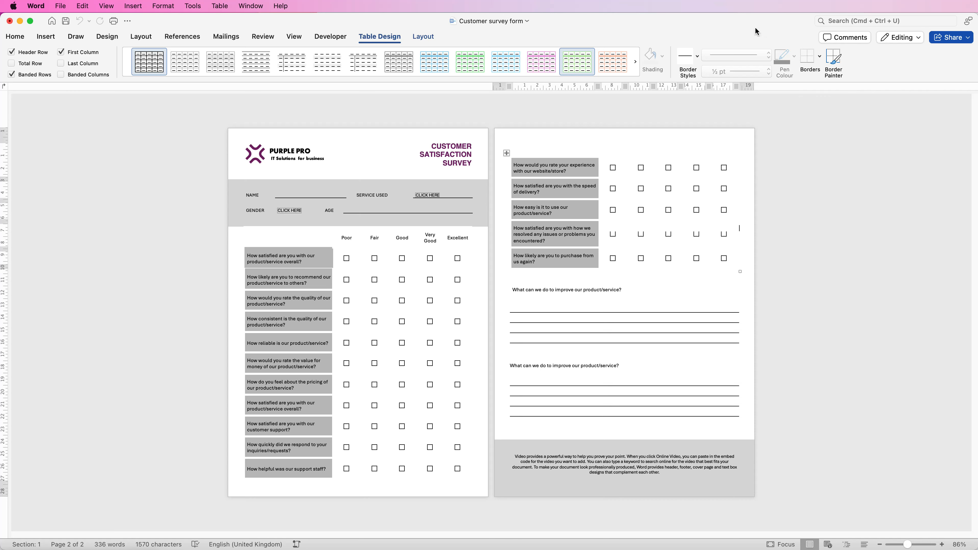
- Create a new blank document and switch to the customer satisfaction survey chat on ChatGPT in Safari
key("super+n")
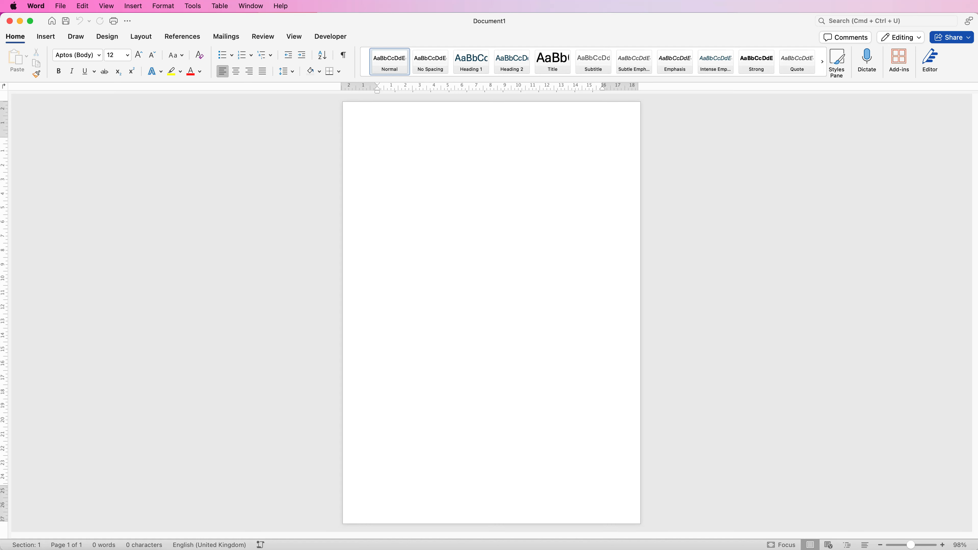
key("super+Tab")
left_click_drag(329, 232, 265, 38)
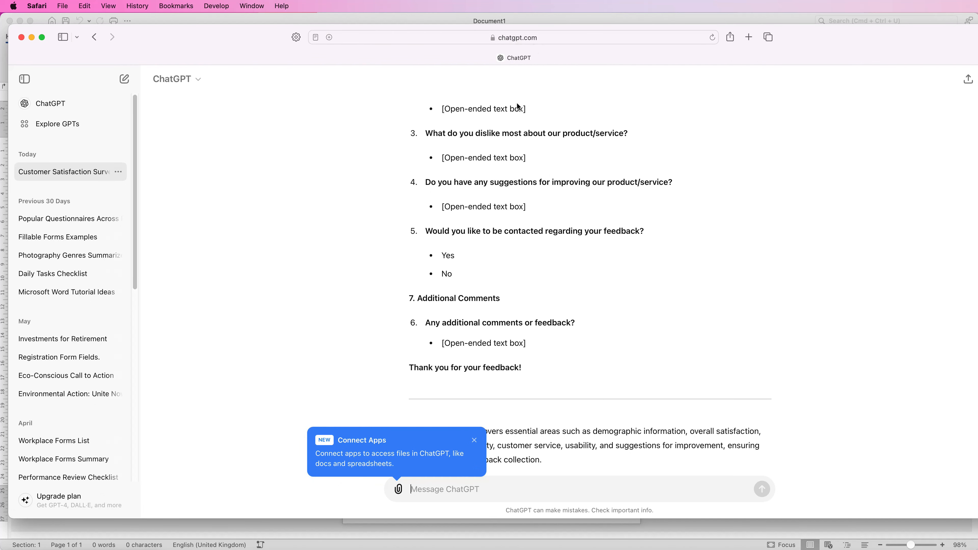
- Review the sample customer satisfaction survey entries, from the demographic information through the general satisfaction questions
left_click(435, 495)
scroll(589, 278, "up", 20)
scroll(651, 261, "up", 10)
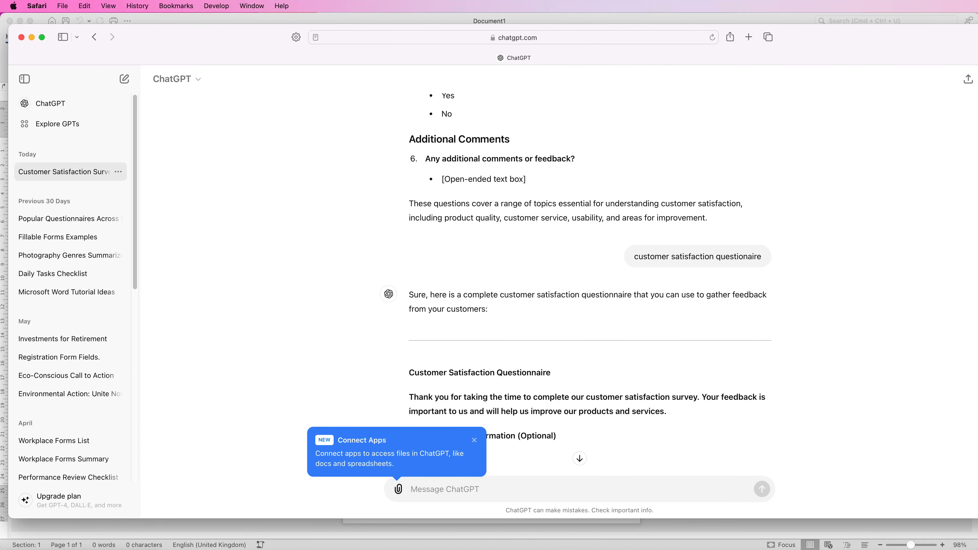
scroll(767, 261, "down", 15)
scroll(638, 120, "up", 20)
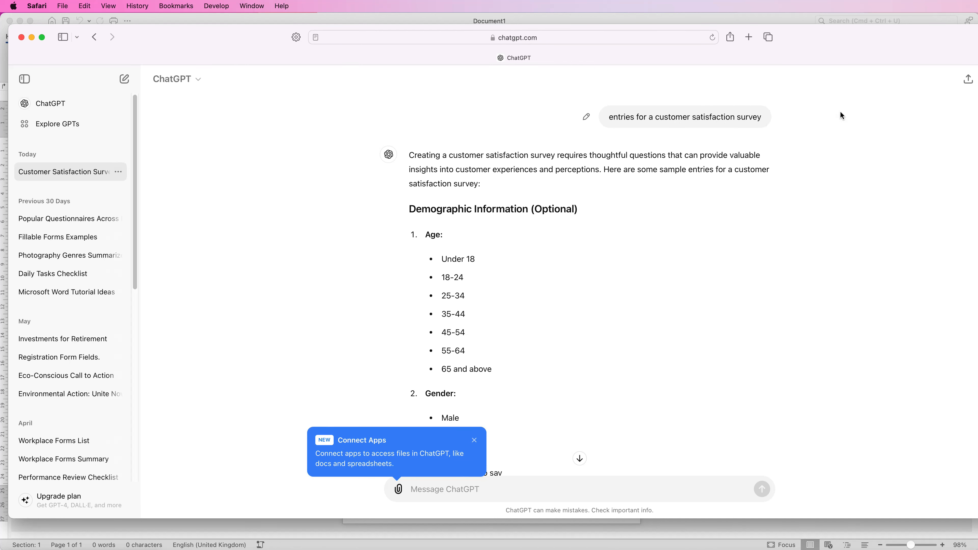
scroll(578, 285, "down", 5)
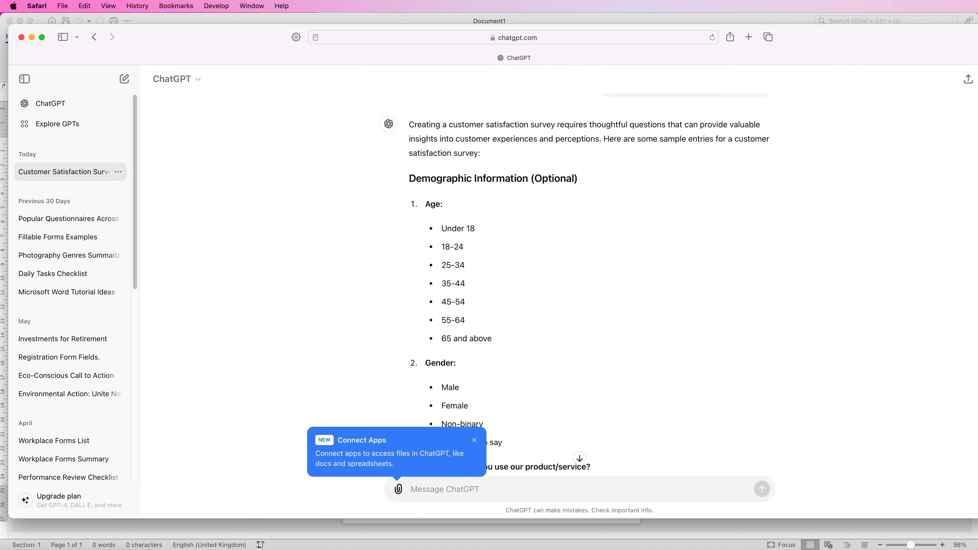
scroll(577, 285, "down", 3)
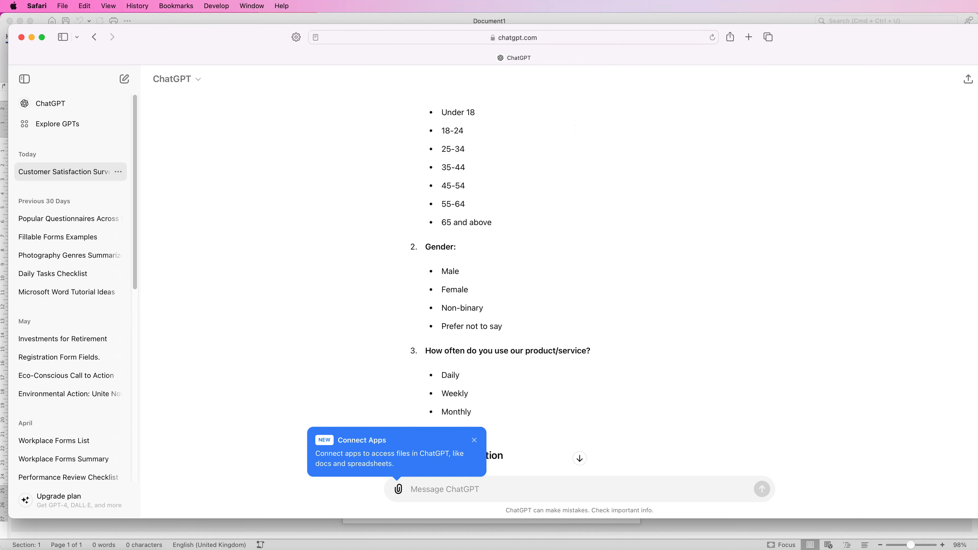
scroll(578, 285, "down", 3)
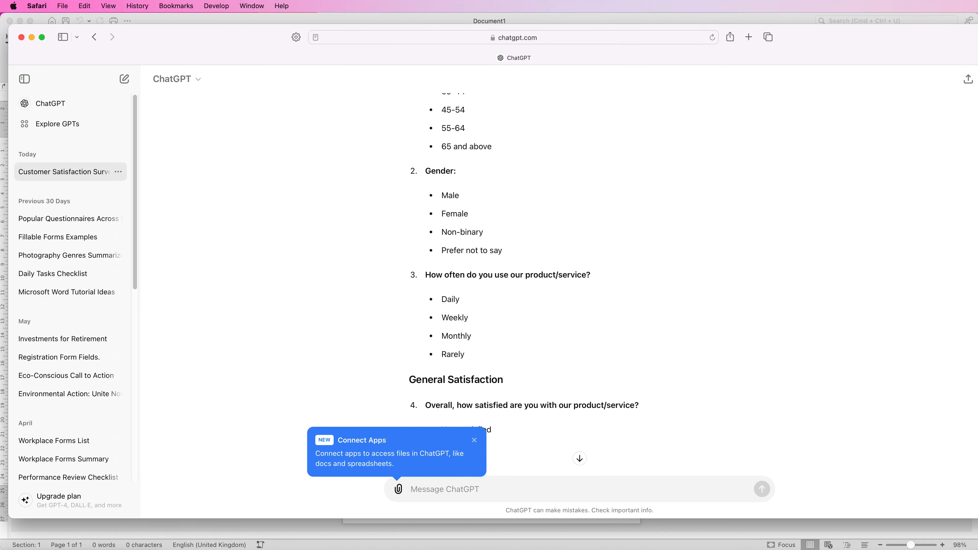
scroll(578, 285, "down", 3)
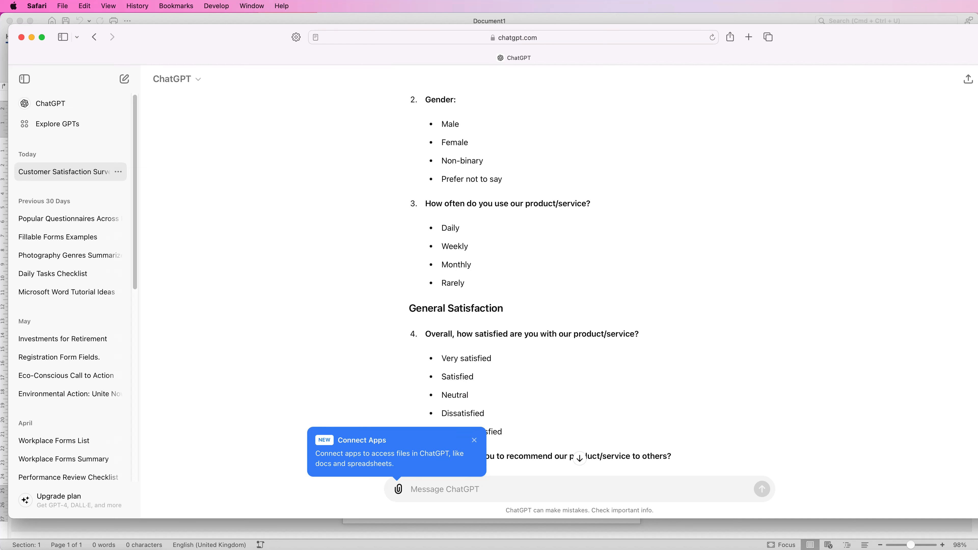
scroll(668, 347, "down", 2)
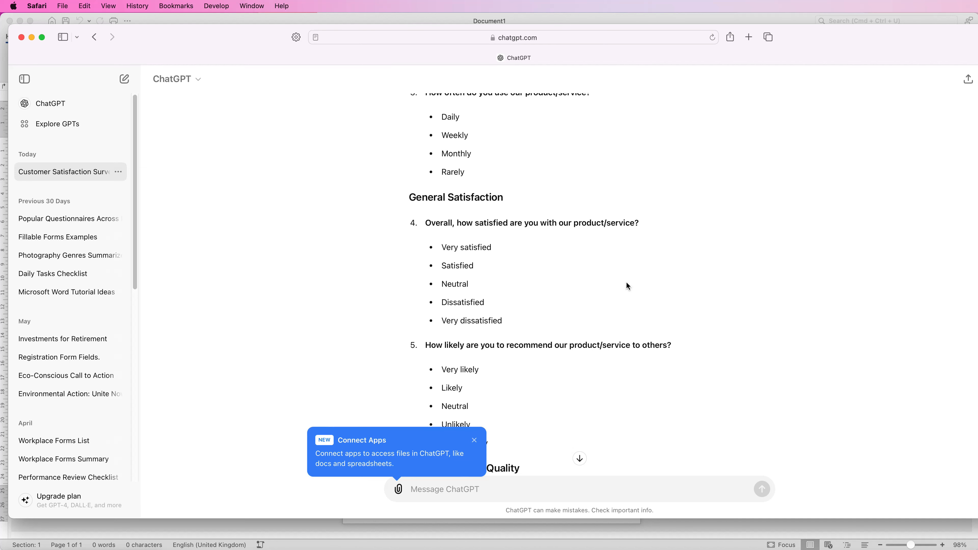
- Highlight the question "How likely are you to recommend our product/service to others?" and return to the blank Word document
left_click_drag(675, 347, 417, 344)
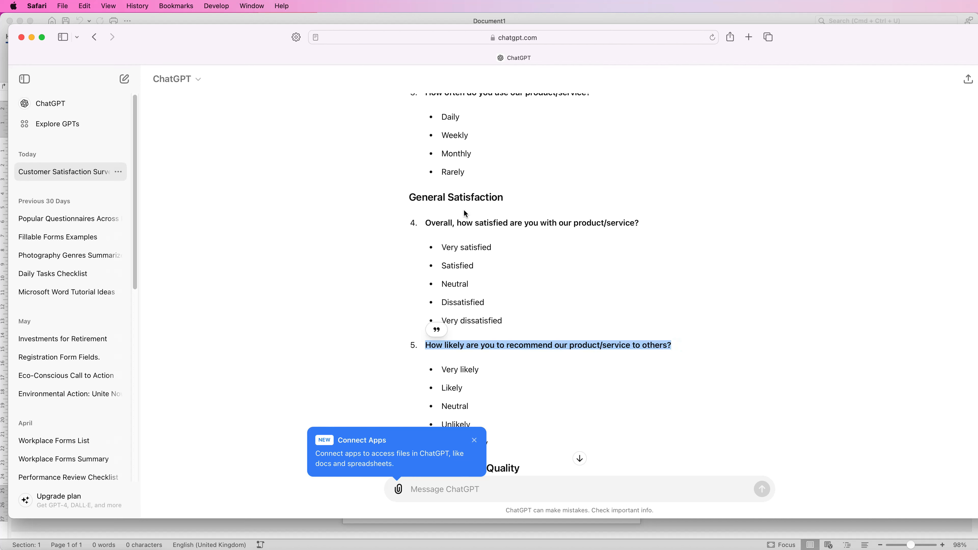
right_click(520, 345)
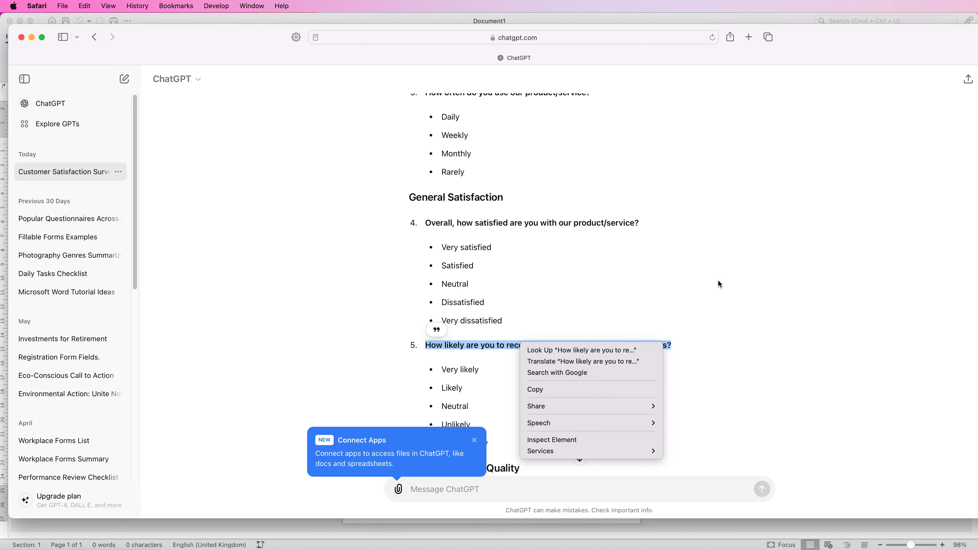
left_click(734, 278)
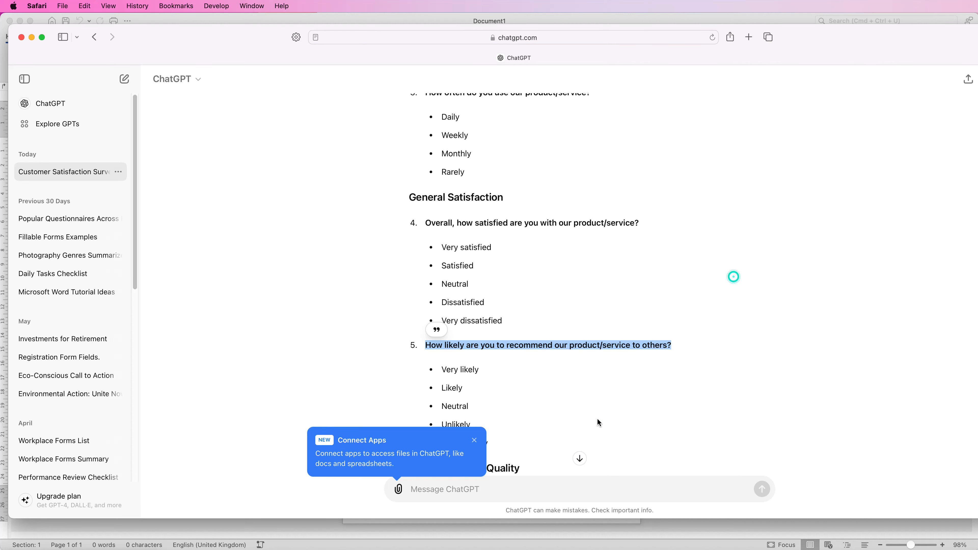
left_click(552, 539)
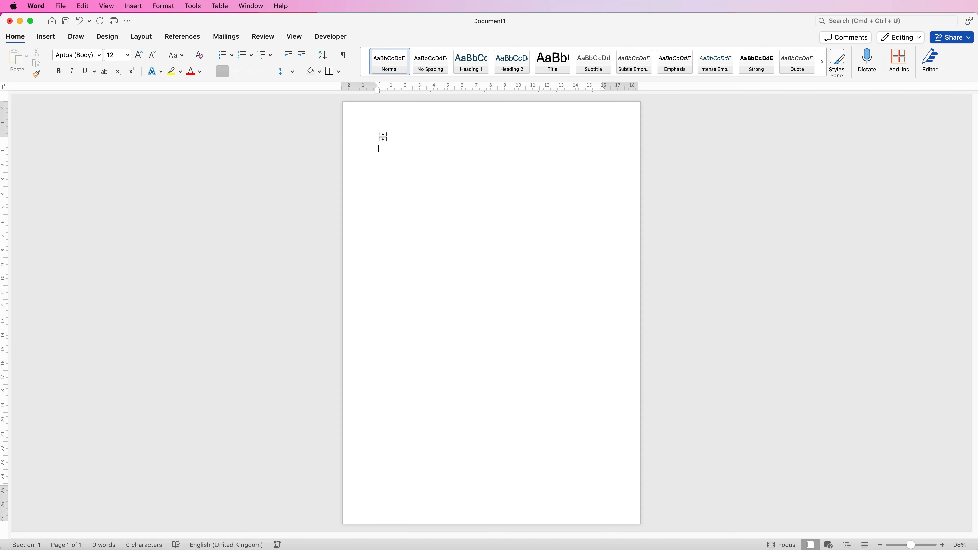
- Insert a table with four columns and two rows
left_click(46, 37)
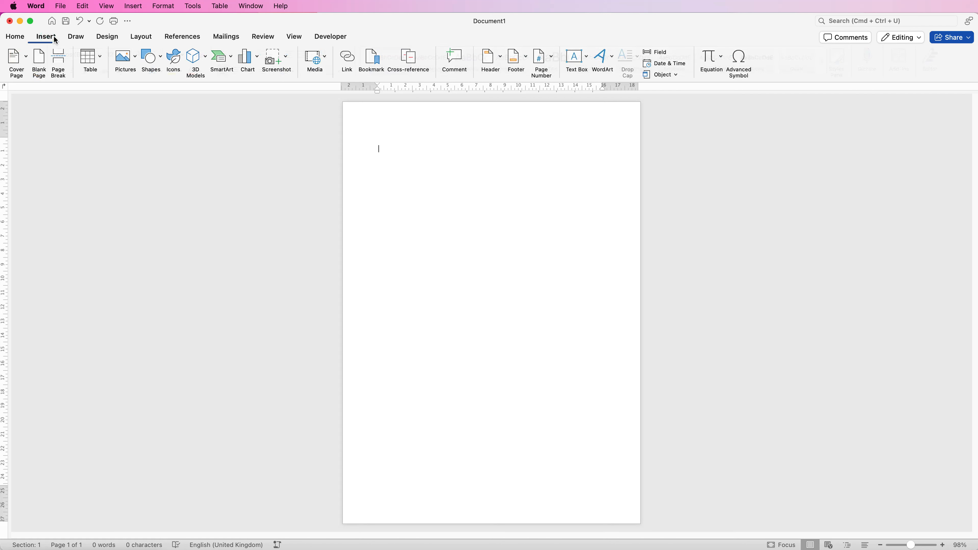
left_click(100, 57)
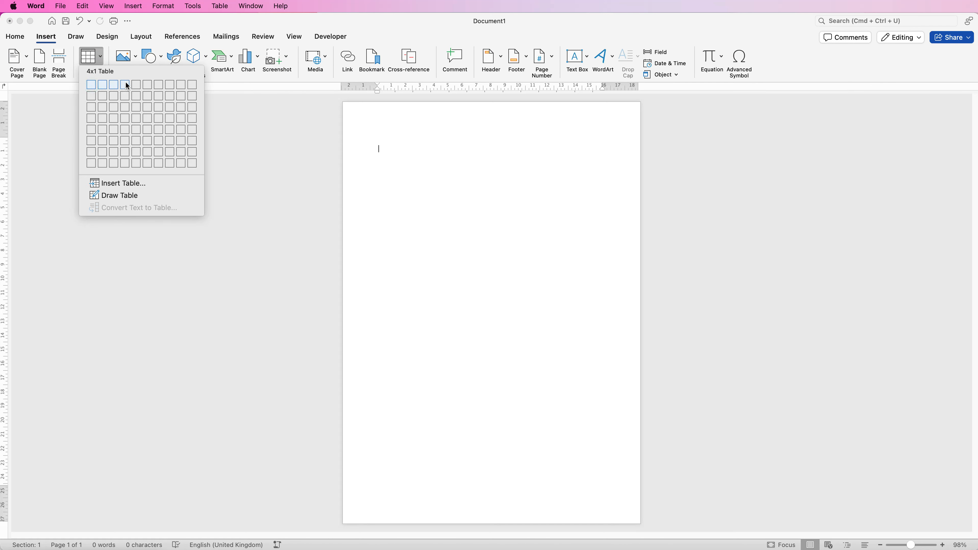
left_click(125, 95)
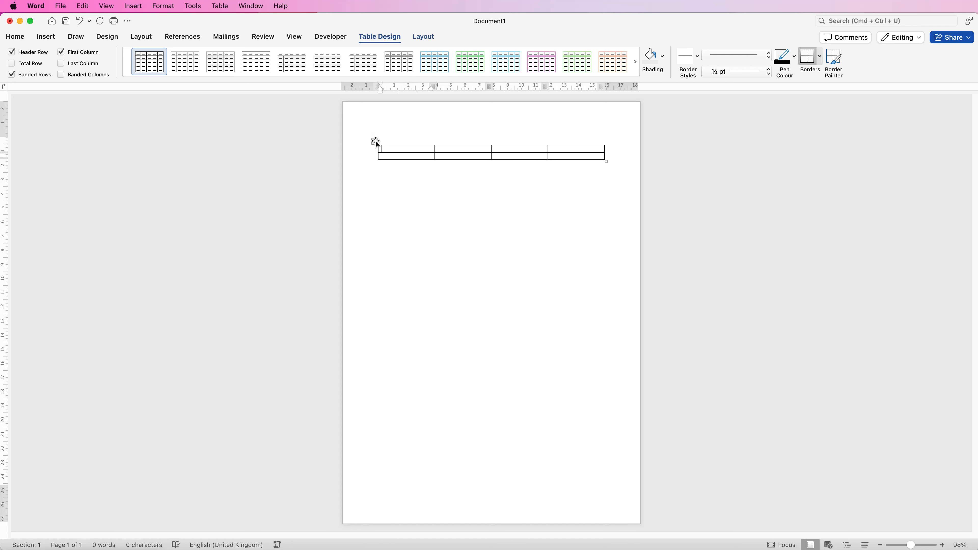
- Set the row height of the whole table to 1 cm and align all cells to centre-left
left_click(375, 142)
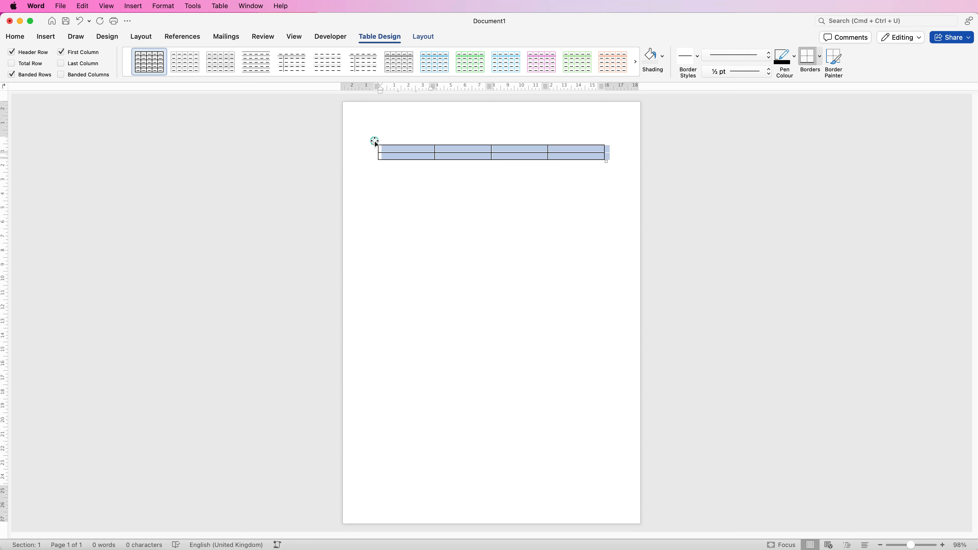
left_click(428, 37)
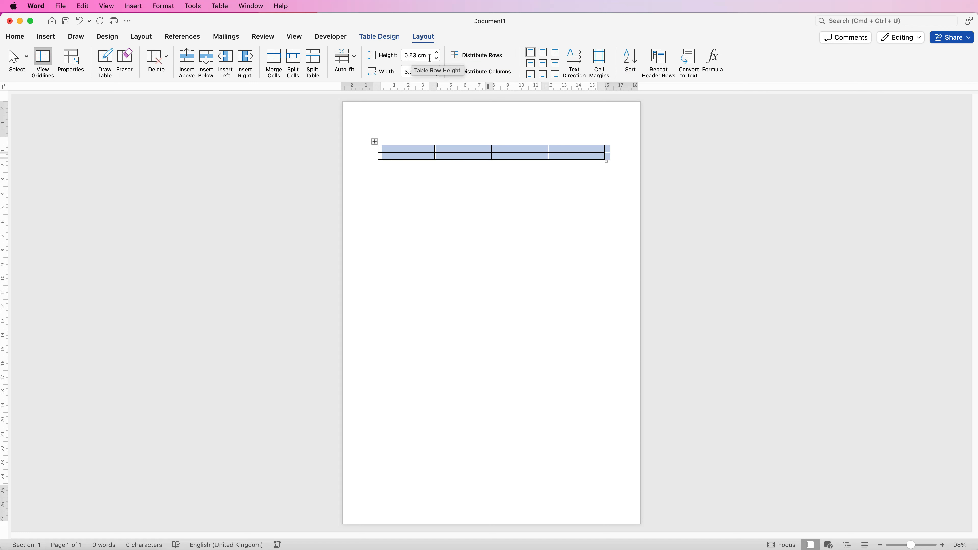
left_click_drag(429, 55, 402, 60)
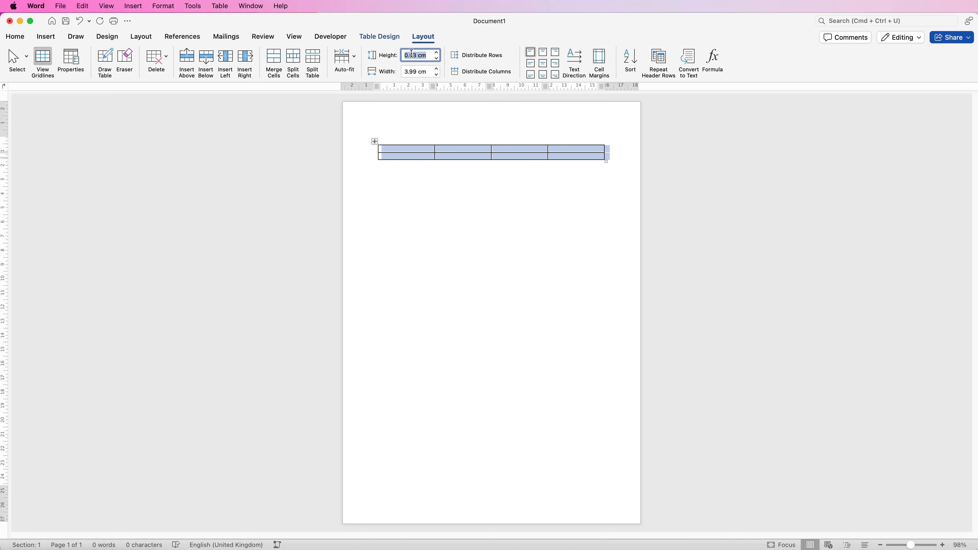
type("1")
key("Return")
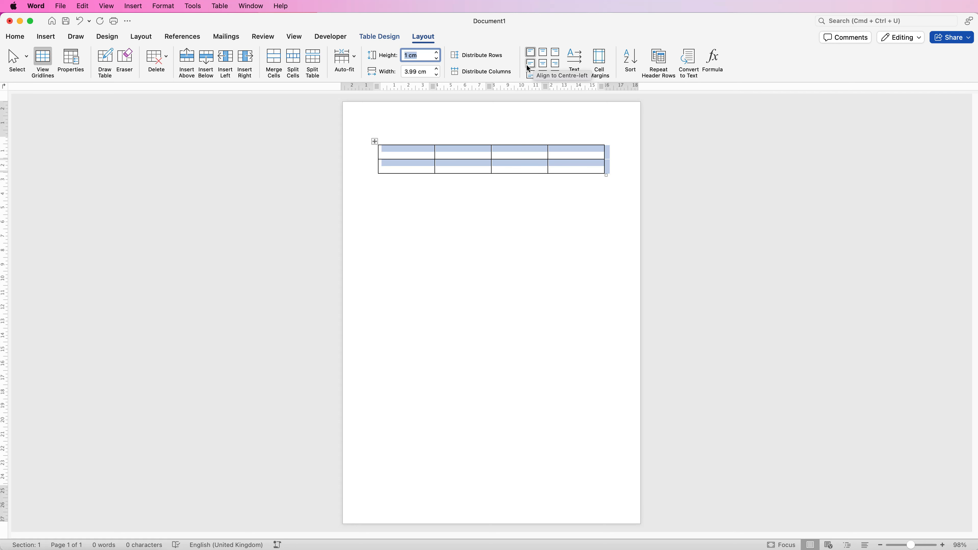
left_click(532, 64)
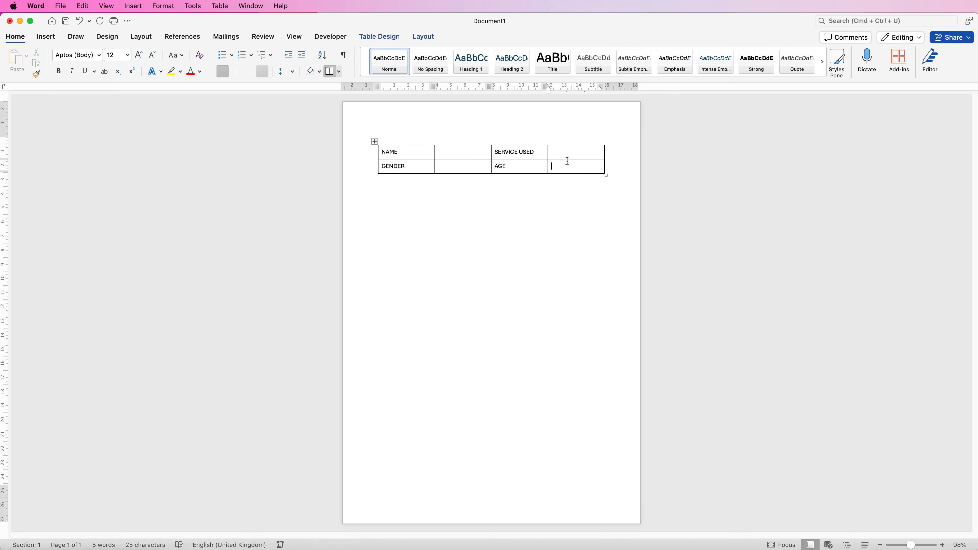
- Remove all borders from the NAME, SERVICE USED, GENDER and AGE table
left_click(375, 141)
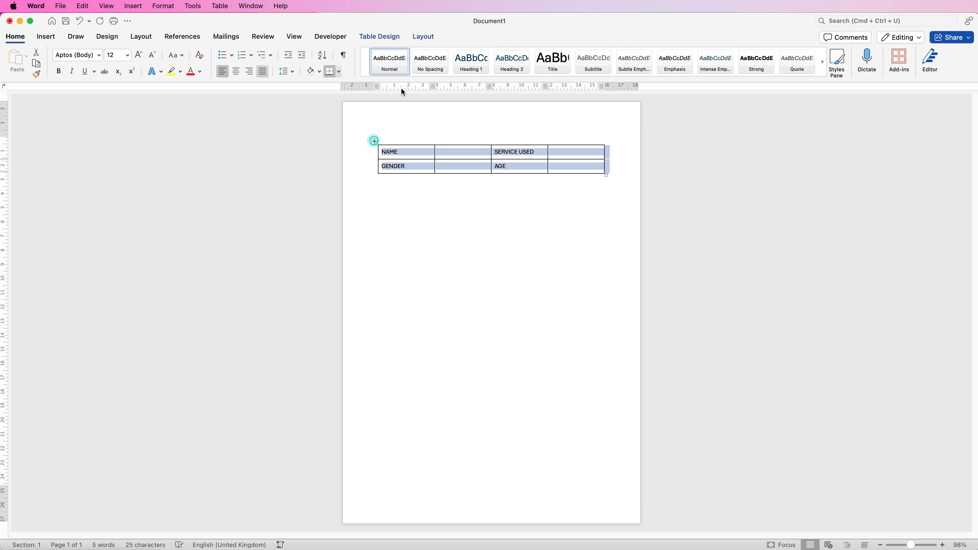
left_click(400, 39)
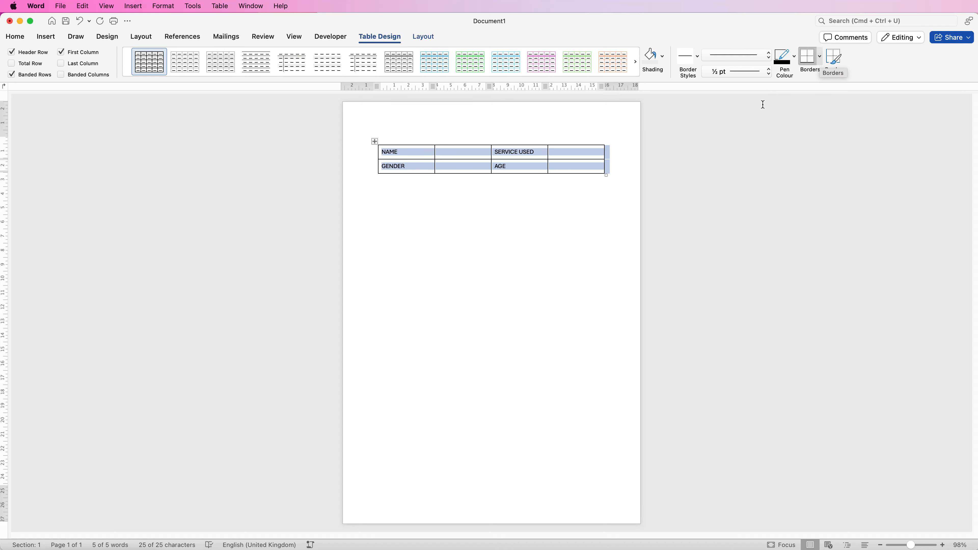
left_click(821, 56)
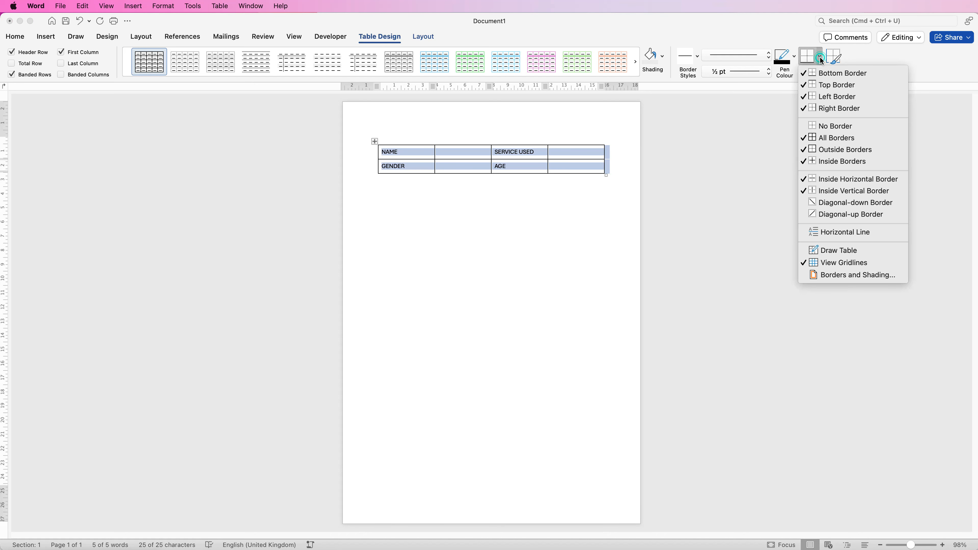
left_click(826, 127)
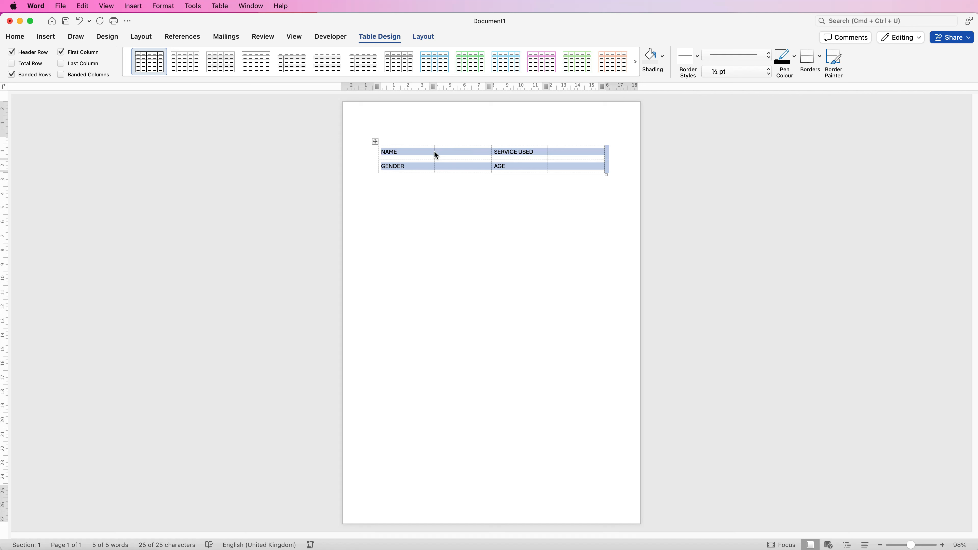
- Narrow the NAME/GENDER column and the SERVICE USED/AGE column to fit closely around their labels
left_click_drag(434, 152, 411, 153)
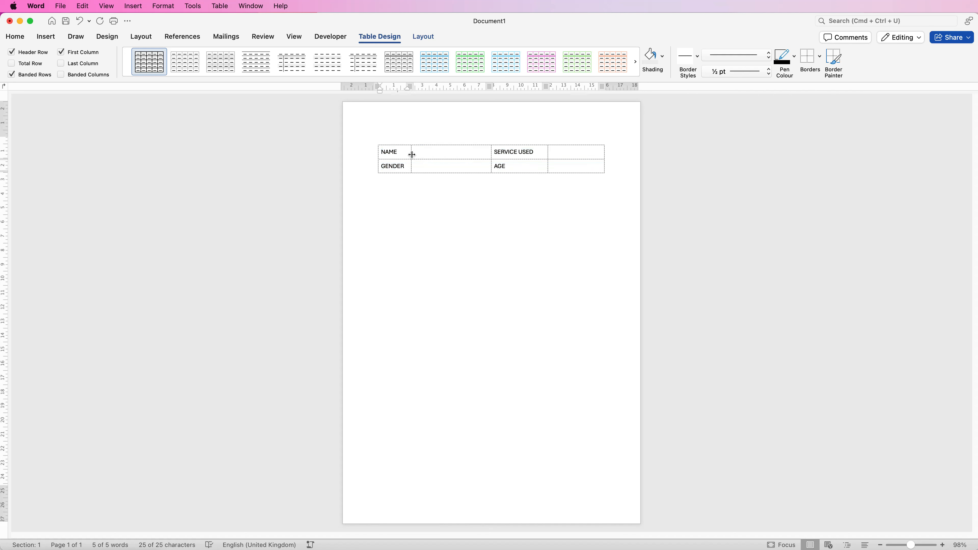
key("super+a")
left_click_drag(547, 150, 537, 148)
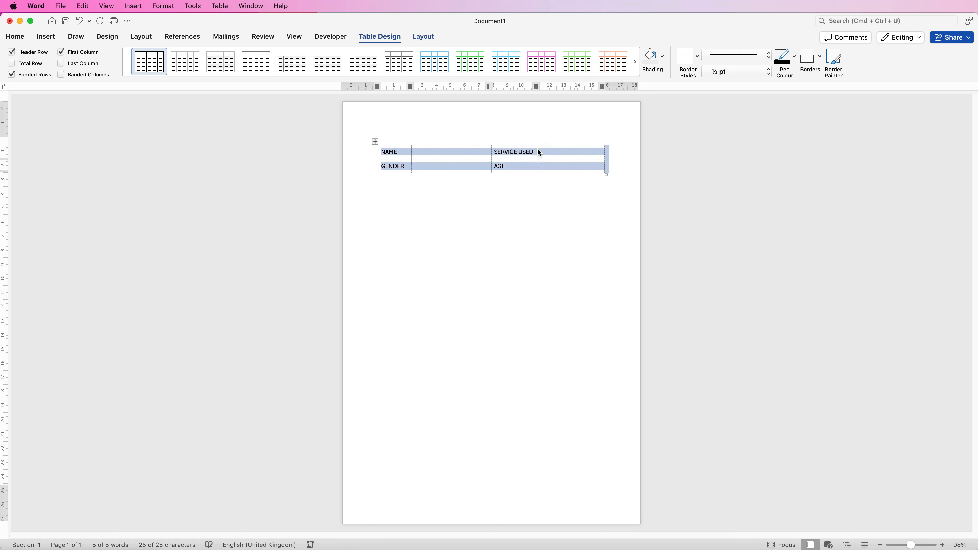
- Add bottom borders to the empty cells beside NAME and AGE, and hide the table gridlines
left_click(449, 152)
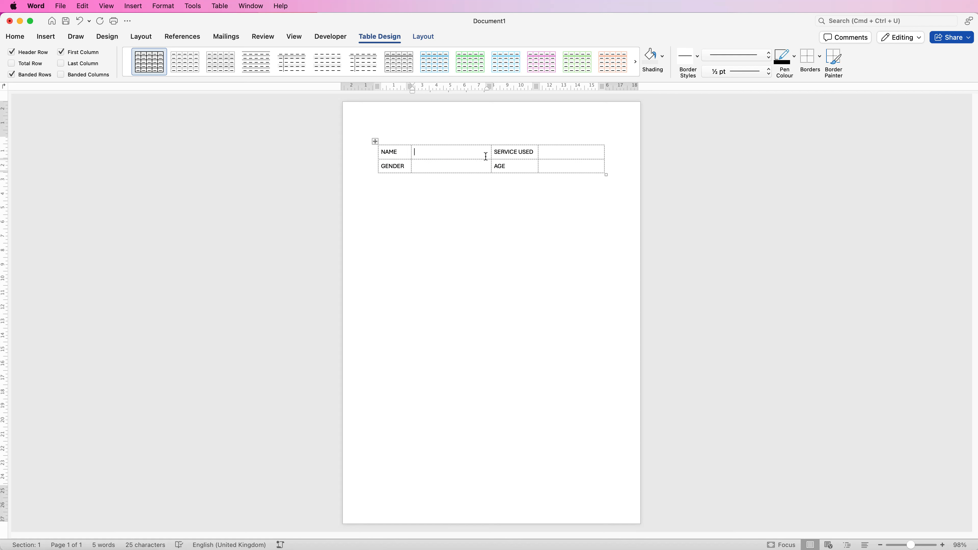
left_click(820, 58)
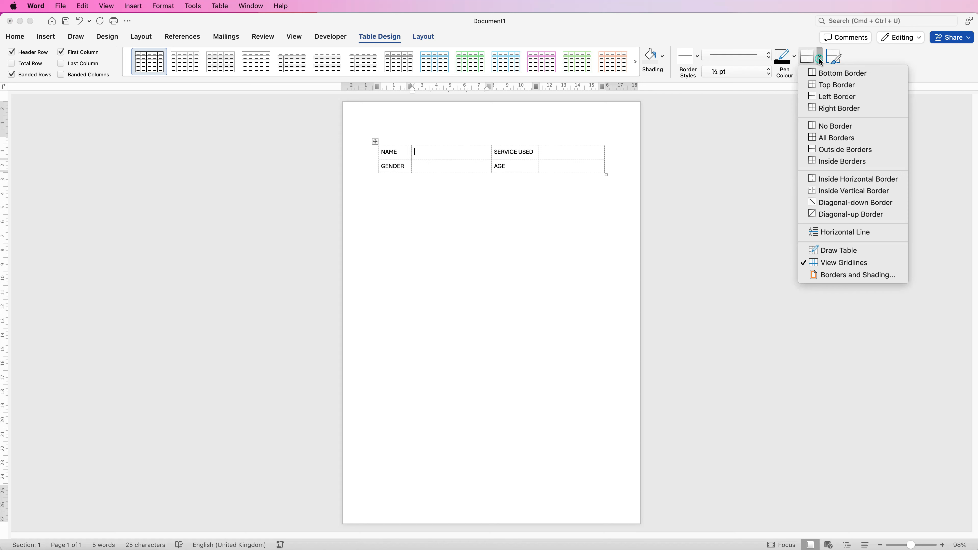
left_click(824, 74)
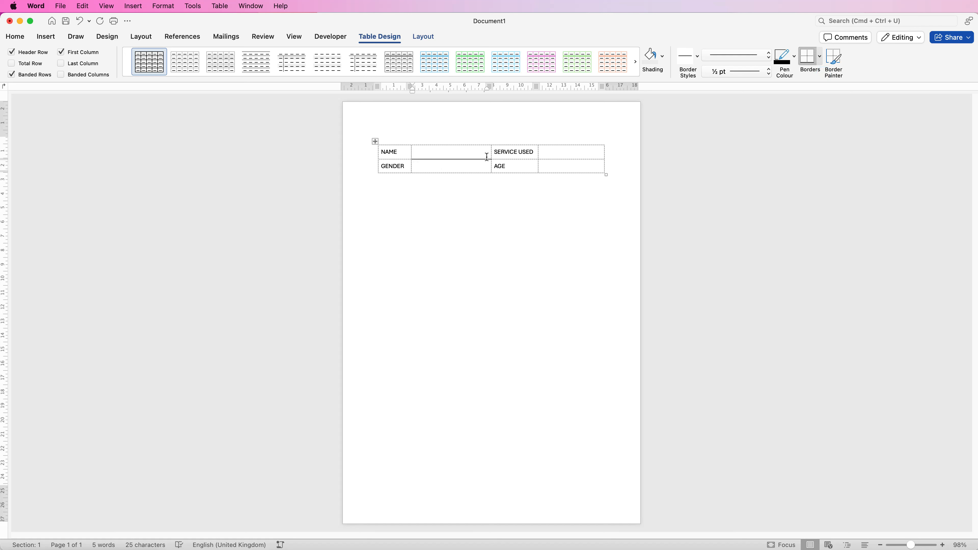
left_click(580, 166)
left_click(808, 59)
left_click(819, 57)
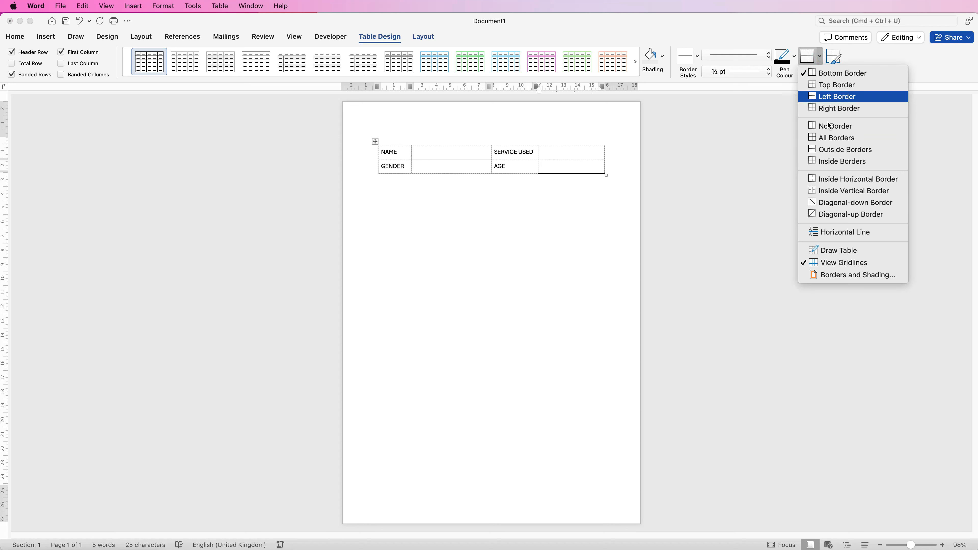
left_click(804, 264)
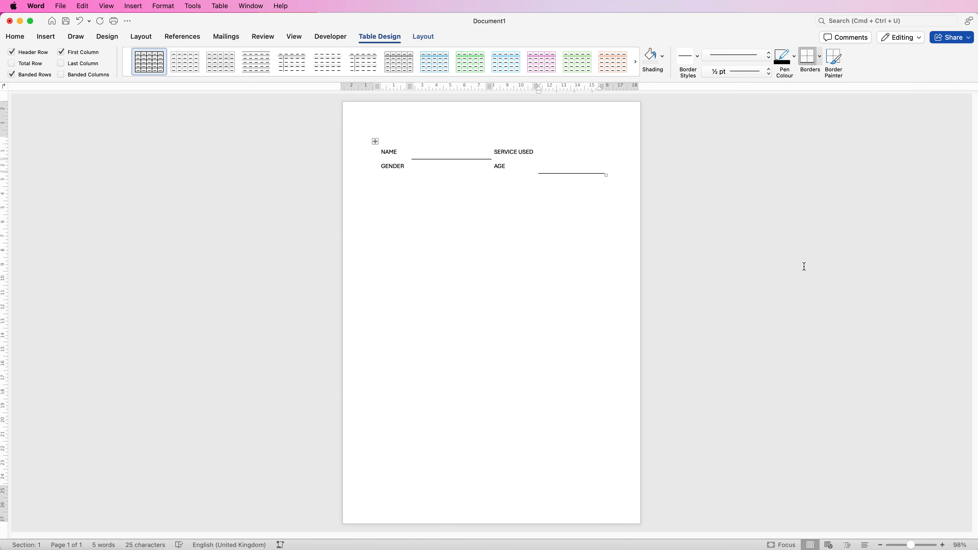
- Align the contents of all table cells to the bottom-right
left_click(559, 163)
left_click(373, 141)
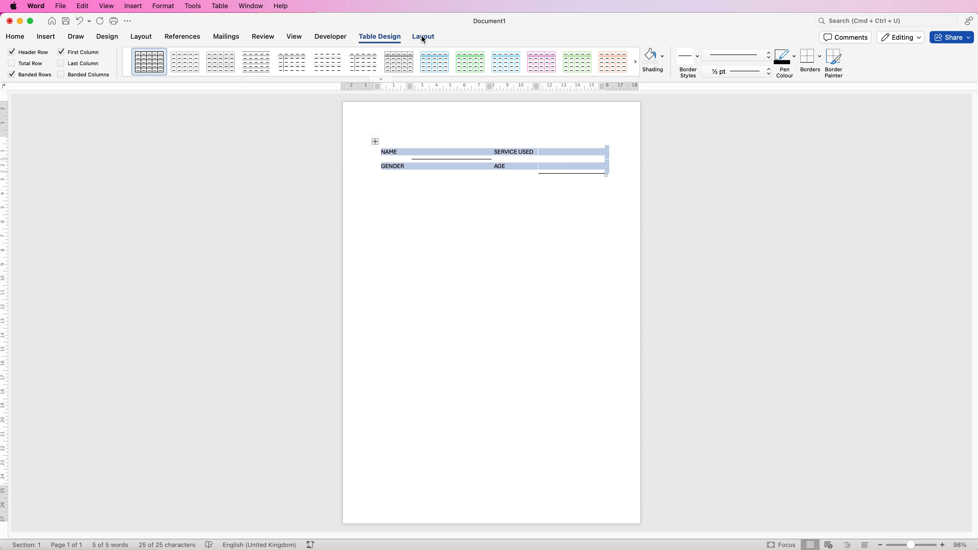
left_click(432, 38)
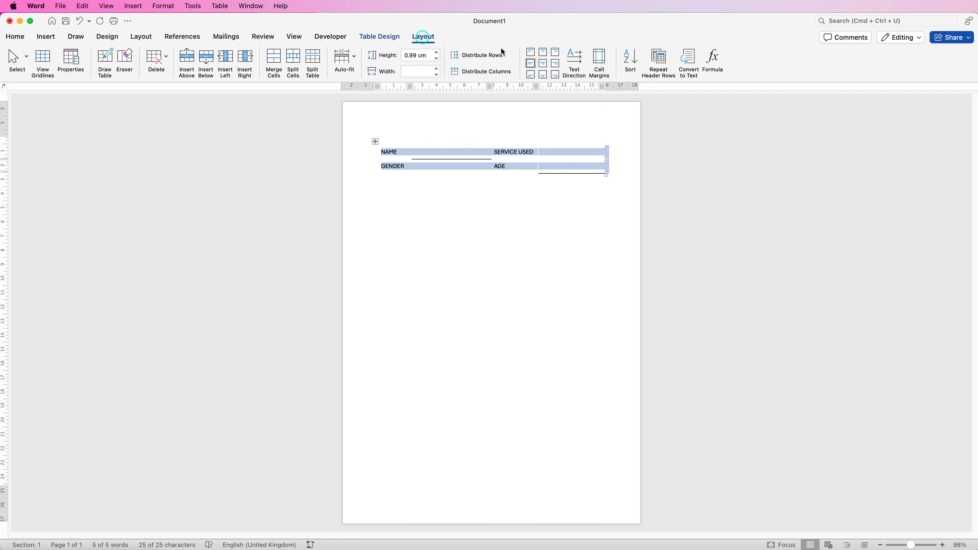
left_click(555, 75)
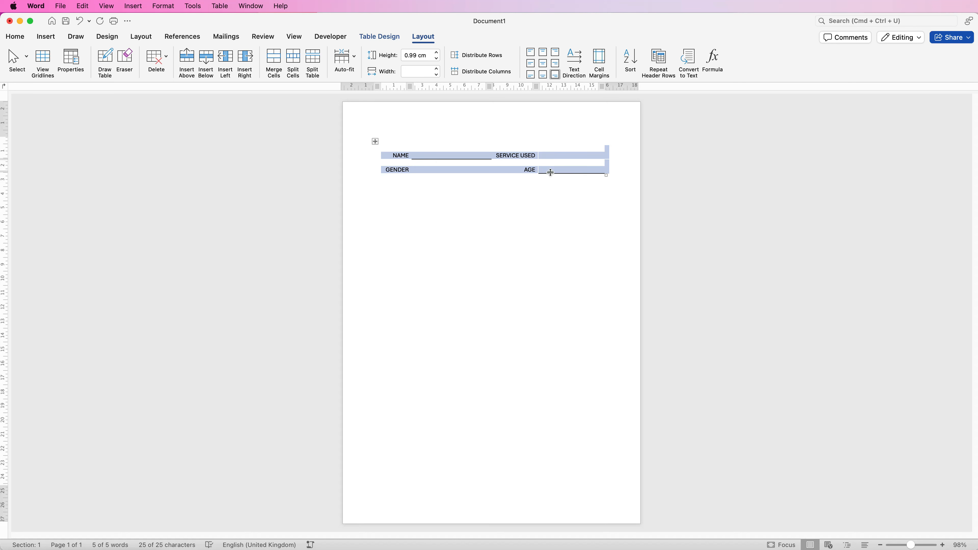
- Show the table gridlines again, starting from the empty cell beside GENDER
left_click(465, 197)
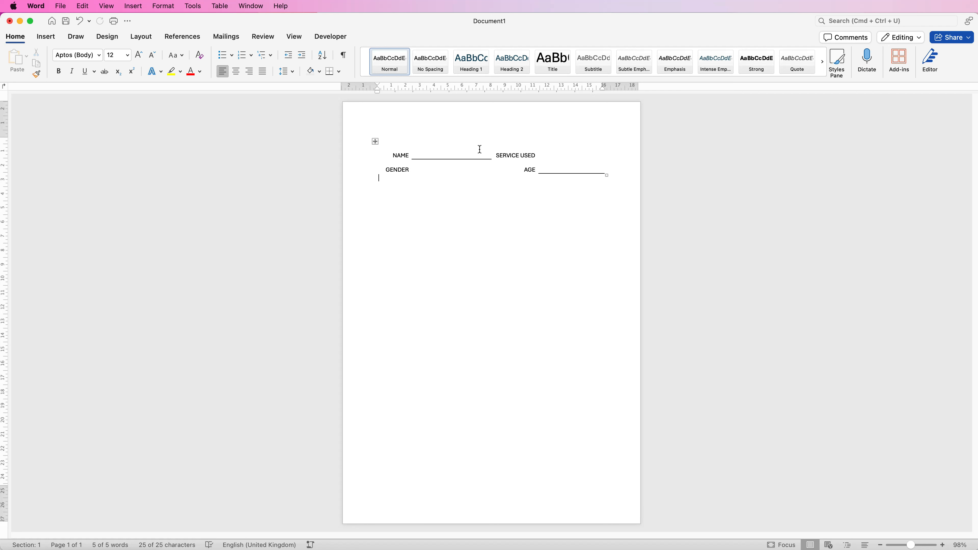
left_click(434, 169)
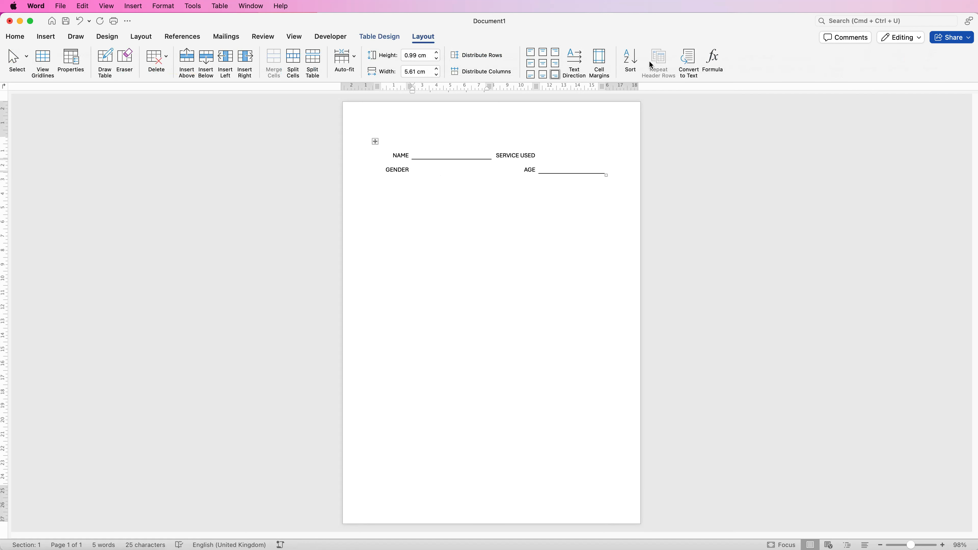
left_click(380, 37)
left_click(820, 58)
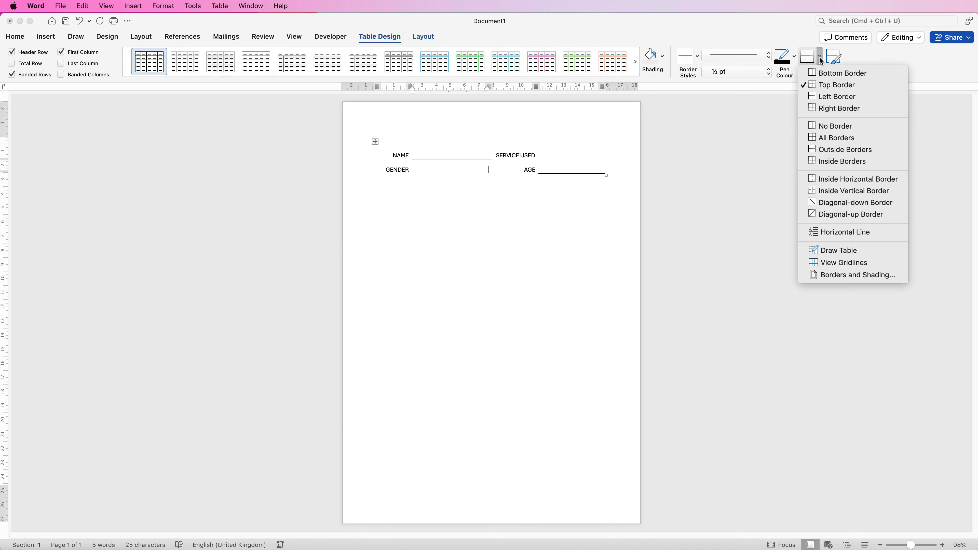
left_click(843, 263)
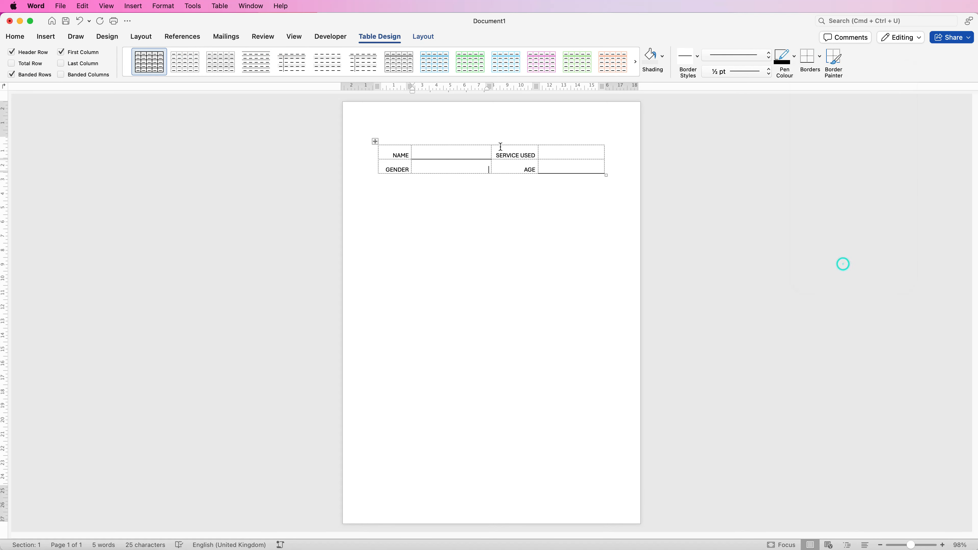
- Split the table so that the GENDER and AGE row becomes a separate table below NAME and SERVICE USED
left_click(423, 38)
left_click(315, 64)
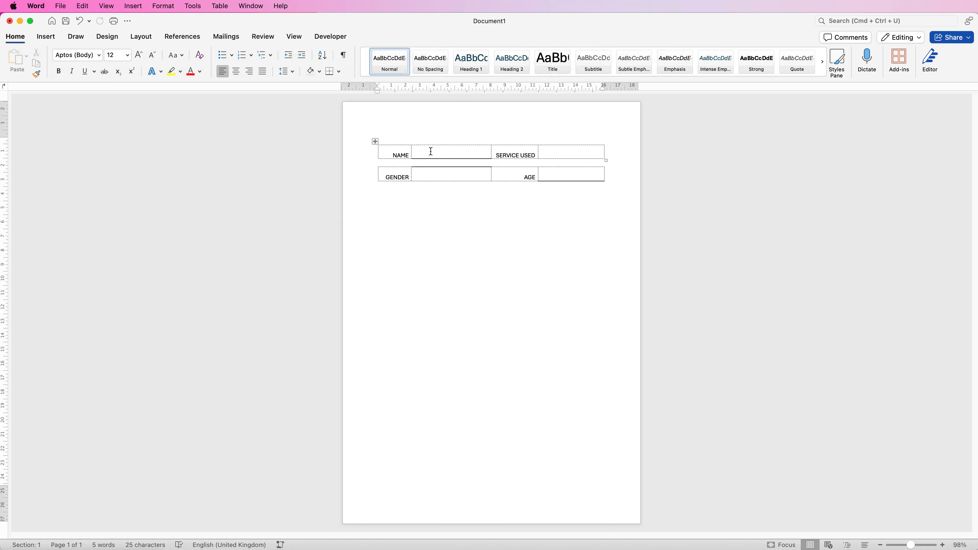
key("Return")
key("BackSpace")
left_click(463, 175)
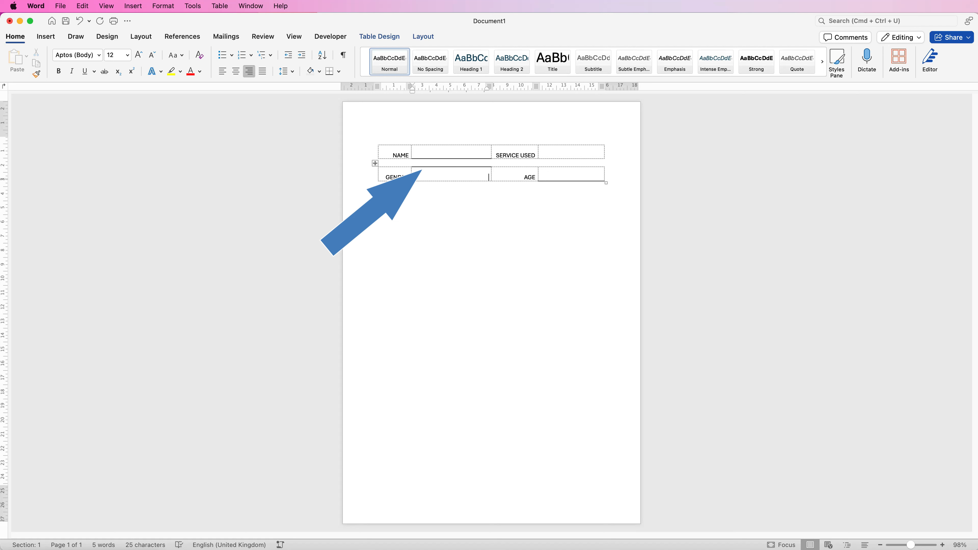
- Remove the top border from the entire GENDER and AGE table
left_click(375, 163)
left_click(379, 36)
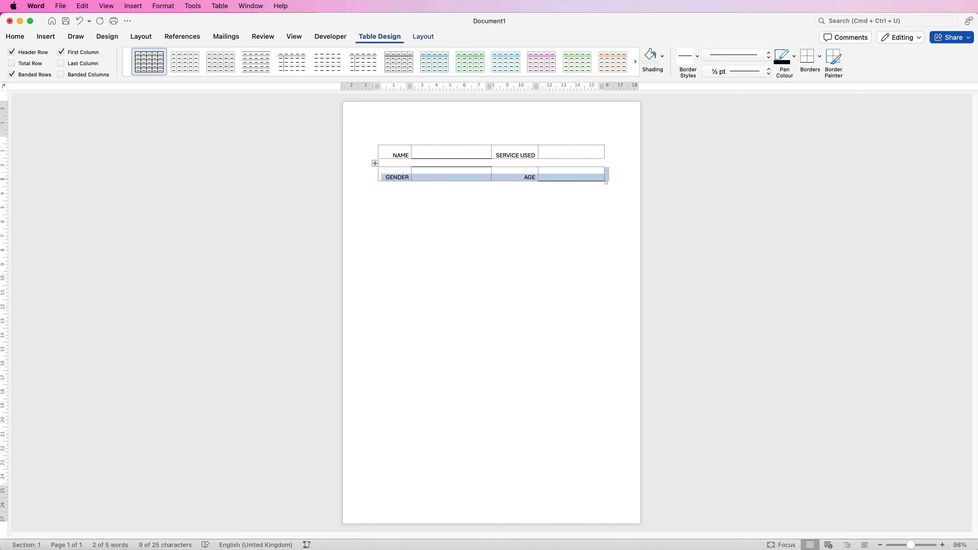
left_click(820, 57)
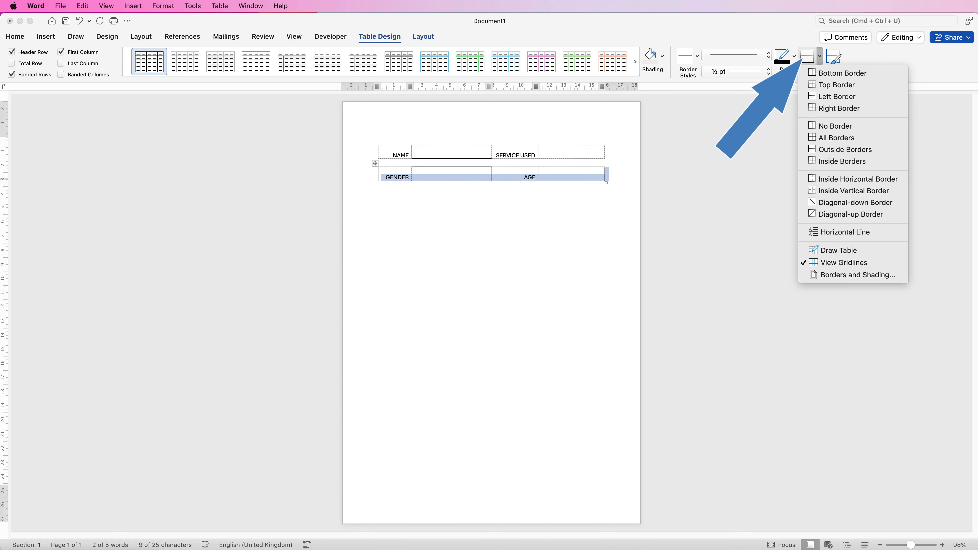
left_click(837, 85)
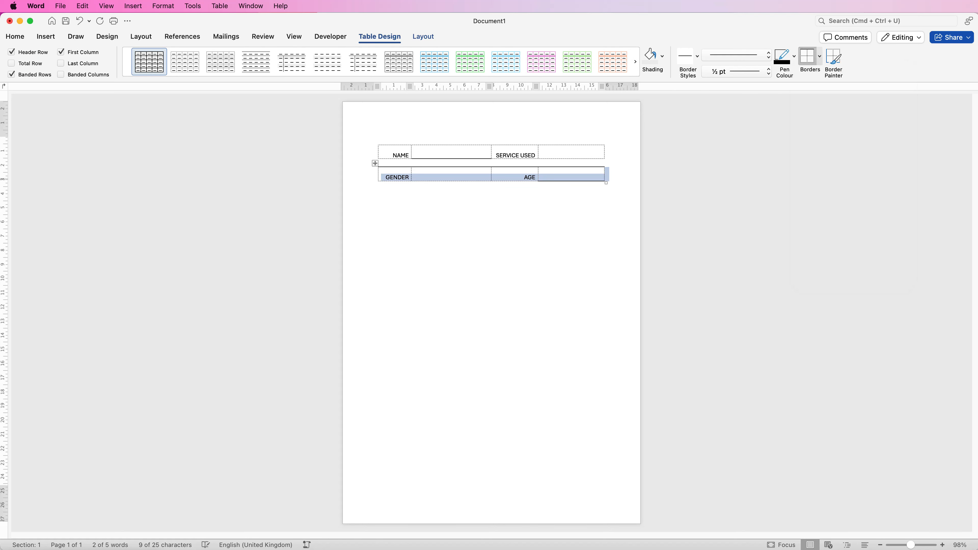
left_click(379, 185)
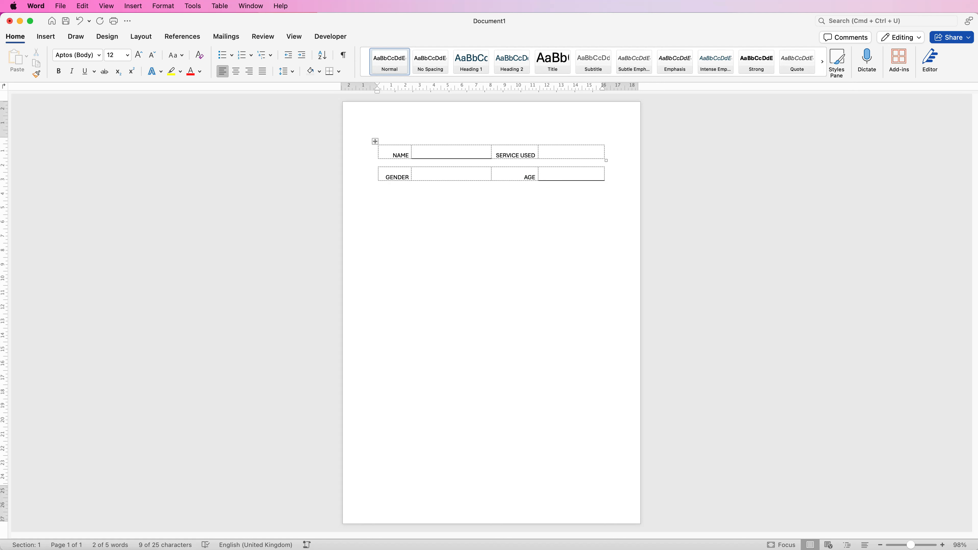
- Check in the ribbon customisation preferences whether the Developer tab is enabled, and leave the settings as they are
left_click(37, 7)
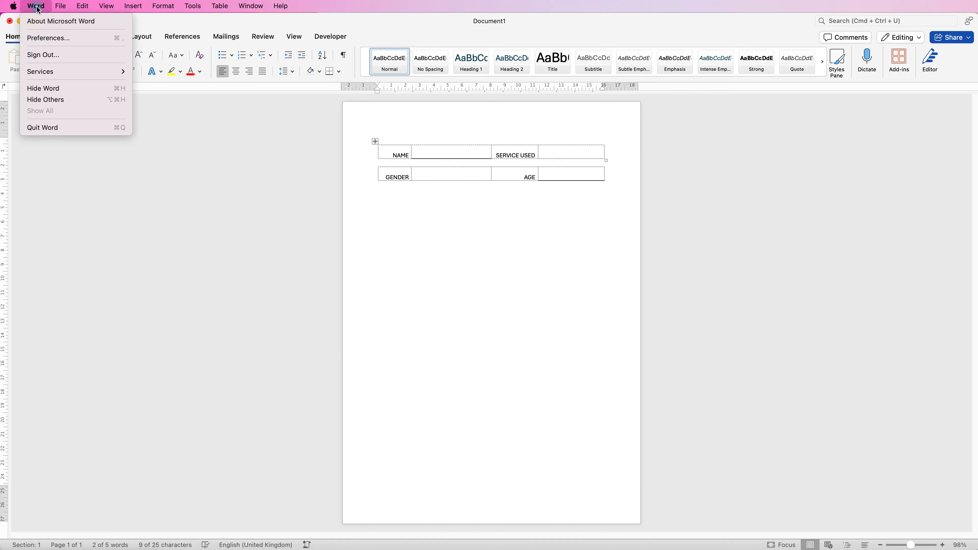
left_click(42, 36)
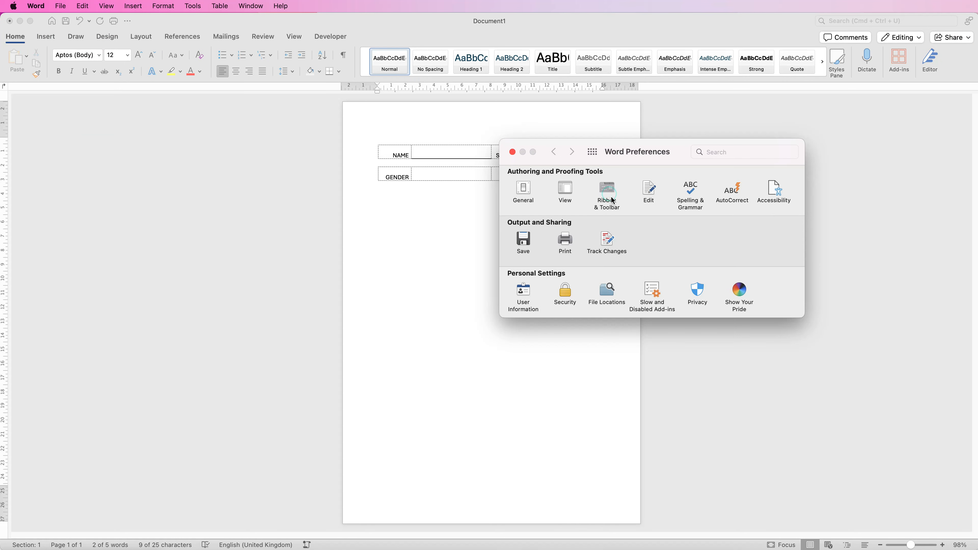
left_click(608, 193)
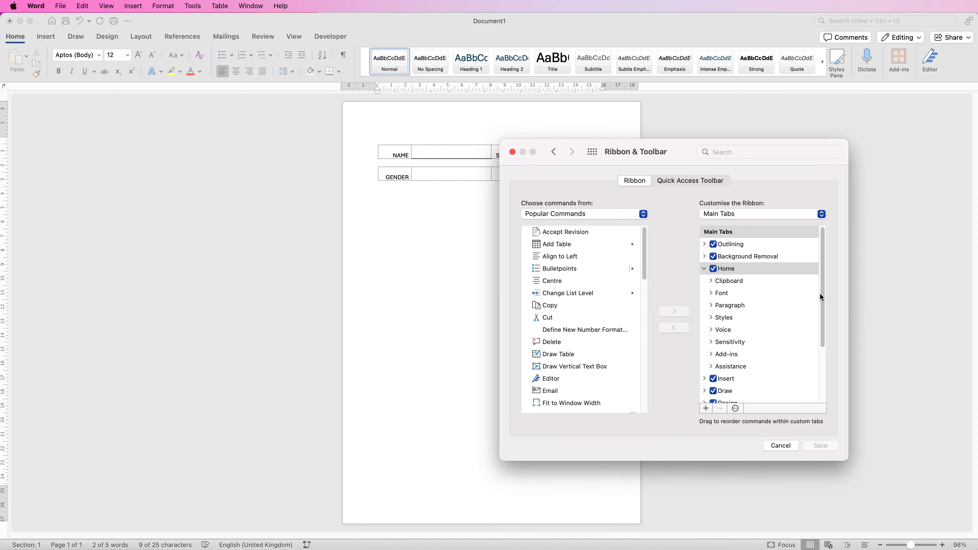
left_click_drag(820, 319, 815, 393)
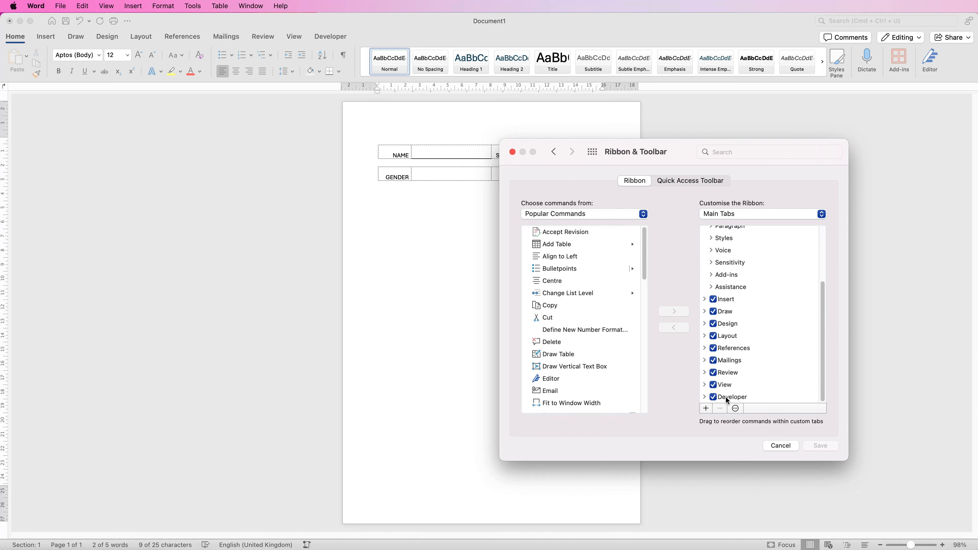
left_click(779, 447)
- Insert a combo box form field in the cell beside GENDER and centre it both horizontally and vertically
left_click(427, 176)
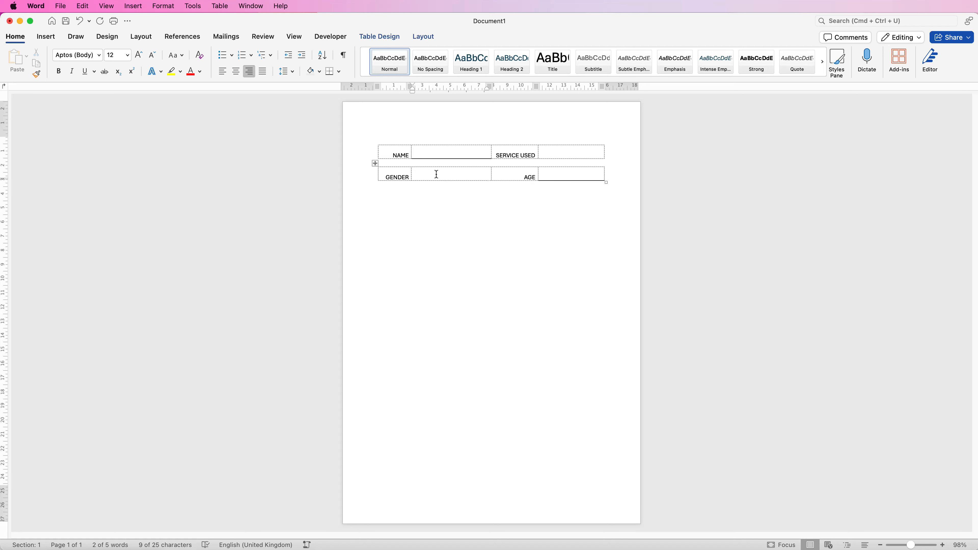
left_click(336, 38)
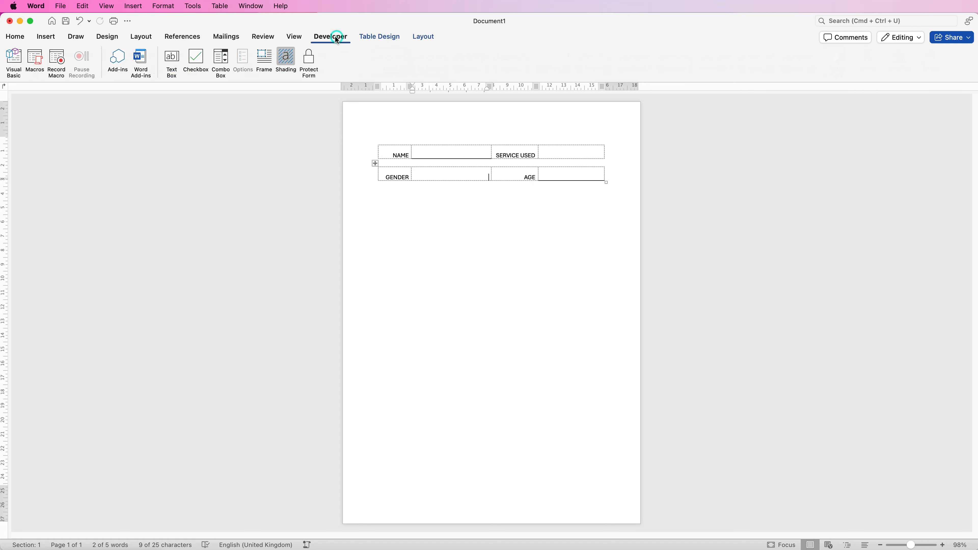
left_click(220, 61)
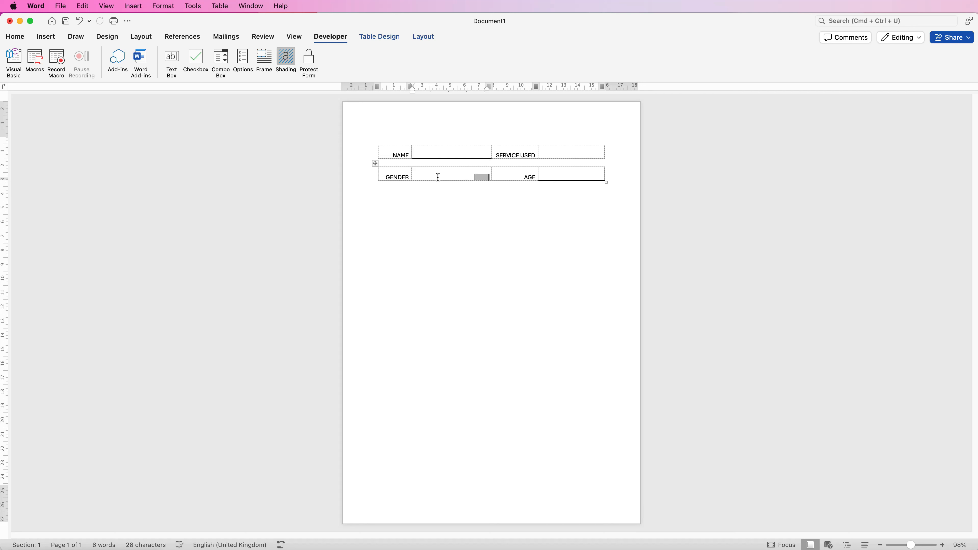
left_click(428, 37)
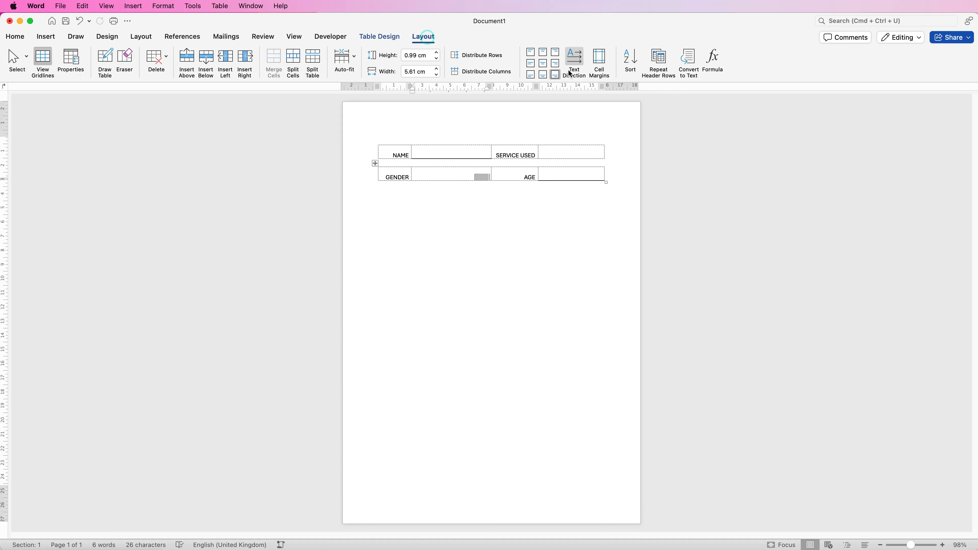
left_click(543, 63)
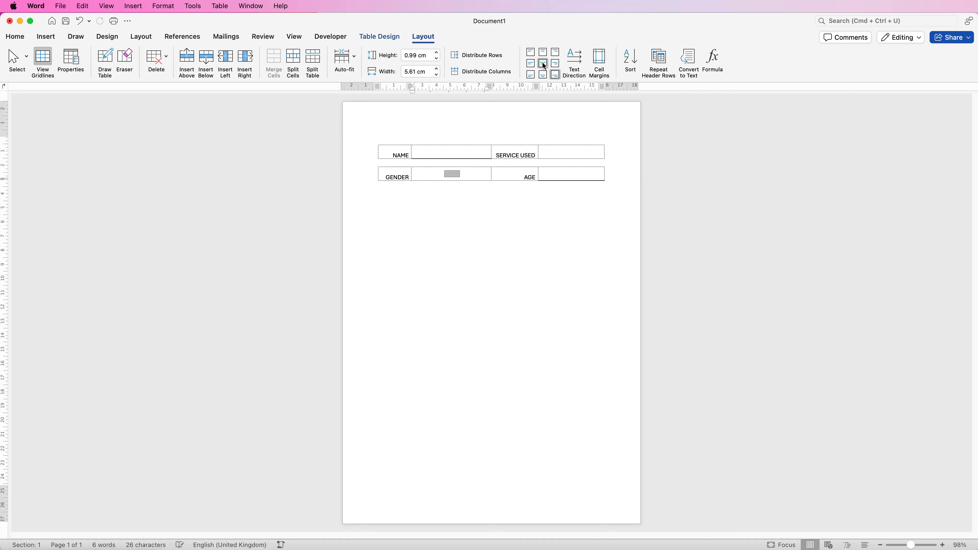
- Add the items Male, Female and Other to the GENDER field's drop-down list
double_click(452, 174)
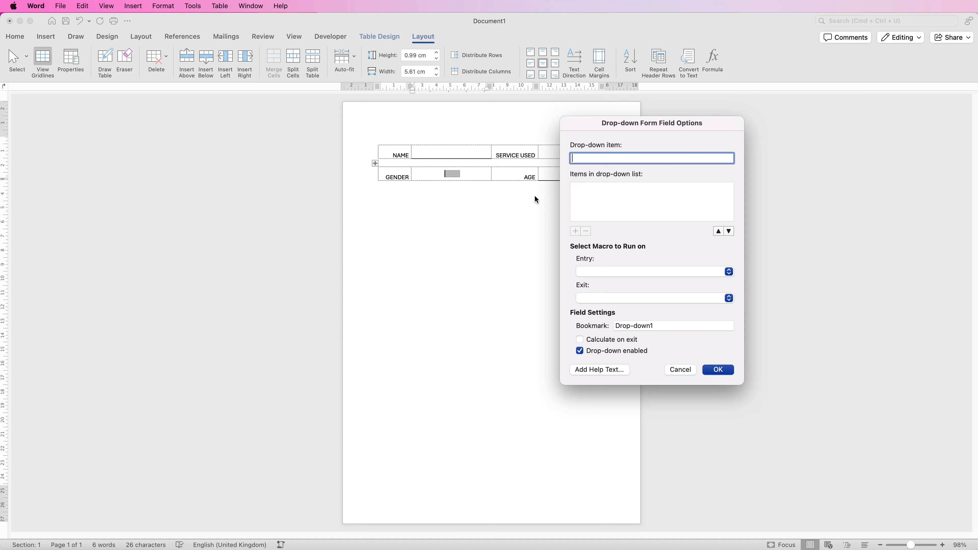
type("Male")
key("Return")
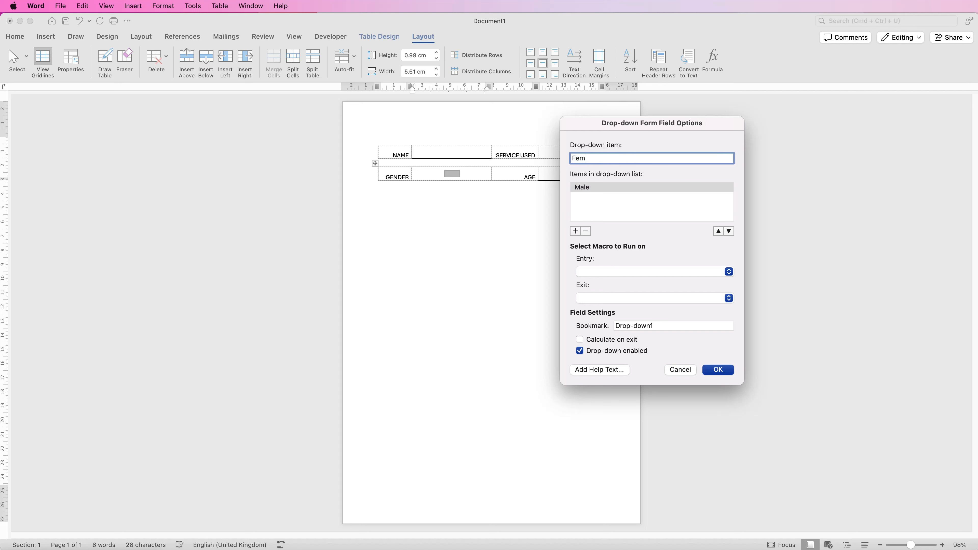
key("Return")
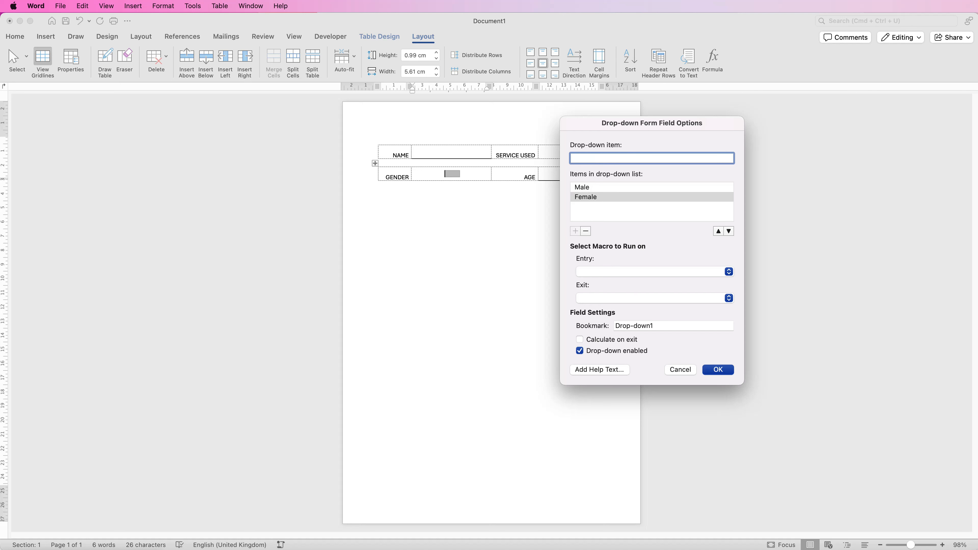
type("othe")
key("BackSpace")
key("BackSpace")
key("BackSpace")
type("oTHER")
key("BackSpace")
key("BackSpace")
key("BackSpace")
type("ther")
key("Return")
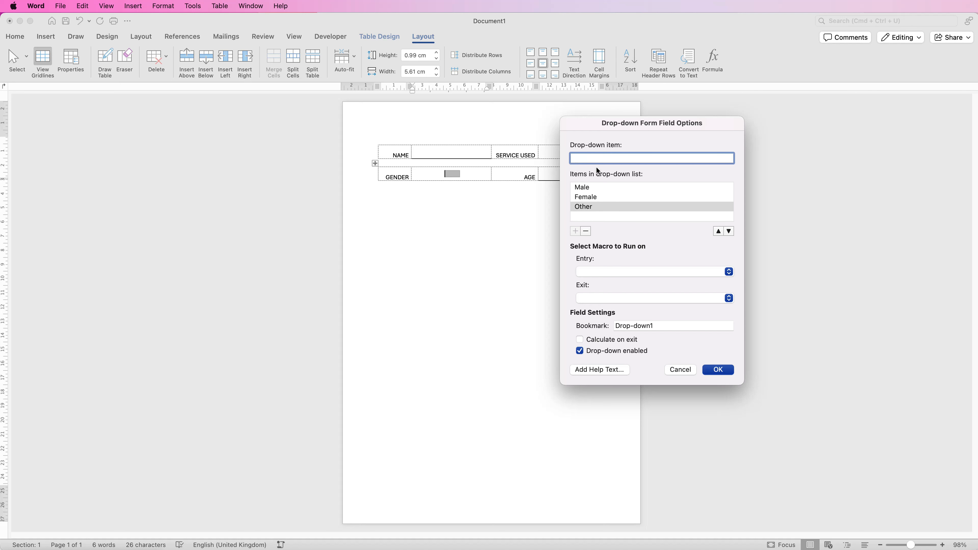
- Add the item Click Here to the GENDER drop-down list and move it to first place
type("Click Here")
key("Return")
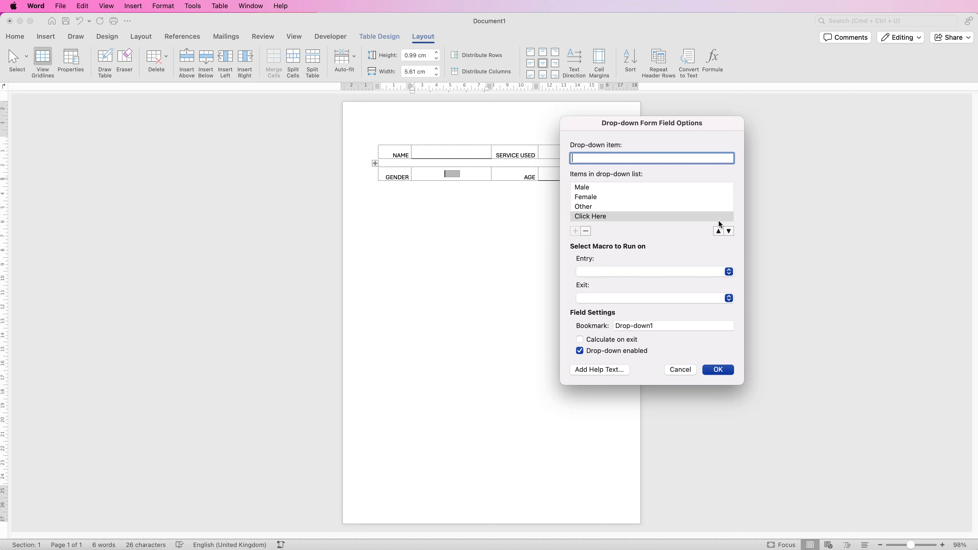
left_click(718, 231)
left_click(719, 231)
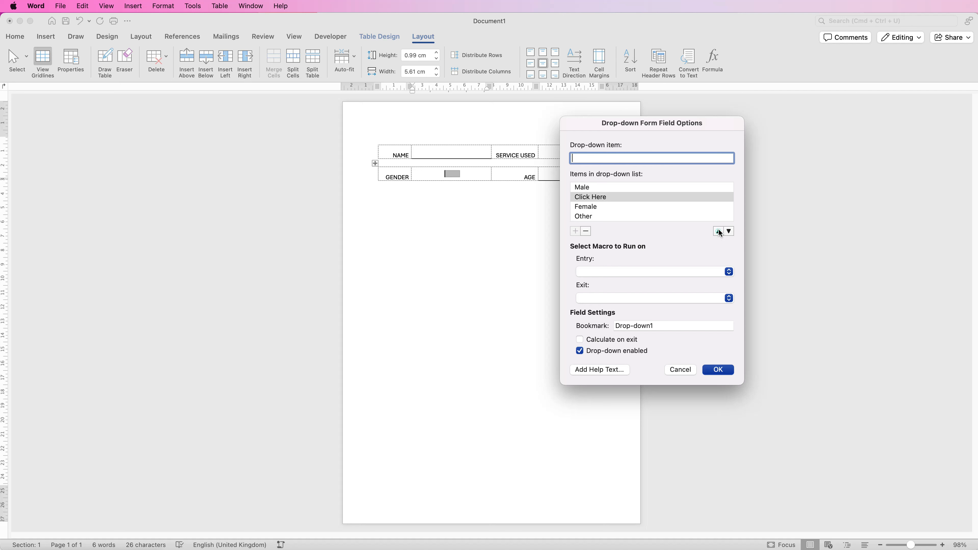
left_click(719, 232)
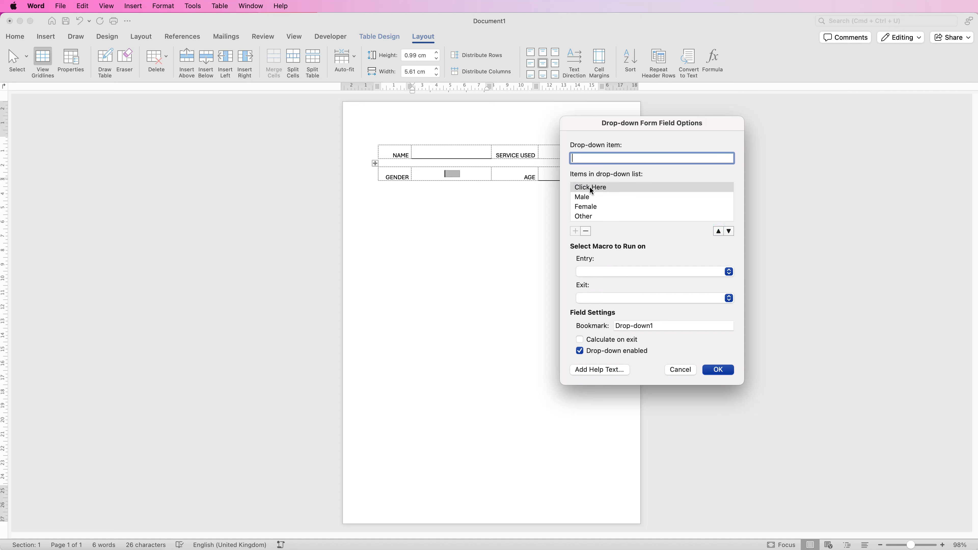
- Set the drop-down field's bookmark to Gender and apply the field options
left_click(729, 373)
left_click(656, 325)
left_click_drag(657, 325, 610, 325)
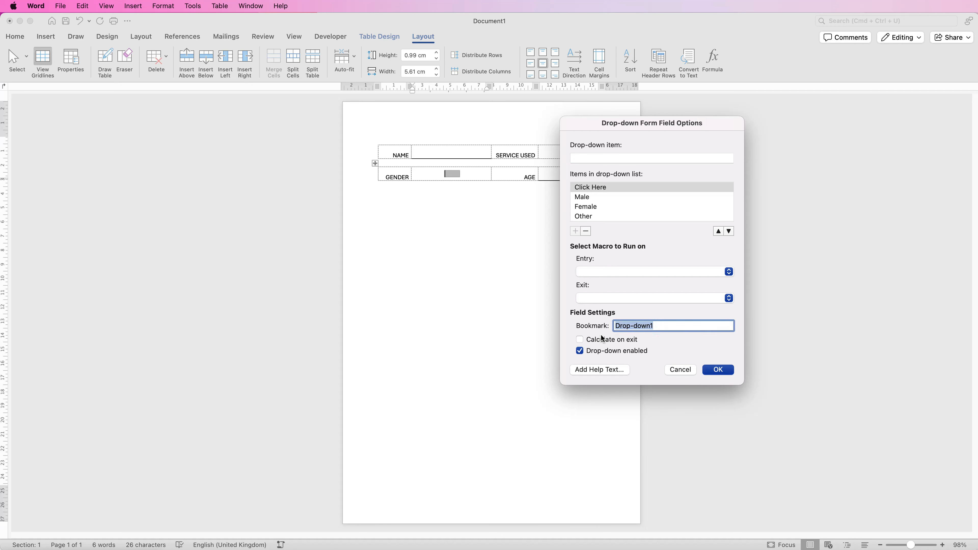
type("Gender")
left_click(719, 370)
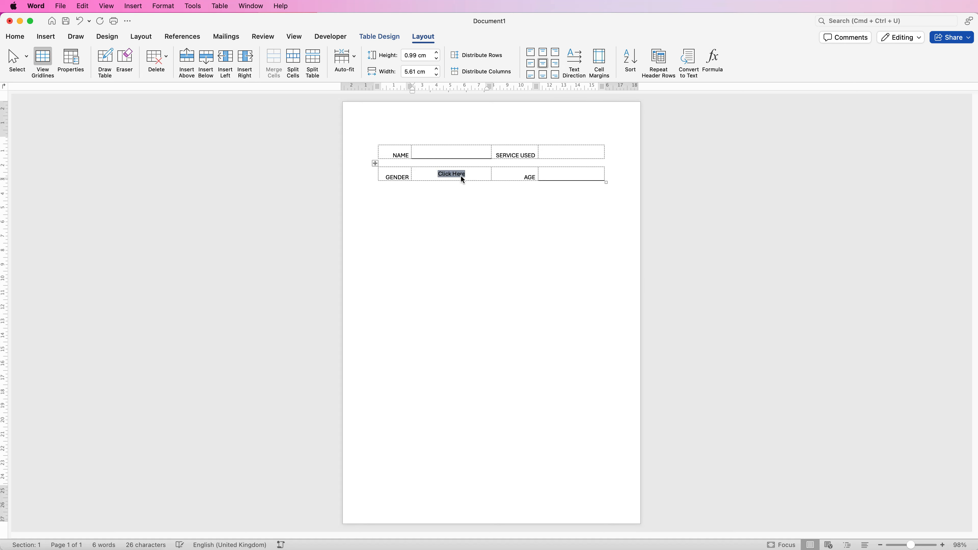
- Protect the form to try out the GENDER drop-down list, and turn the protection off again
left_click(332, 37)
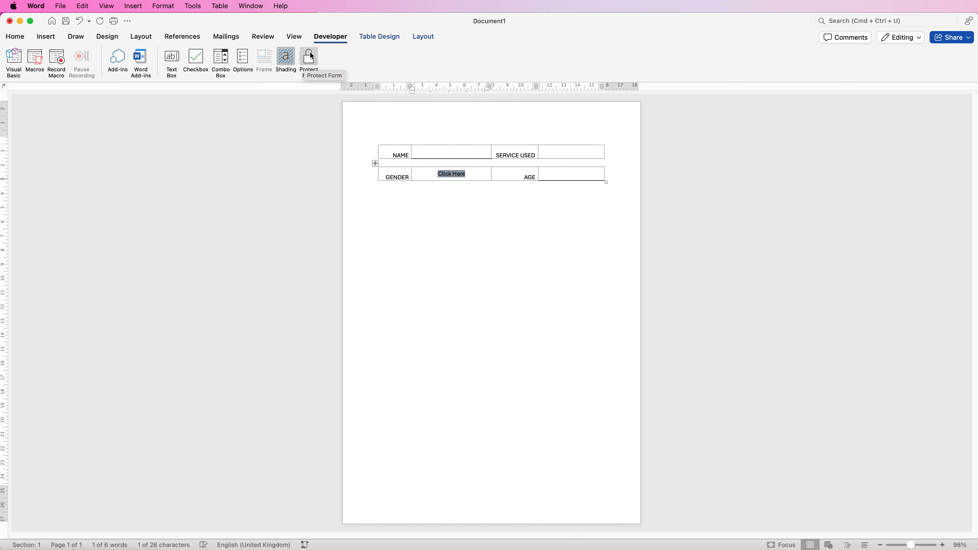
left_click(313, 61)
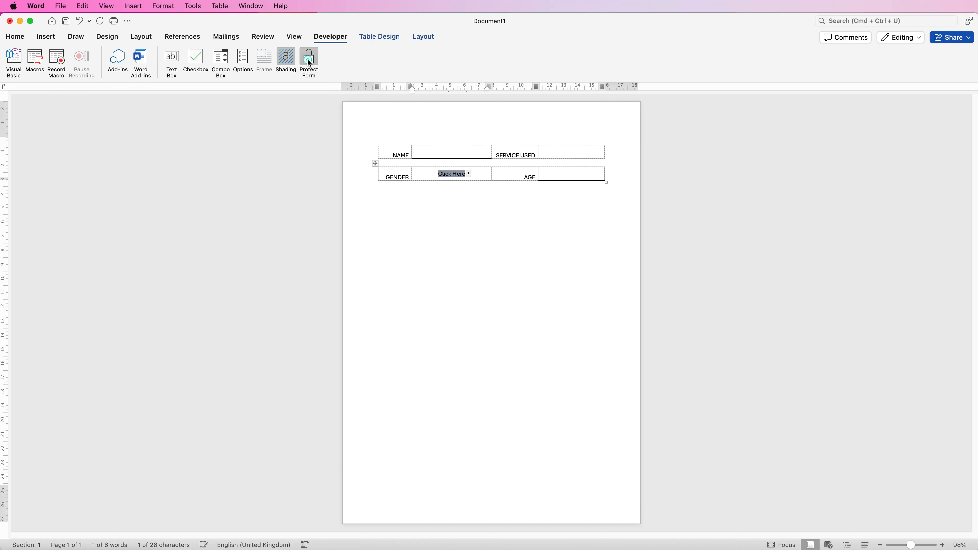
left_click(469, 174)
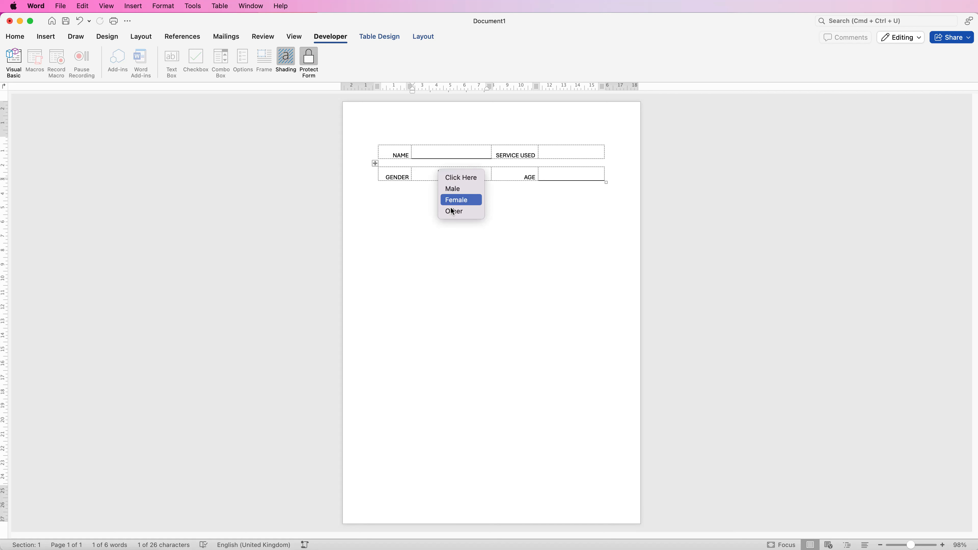
left_click(421, 175)
left_click(567, 154)
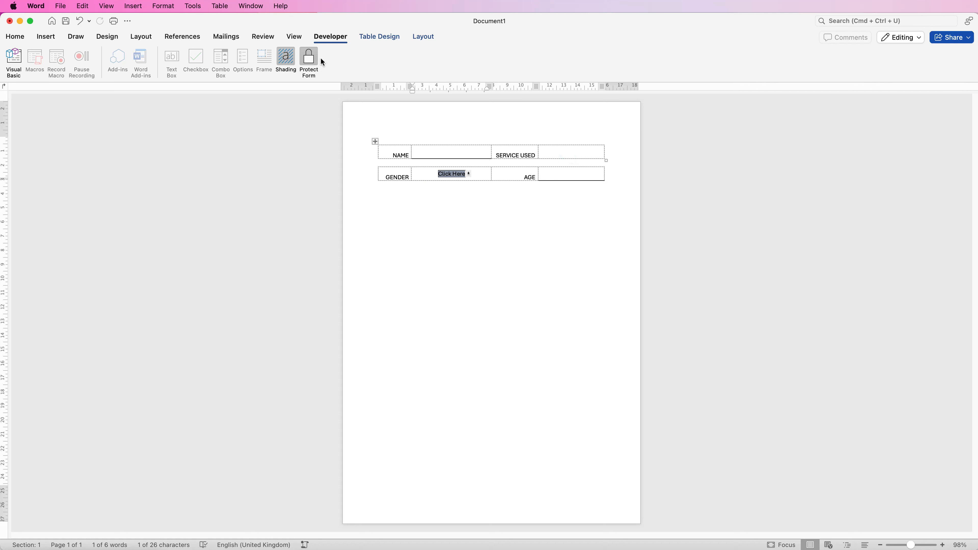
left_click(309, 59)
- Insert a combo box form field in the cell beside SERVICE USED and centre it in both directions
left_click(222, 60)
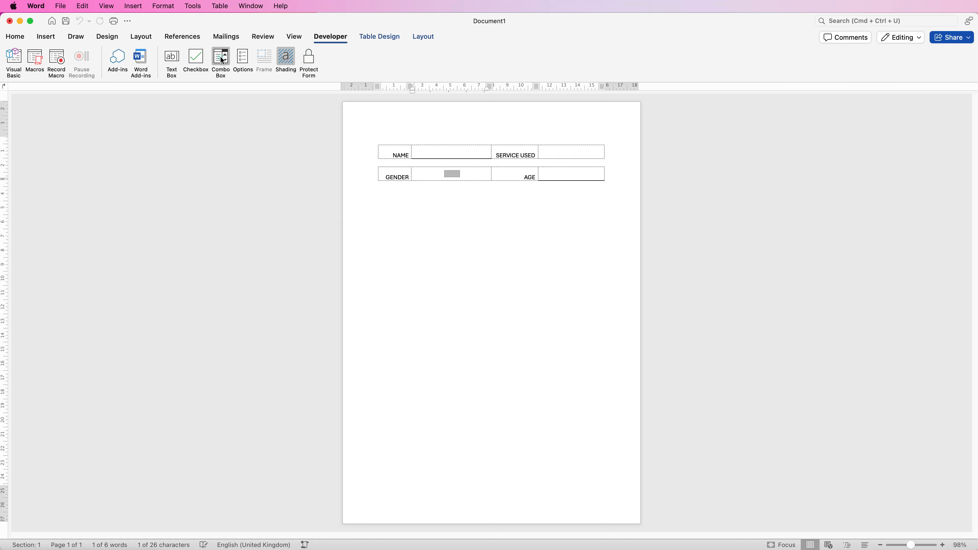
left_click(423, 37)
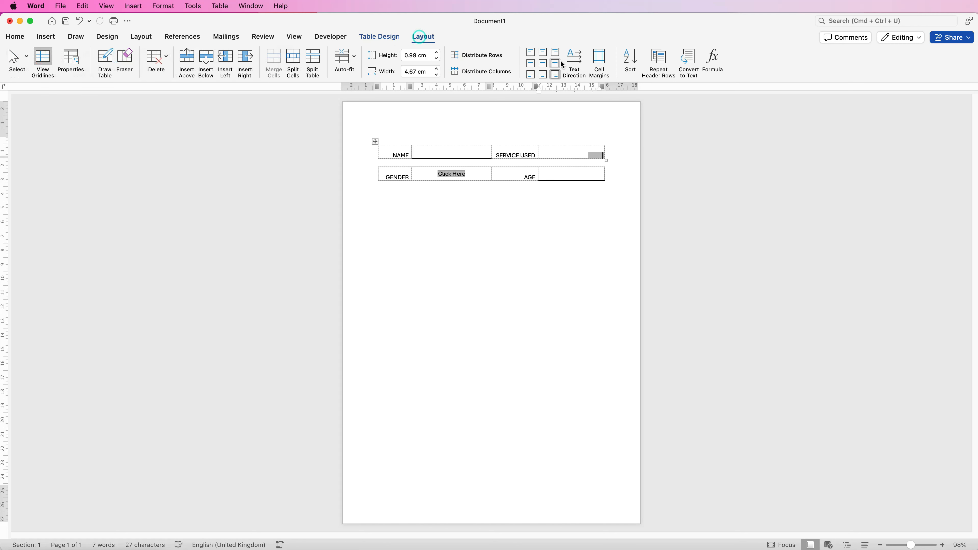
left_click(543, 64)
- Add the items Marketing, IT and Human Resources to the SERVICE USED field's drop-down list
double_click(572, 153)
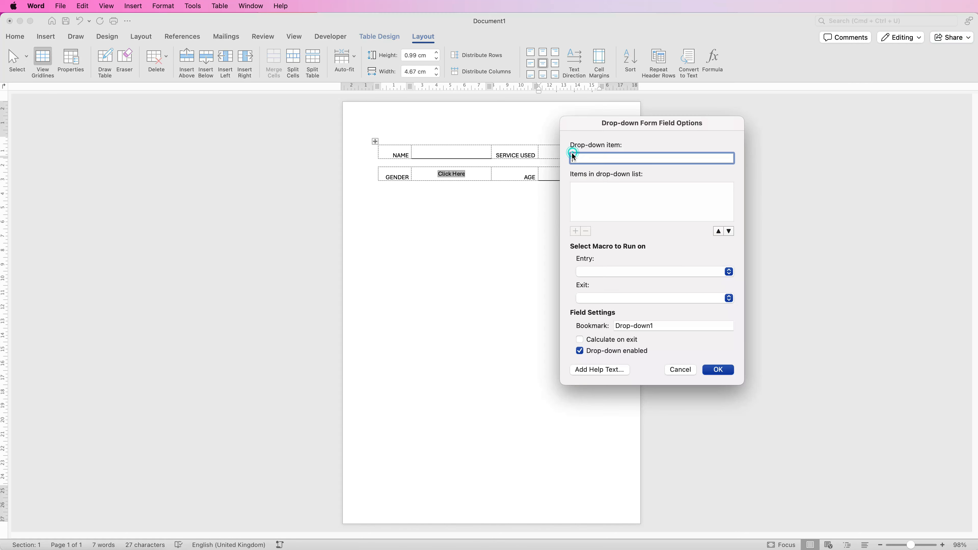
type("Marketing")
key("Return")
type("IT")
key("Return")
type("Human Resources")
key("Return")
- Add the item Click Here to the SERVICE USED drop-down list, move it to first place and apply the field options
type("Click Here")
key("Return")
left_click(719, 231)
left_click(718, 231)
left_click(719, 231)
left_click(719, 370)
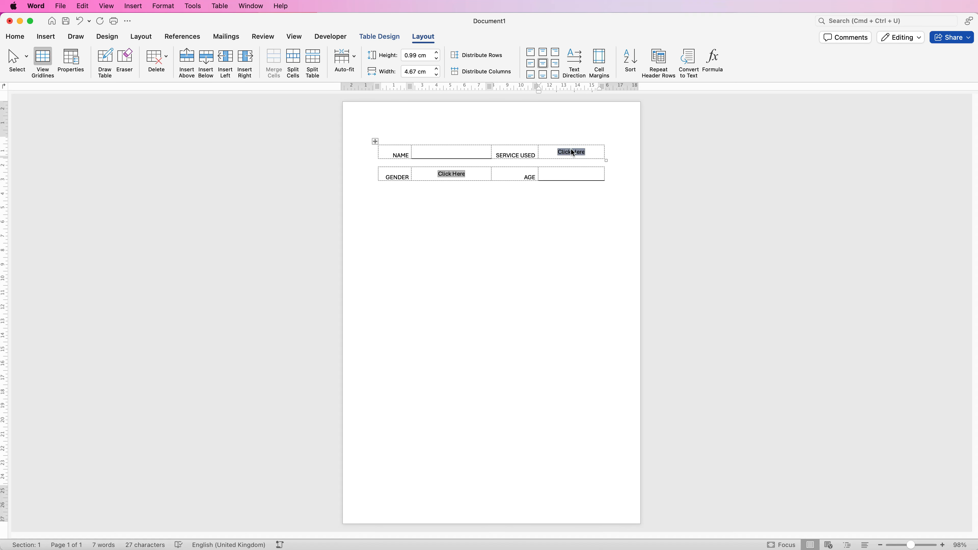
- Turn off the form field shading and place the cursor on the empty line below the GENDER table
left_click(326, 36)
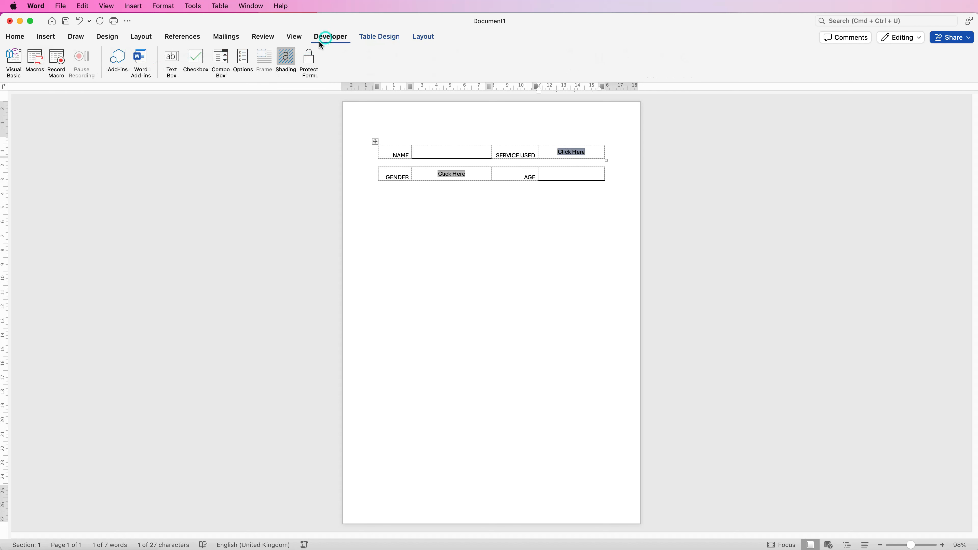
left_click(284, 59)
left_click(379, 199)
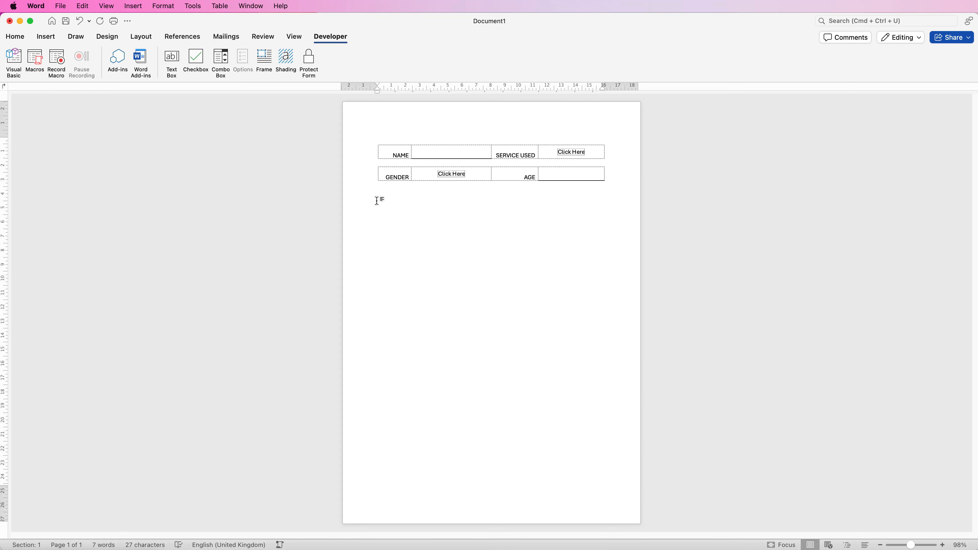
- Insert a table with 6 columns and 16 rows below the GENDER table
left_click(15, 36)
left_click(46, 37)
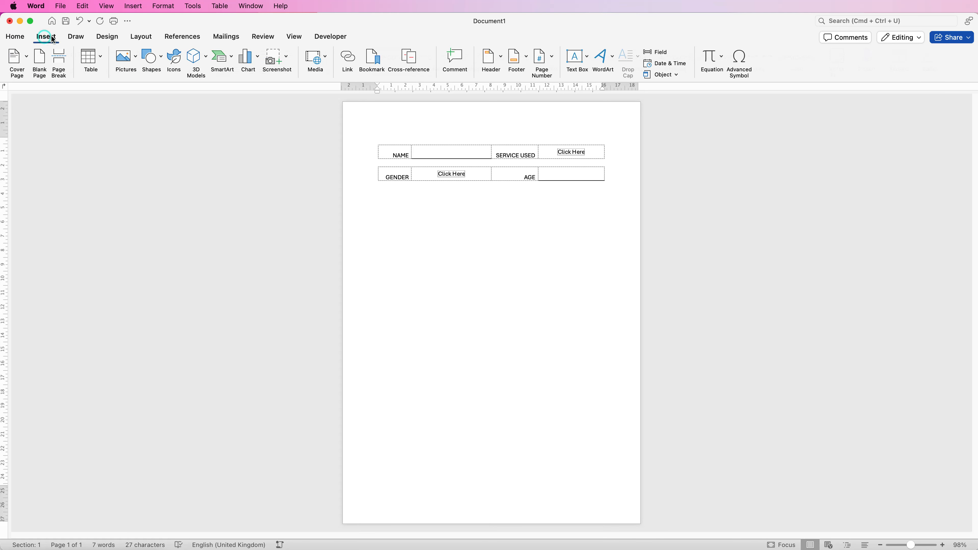
left_click(103, 58)
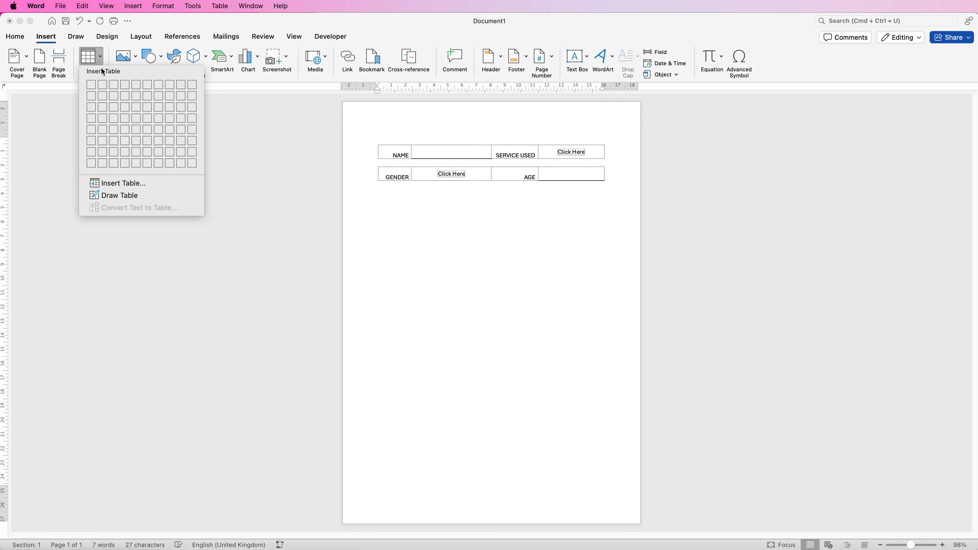
left_click(115, 185)
left_click(650, 172)
double_click(649, 173)
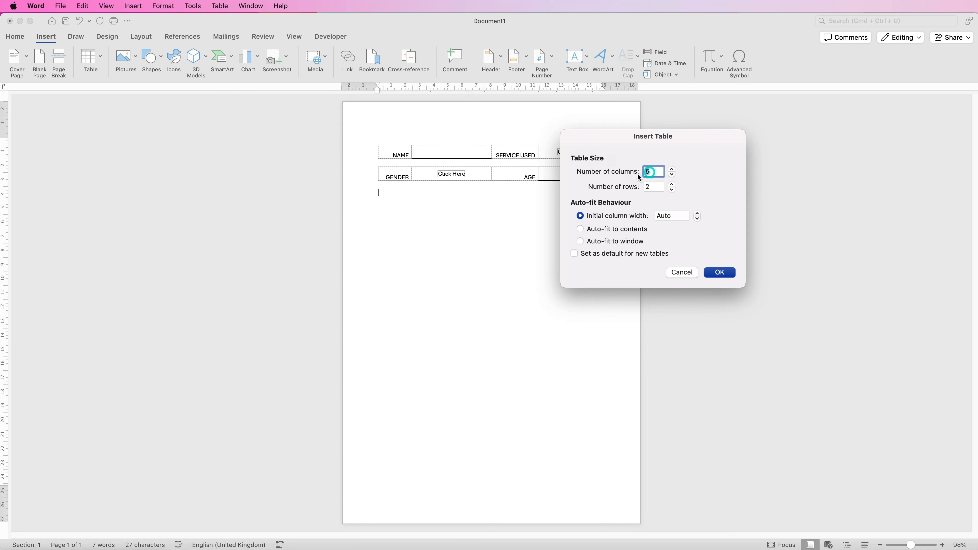
type("6")
key("Tab")
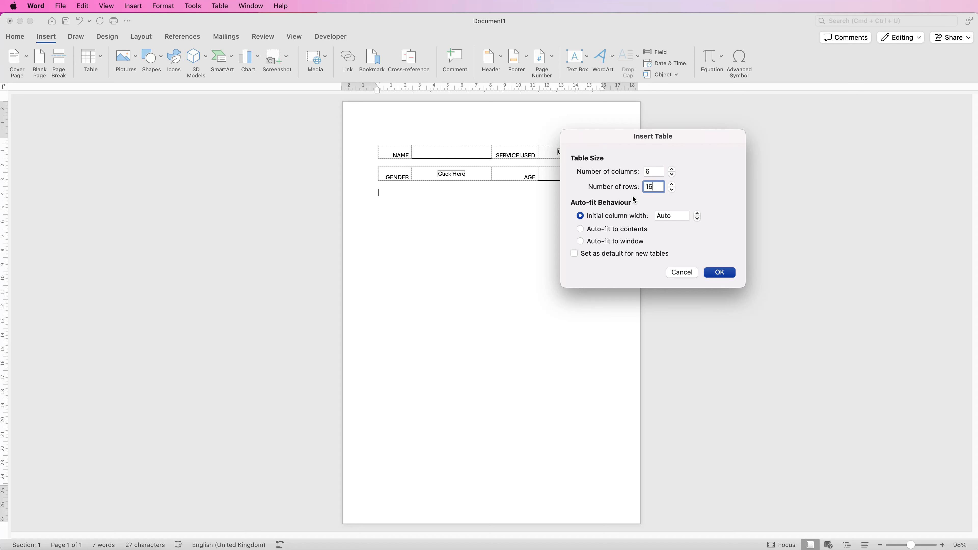
key("Return")
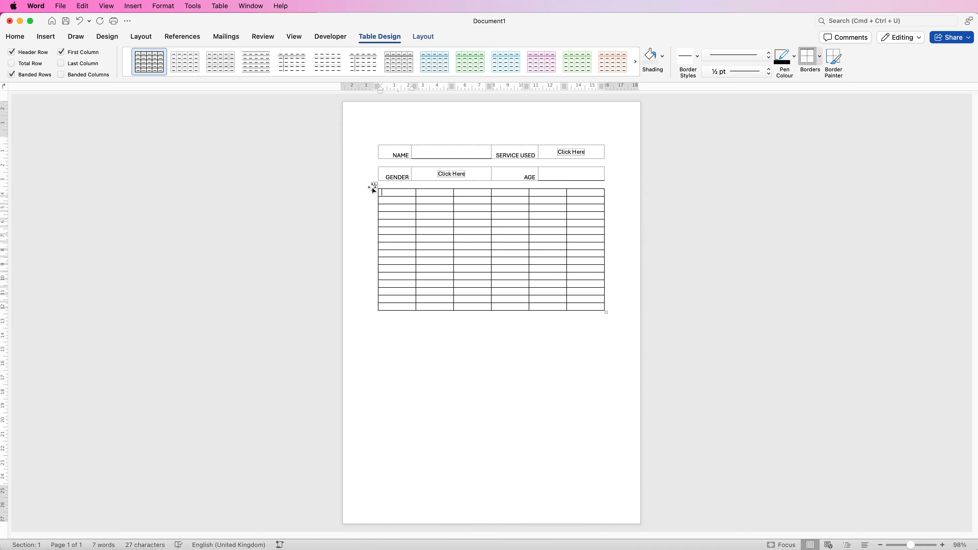
- Set the row height of the whole new table to 1 cm and align its cells centre left
left_click(374, 186)
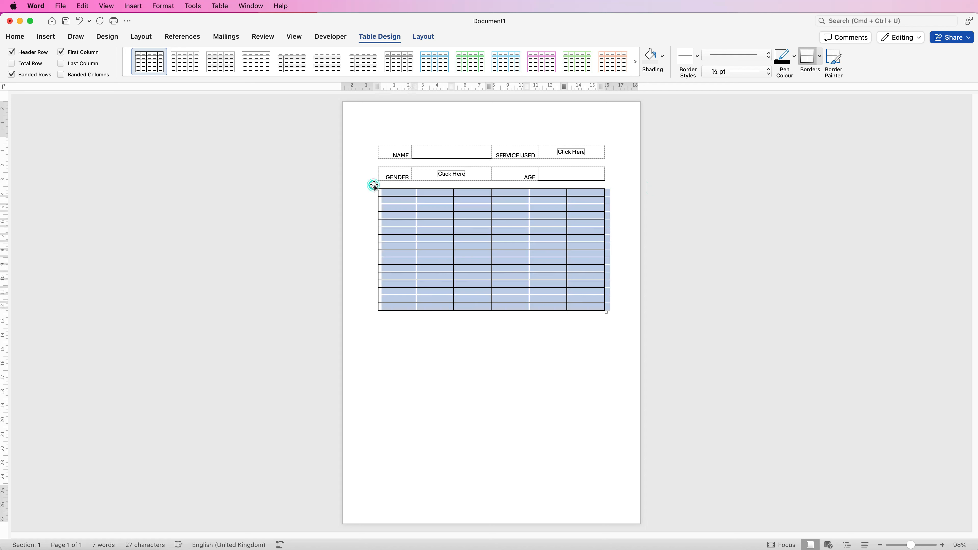
left_click(427, 38)
left_click(427, 55)
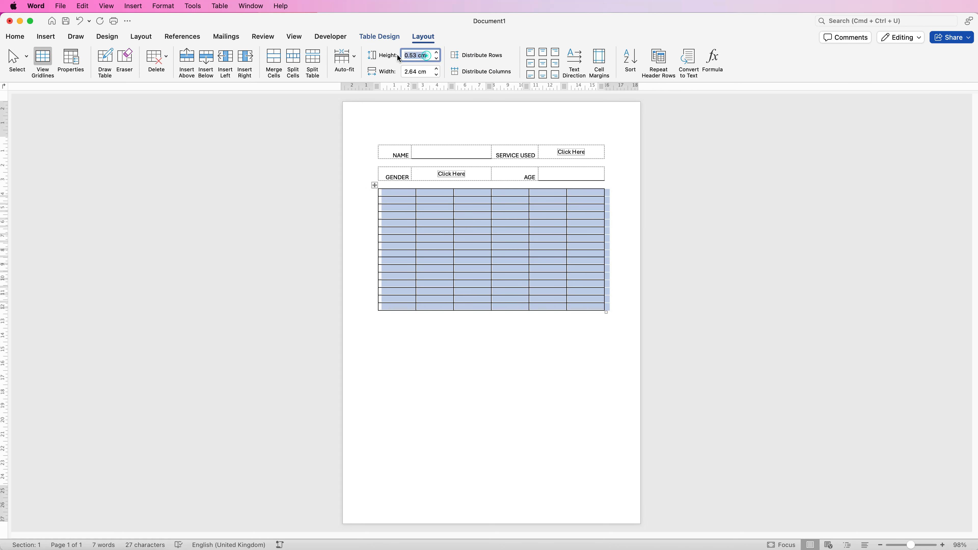
type("1")
key("Return")
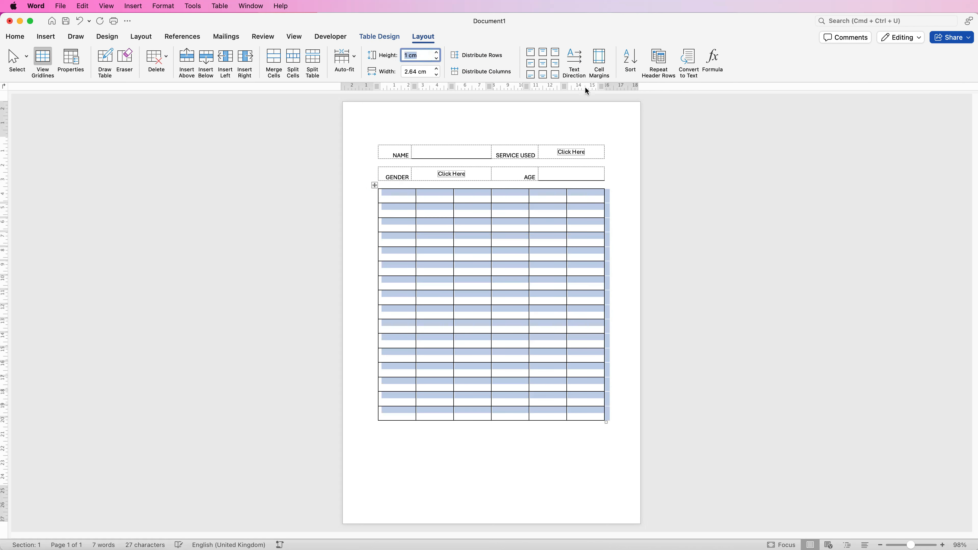
left_click(532, 64)
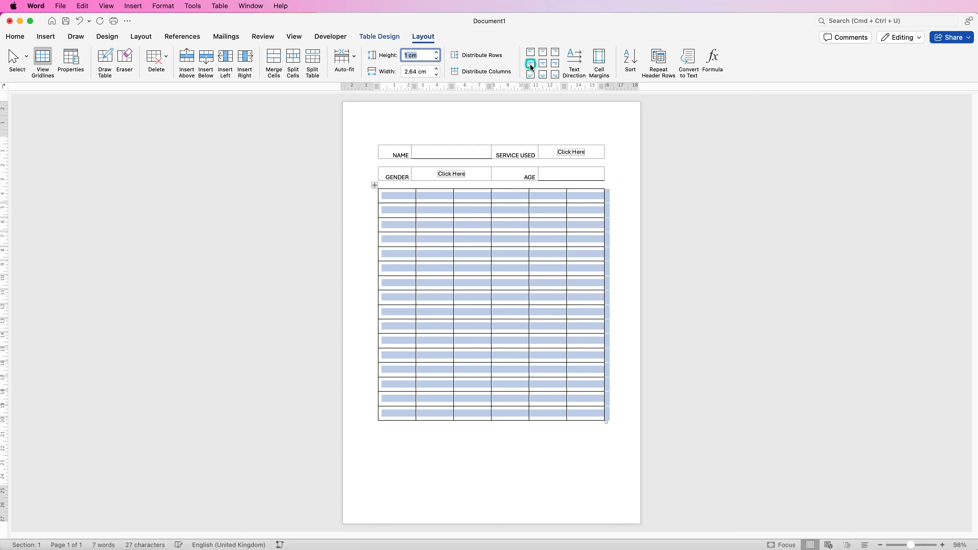
- Centre the content of all cells in the new table's second to sixth columns in both directions
left_click(574, 442)
left_click_drag(585, 414, 431, 200)
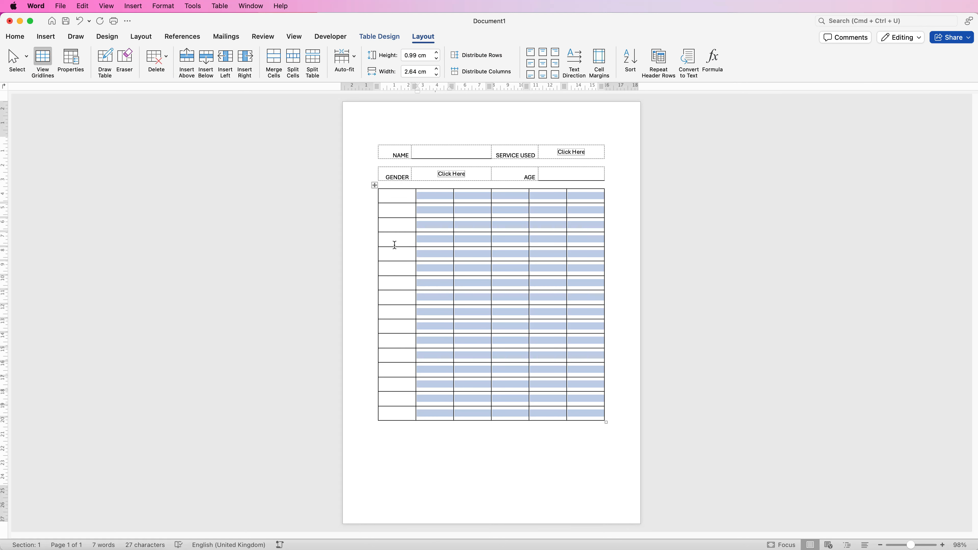
left_click(543, 63)
- Fill the table's first column with the survey questions, from "How satisfied are you with our product/service overall?" to "How reliable is our product/service?"
left_click(402, 198)
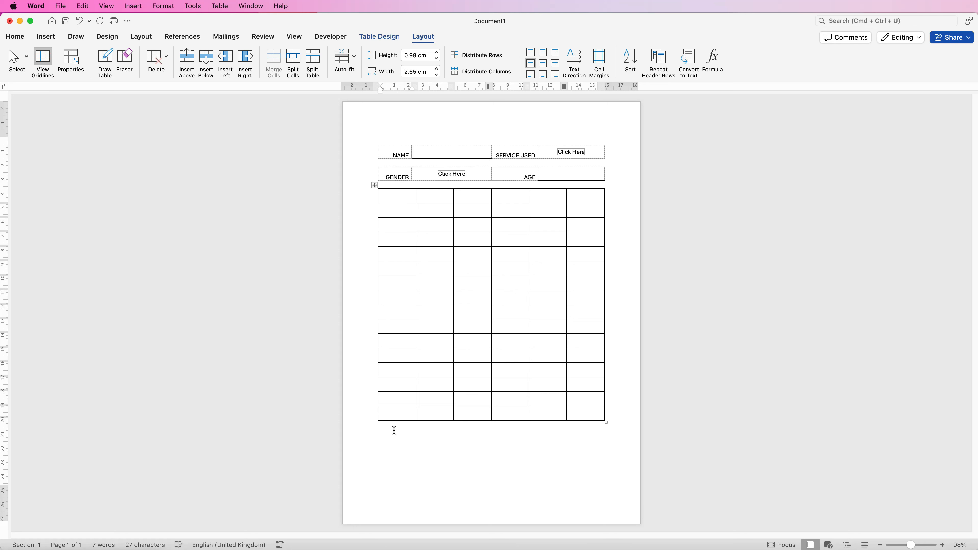
type("How satisfied are you with our product/service overall? How likely are you to recommend our product/service to others? How would you rate the quality of our product/service? How consistent is the quality of our product/service? How reliable is our product/service? How would you rate the value for money of our product/service? How do you feel about the pricing of our product/service? How satisfied are you with our product/service overall? How satisfied are you with our customer support? How quickly did we respond to your inquiries/requests? How helpful was our support staff? How satisfied are you with our product/service overall? How likely are you to recommend our product/service to others? How would you rate the quality of our product/service? How consistent is the quality of our product/service? How reliable is our product/service?")
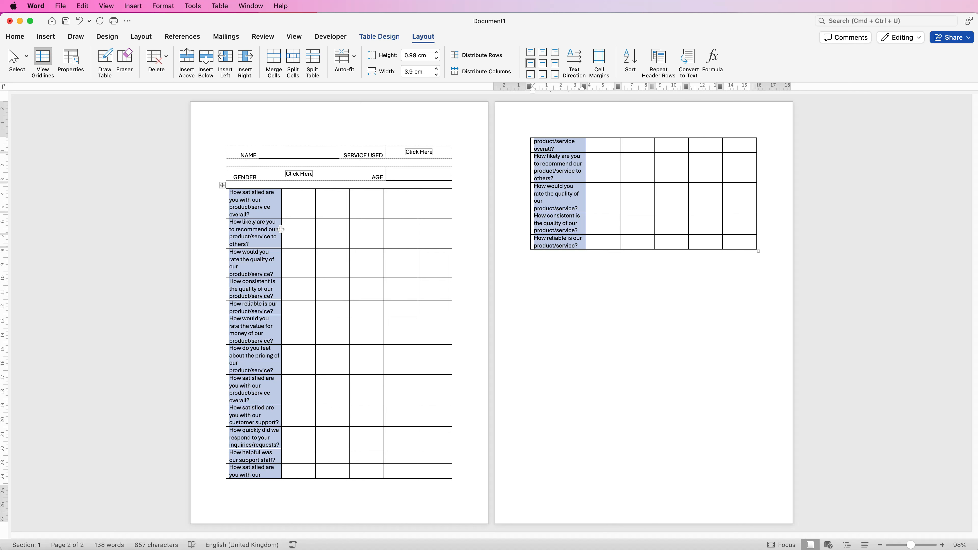
- Widen the question column so the table fits on one page, and distribute the five rating columns evenly
left_click_drag(281, 229, 308, 231)
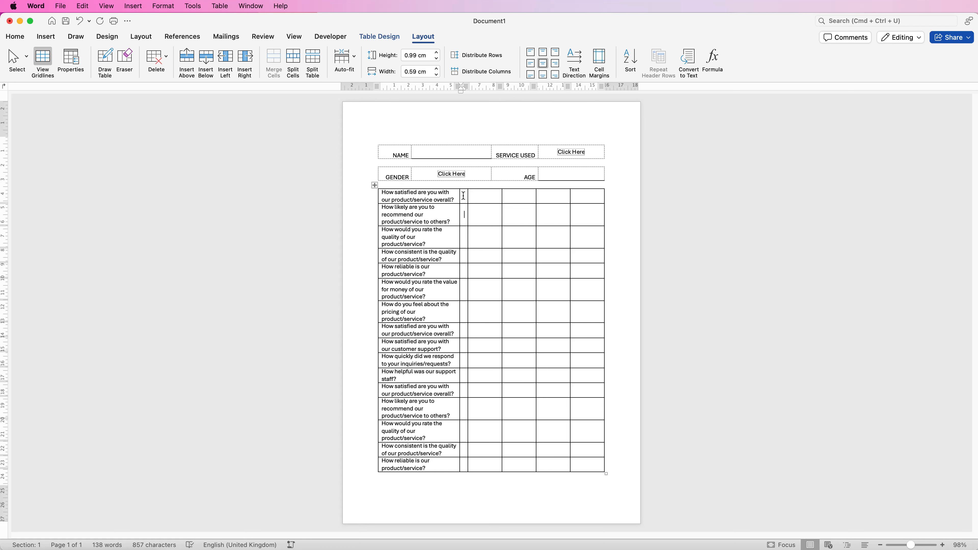
left_click_drag(464, 196, 597, 462)
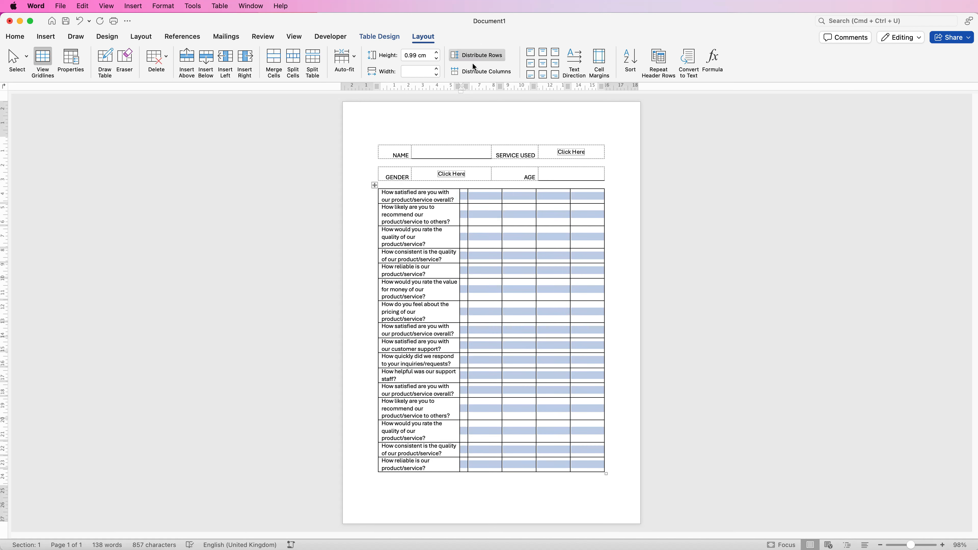
left_click(455, 71)
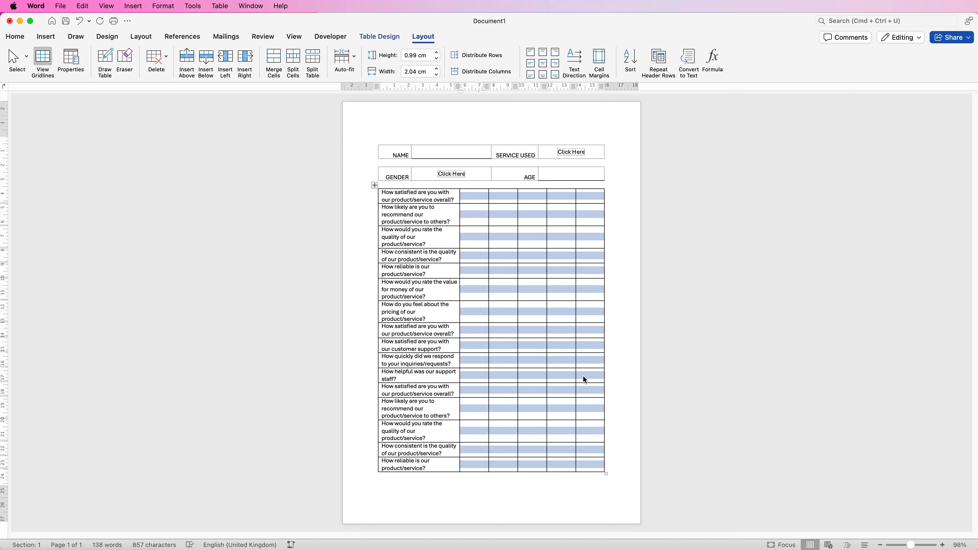
- Insert a row above the first question and fill its rating columns with Poor, Fair, Good, Very Good and Excellent
left_click(467, 196)
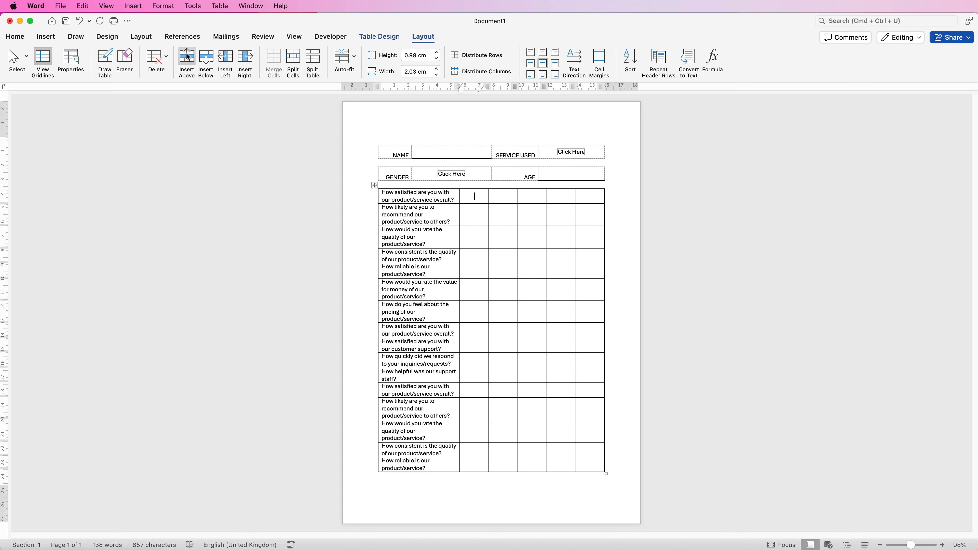
left_click(188, 63)
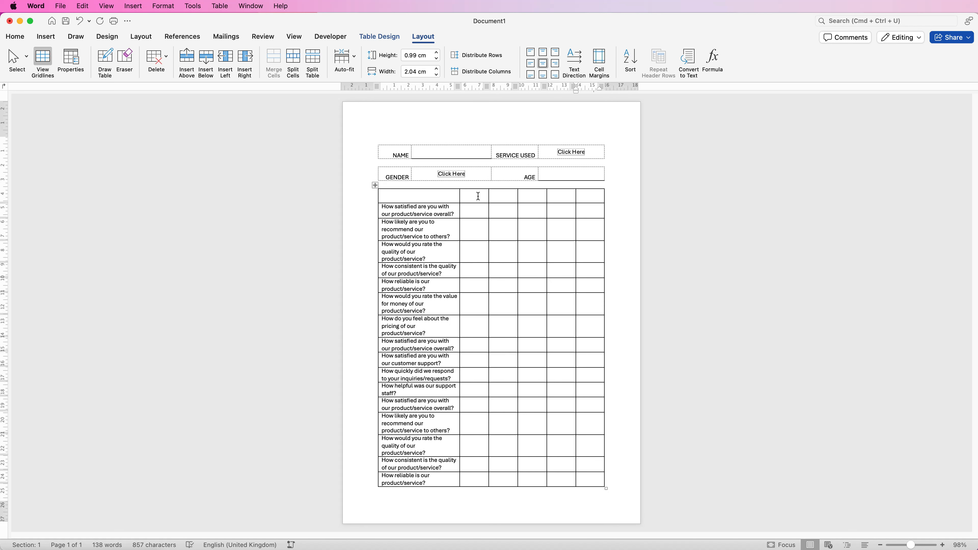
left_click(478, 196)
left_click_drag(474, 196, 571, 202)
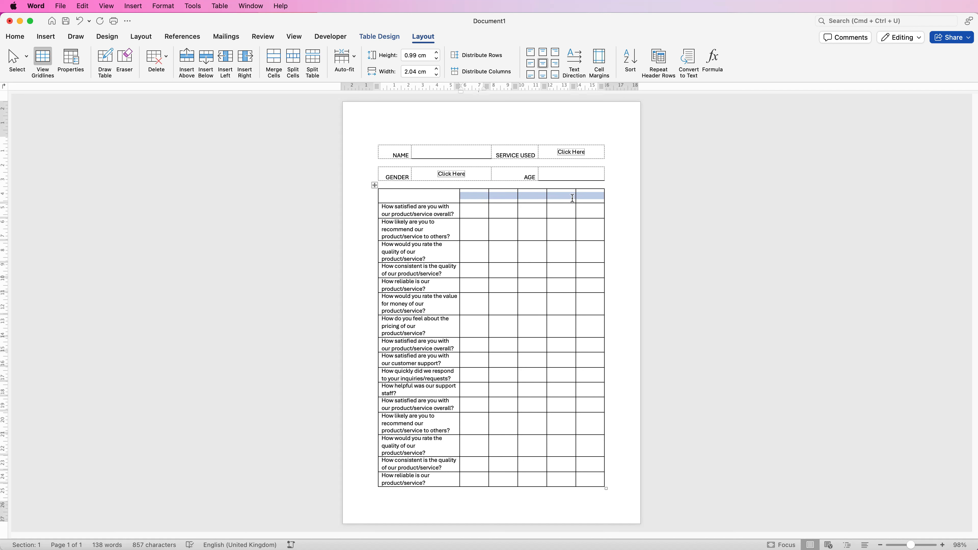
type("Poor\tFair\tGood\tVery Good\tExcellent")
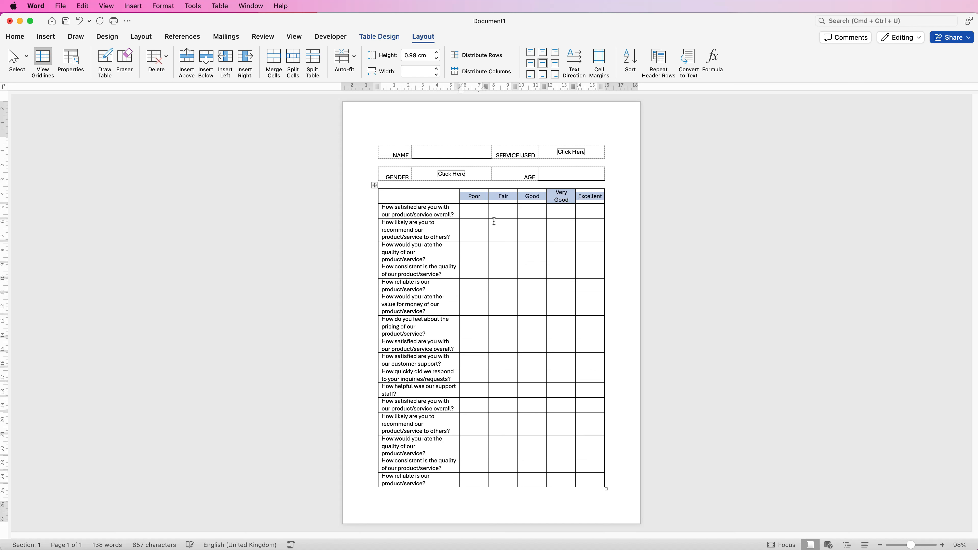
- Insert a checkbox form field in the Poor cell of the first question
left_click(480, 212)
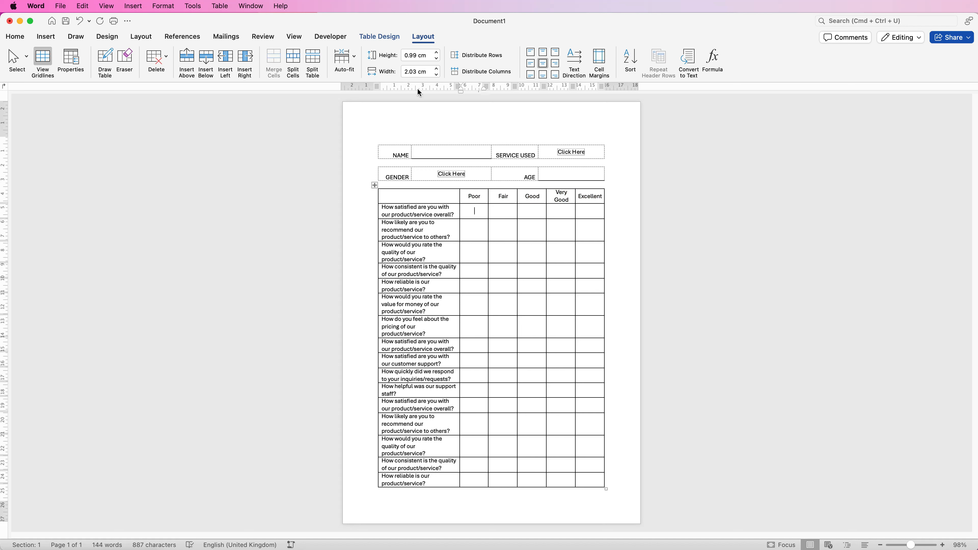
left_click(338, 37)
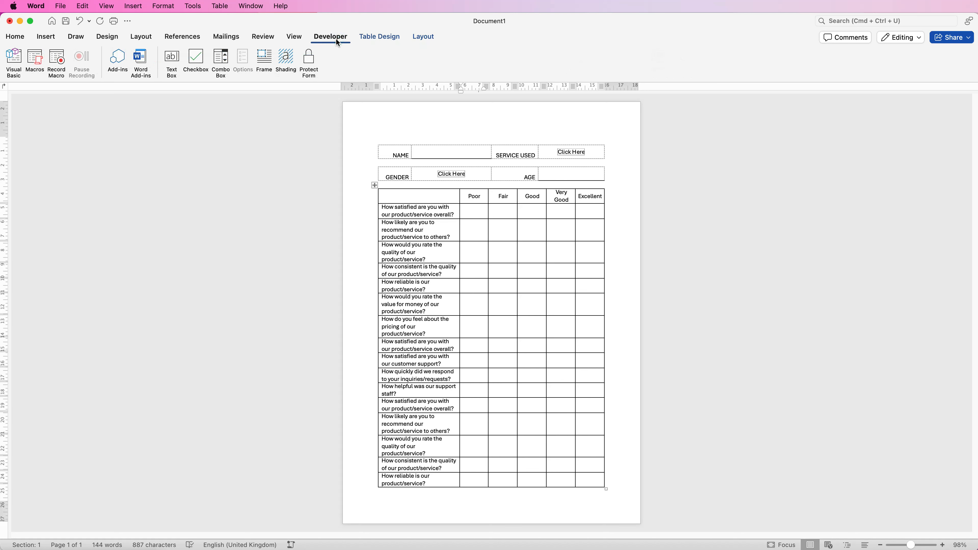
left_click(196, 63)
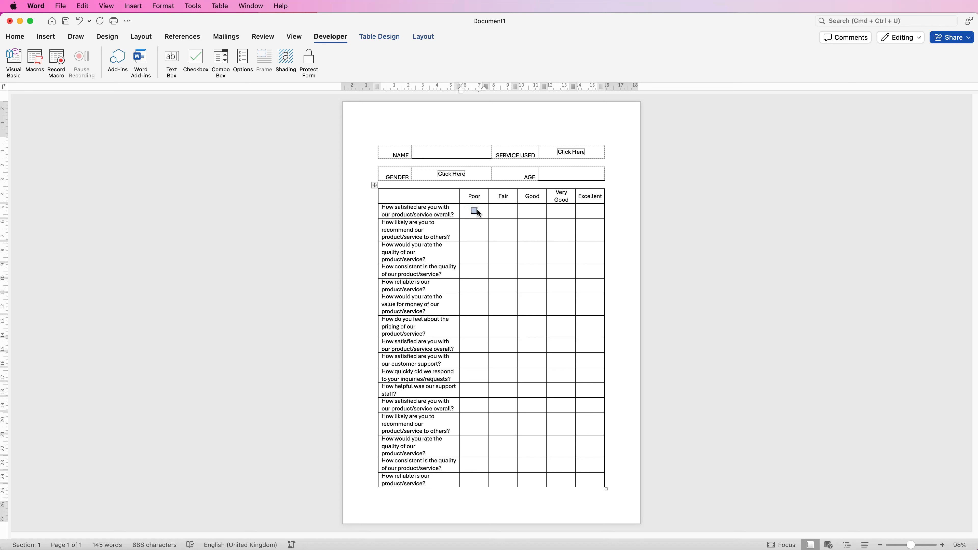
- Copy the checkbox into all the remaining rating cells of the question table
left_click(477, 216)
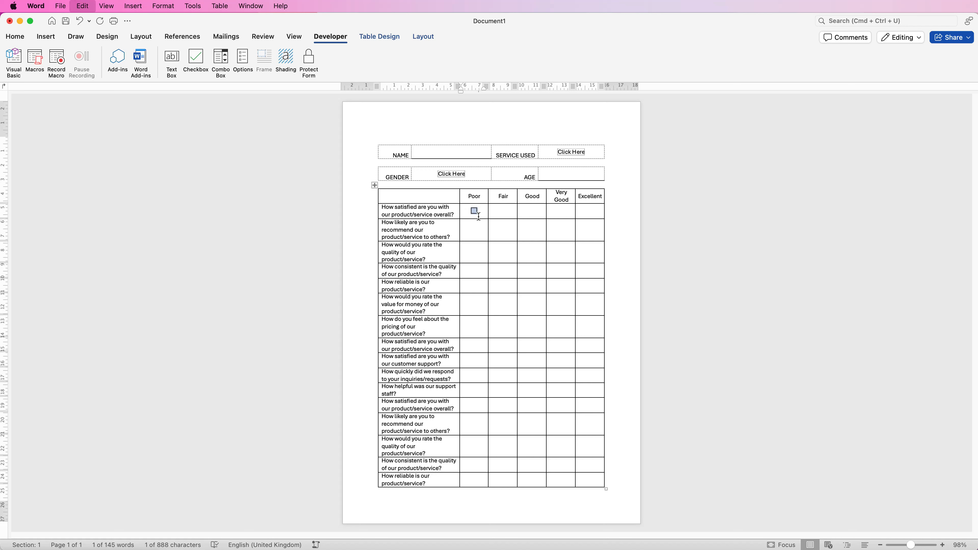
left_click_drag(496, 213, 589, 474)
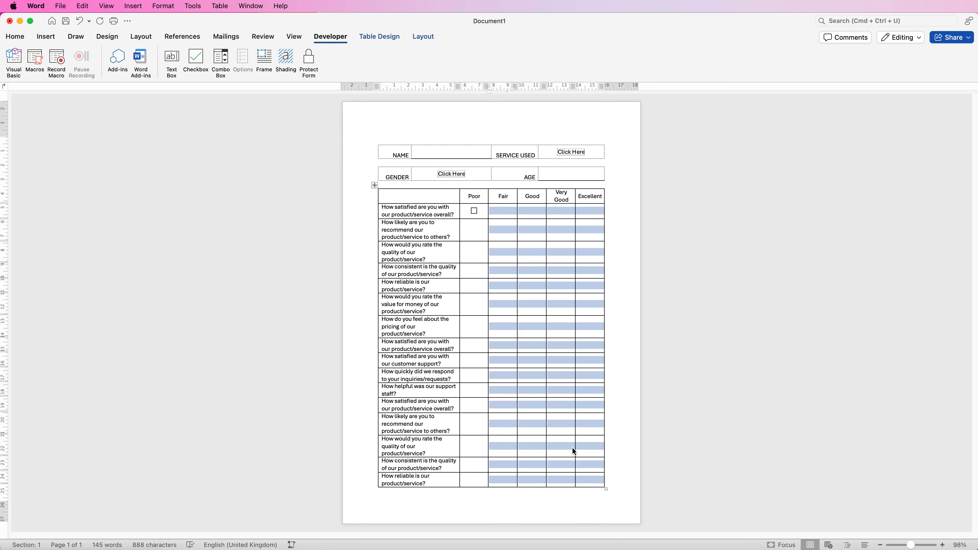
key("super+v")
left_click_drag(474, 230, 481, 468)
key("super+v")
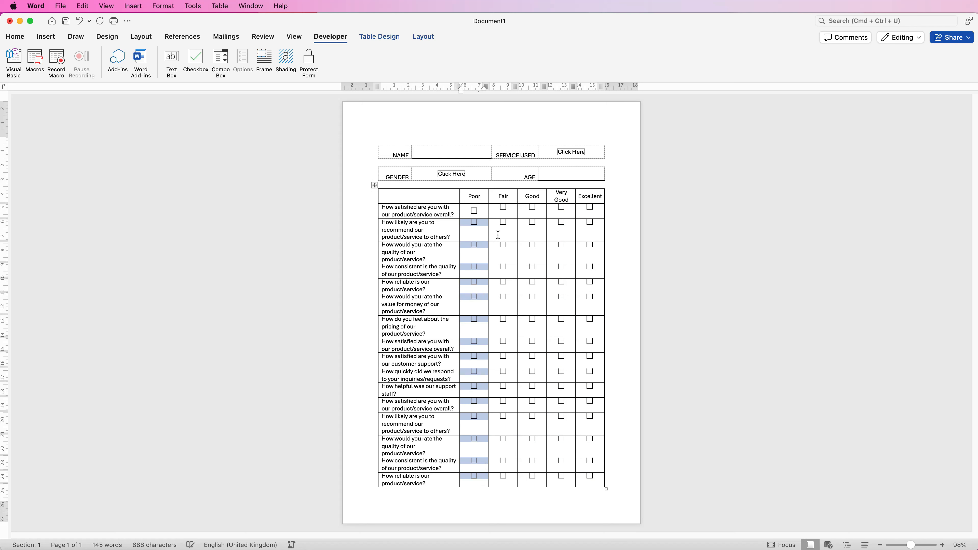
- Centre the checkboxes in all rating cells horizontally and vertically
left_click_drag(466, 209, 586, 482)
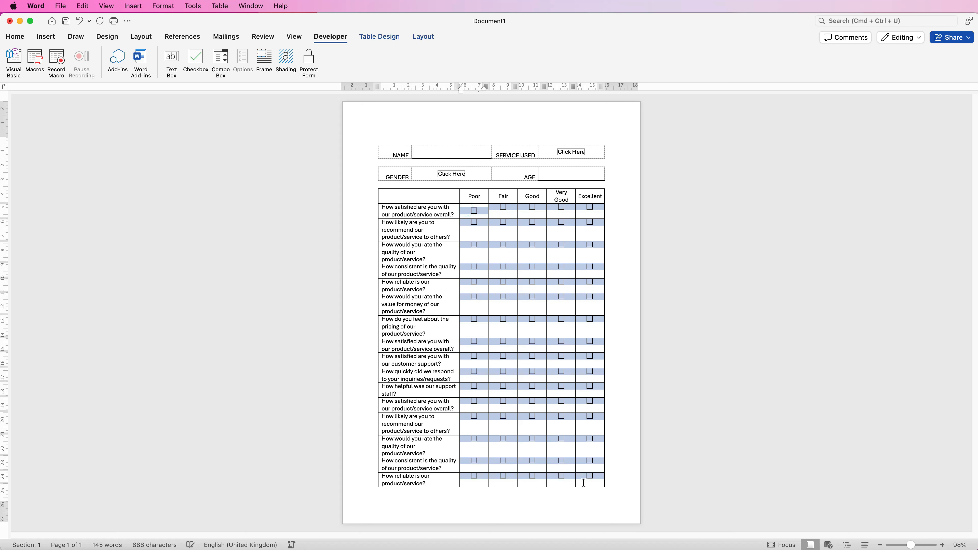
left_click(427, 38)
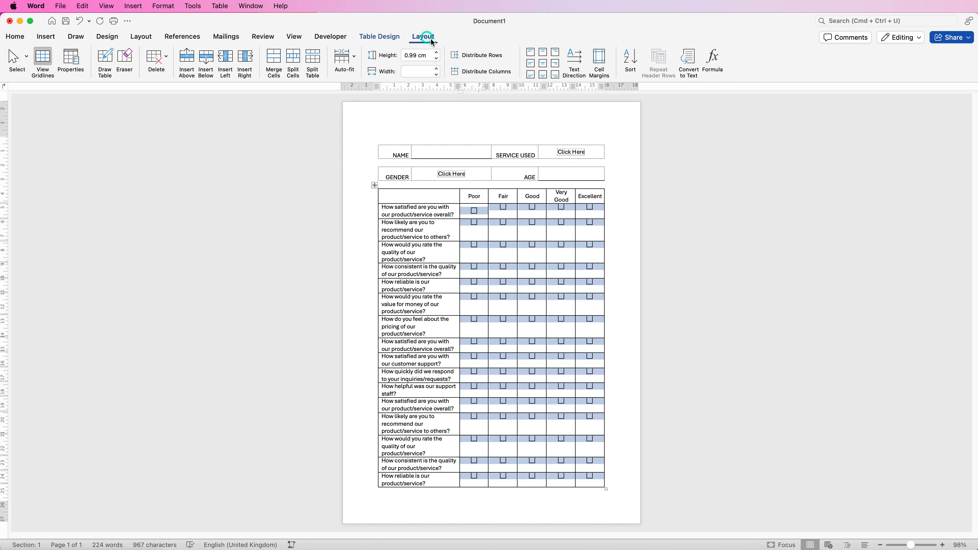
left_click(543, 64)
- Add two blank lines above the NAME table
left_click(415, 139)
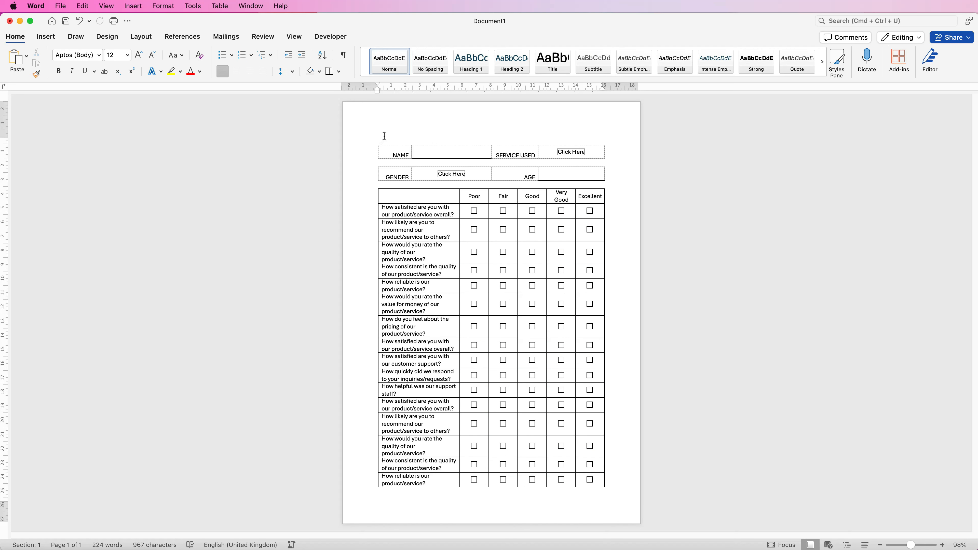
key("Return")
key("Return")
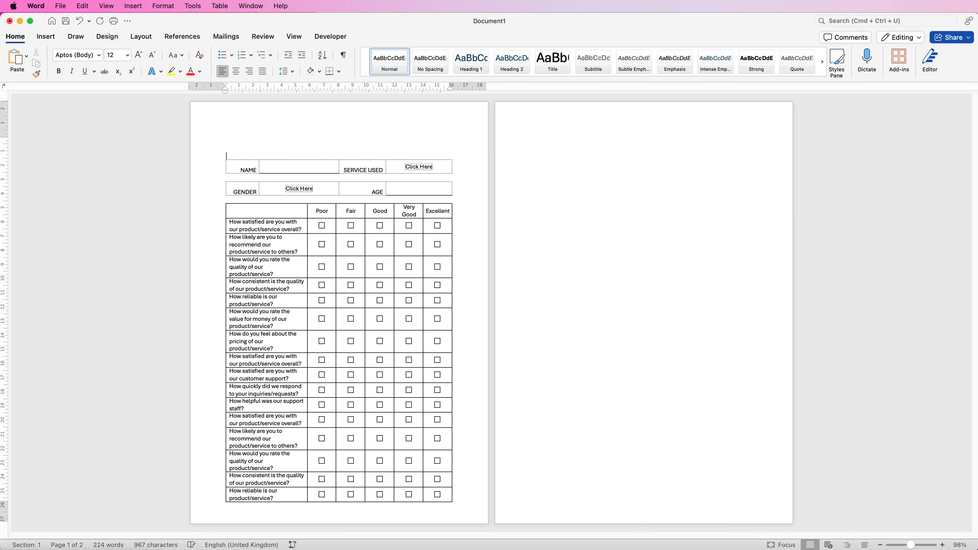
- Add two more blank lines above the NAME table
key("Return")
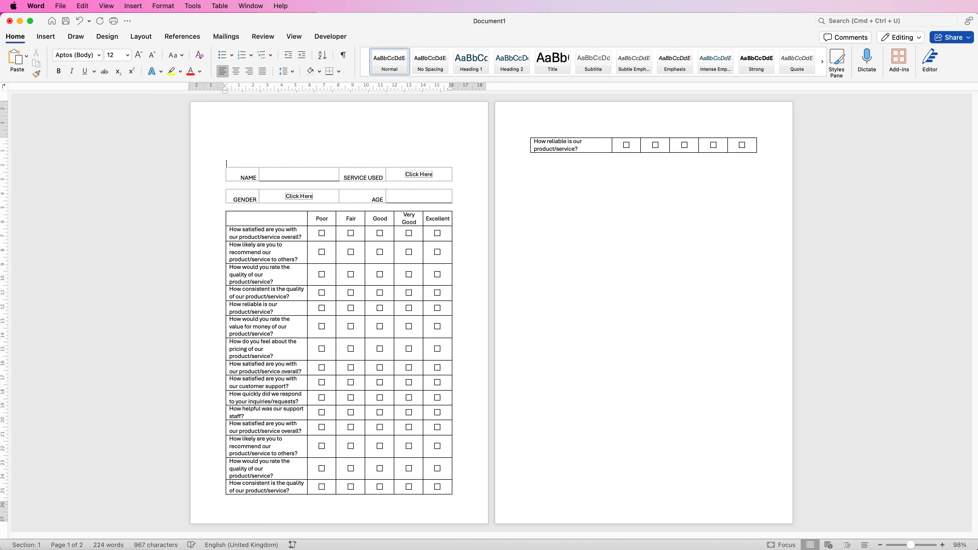
key("Return")
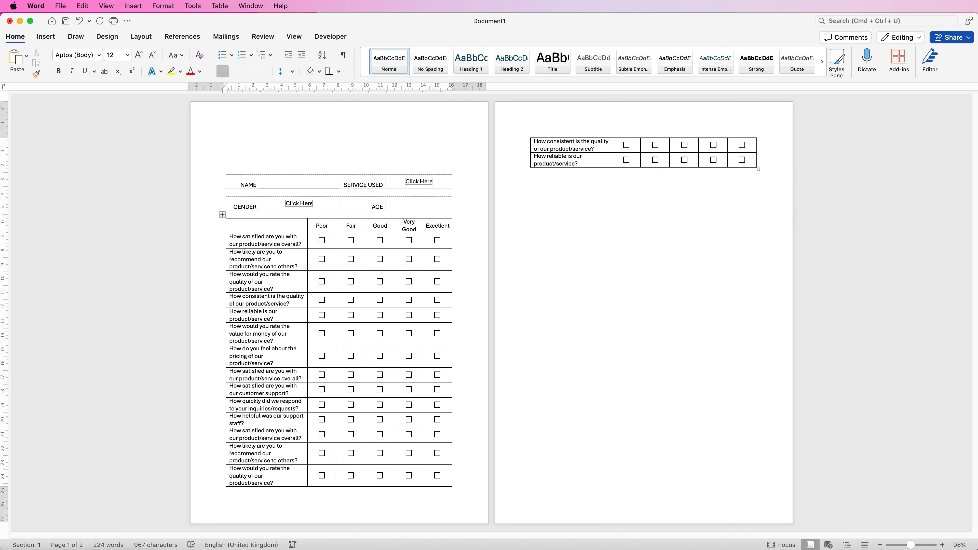
- Insert a table with 1 column and 12 rows below the question table on page 2
left_click(531, 172)
key("super+grave")
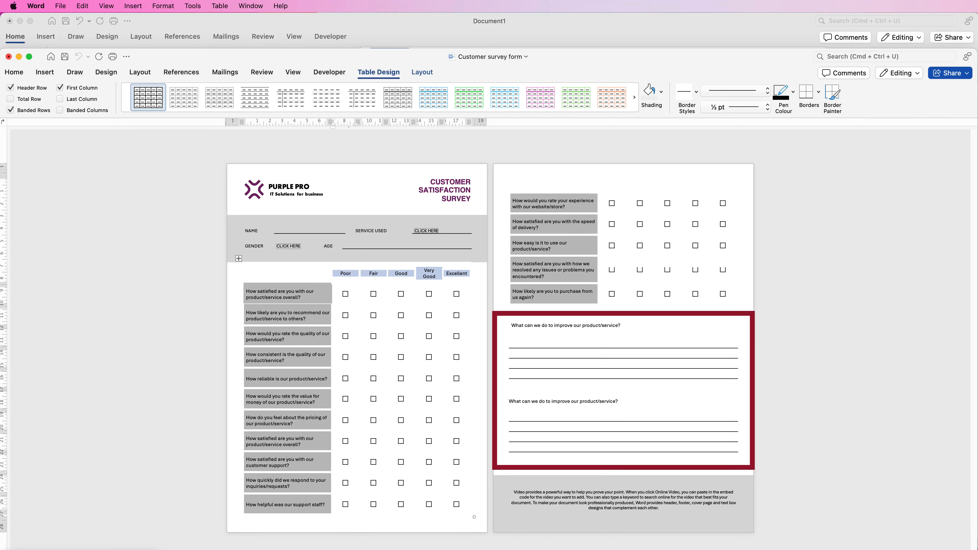
key("super+grave")
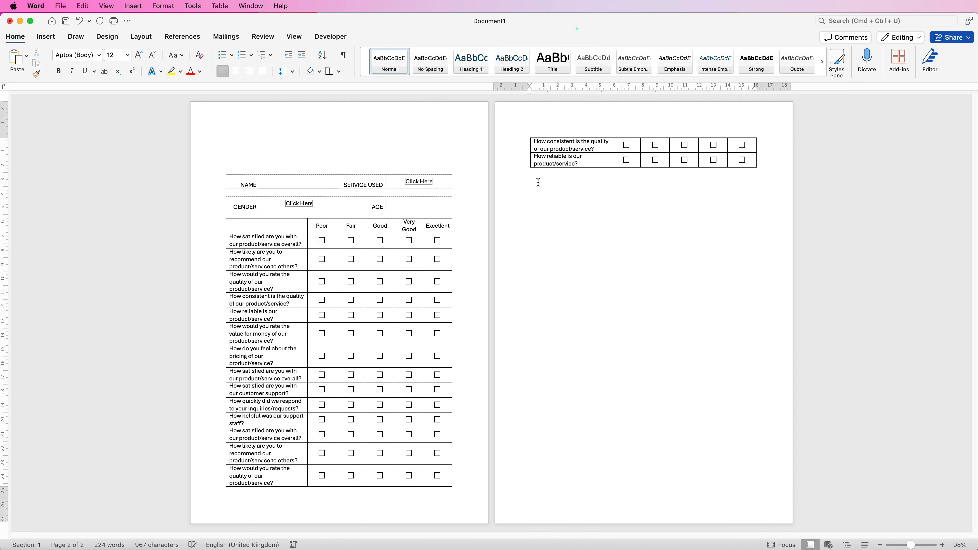
left_click(47, 37)
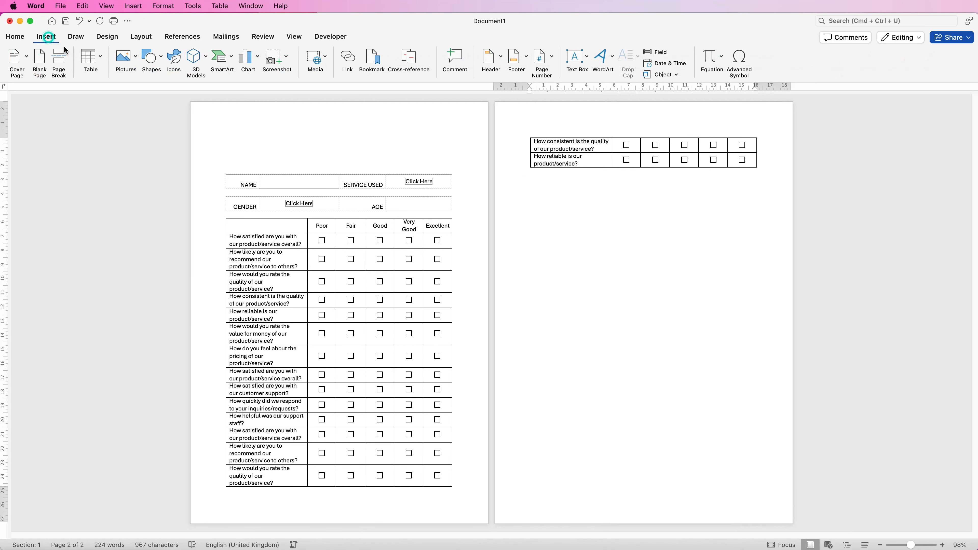
left_click(101, 58)
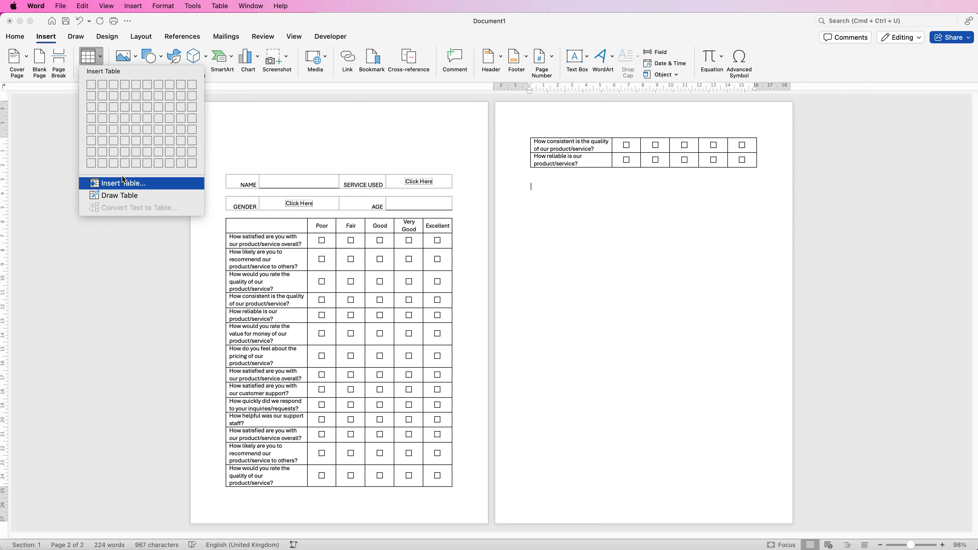
left_click(122, 184)
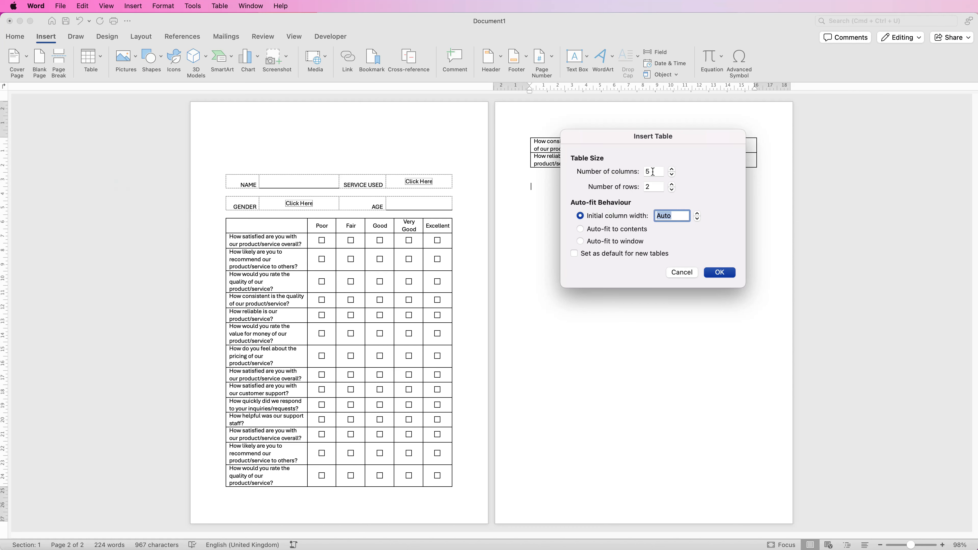
double_click(651, 172)
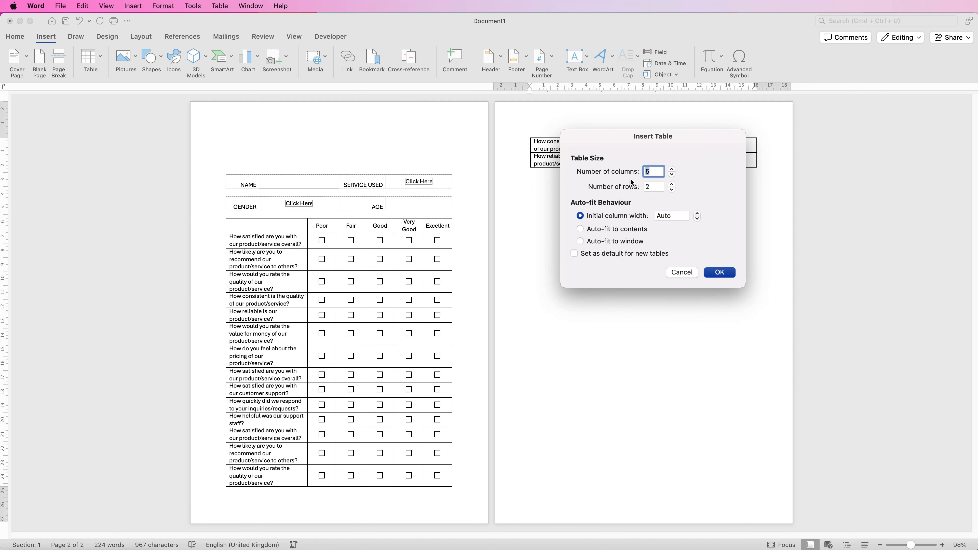
type("1")
key("Tab")
type("12")
key("Return")
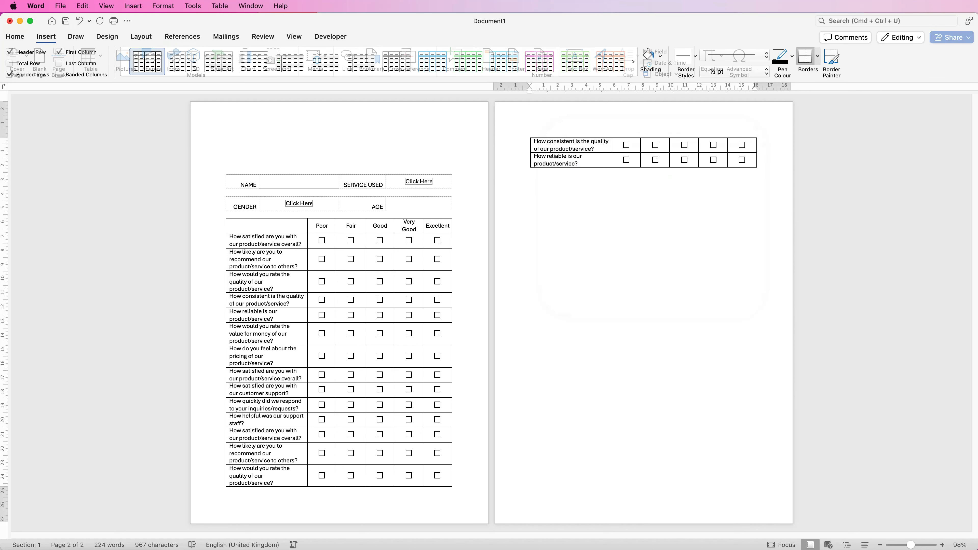
- Set all rows of the new table to 1 cm high and align their cells centre-left
left_click(527, 179)
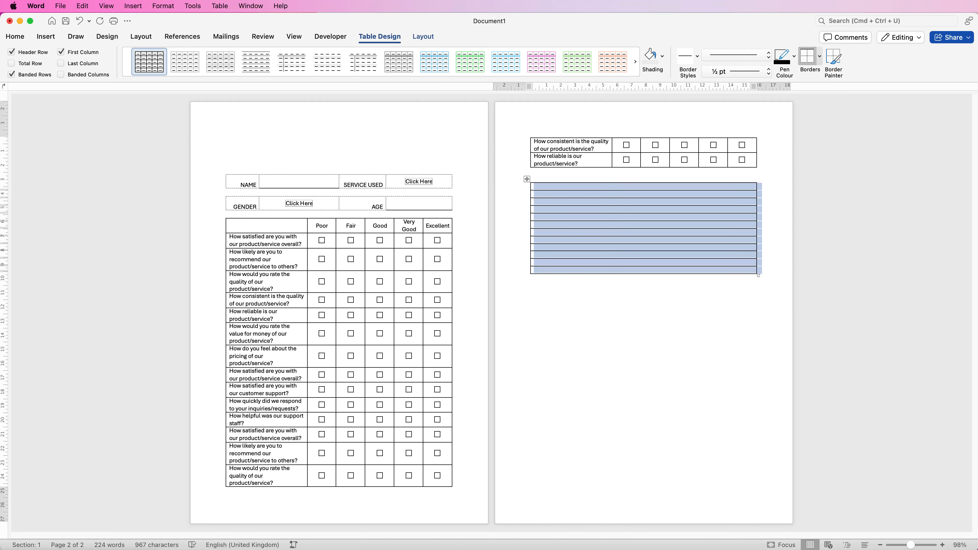
left_click(424, 37)
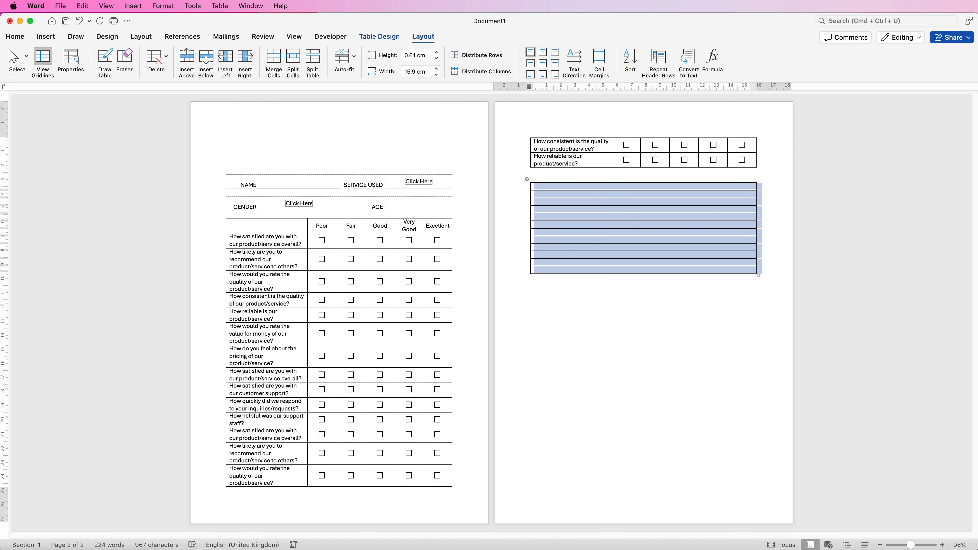
left_click_drag(427, 55, 404, 55)
type("1 cm")
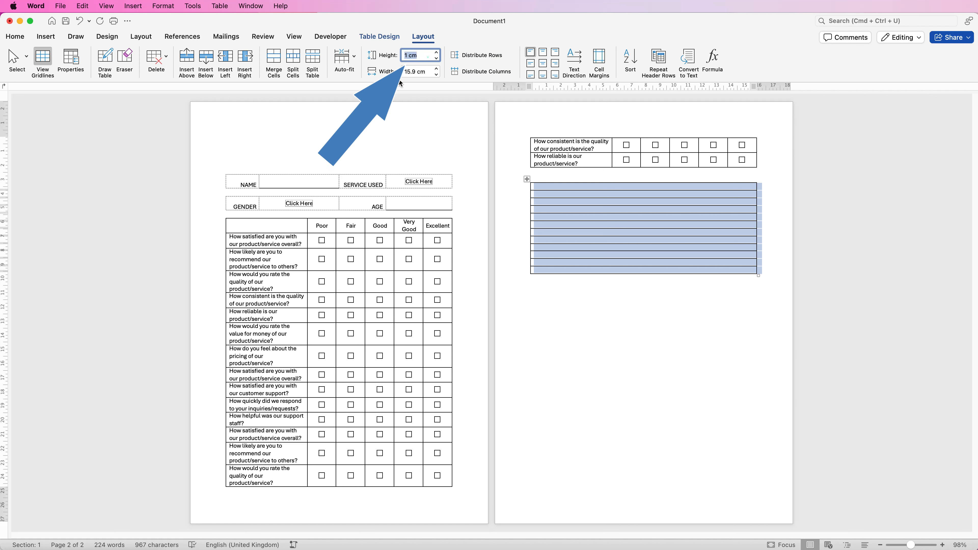
key("Return")
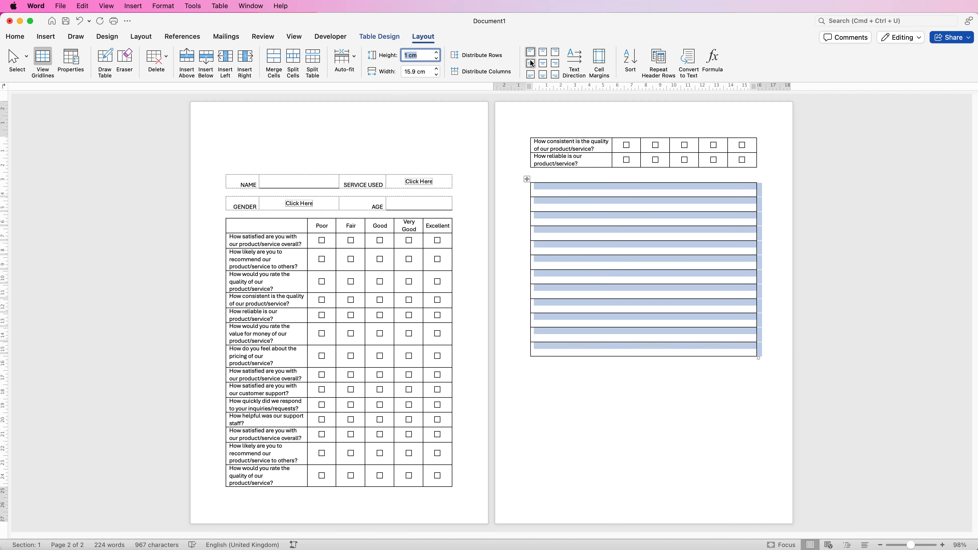
left_click(531, 64)
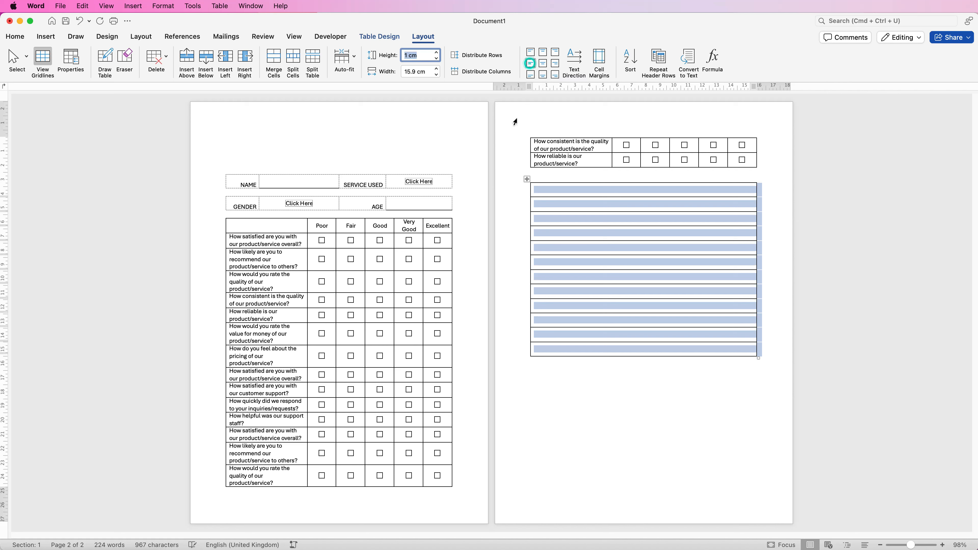
- Split the table above its seventh row with an extra blank line between, and enter "What can we do to improve our product/service?" atop both tables
left_click(538, 191)
type("What can we do to improve our product/service?")
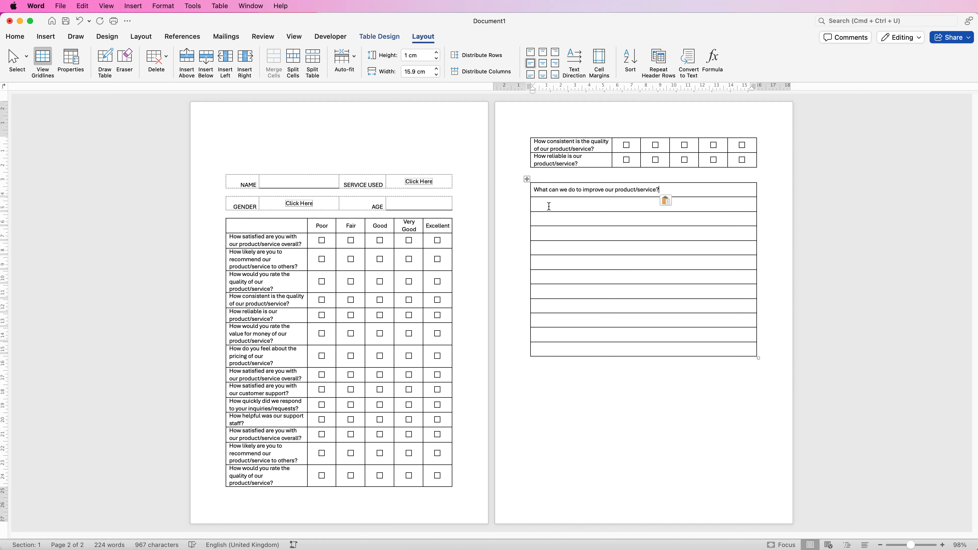
left_click(542, 274)
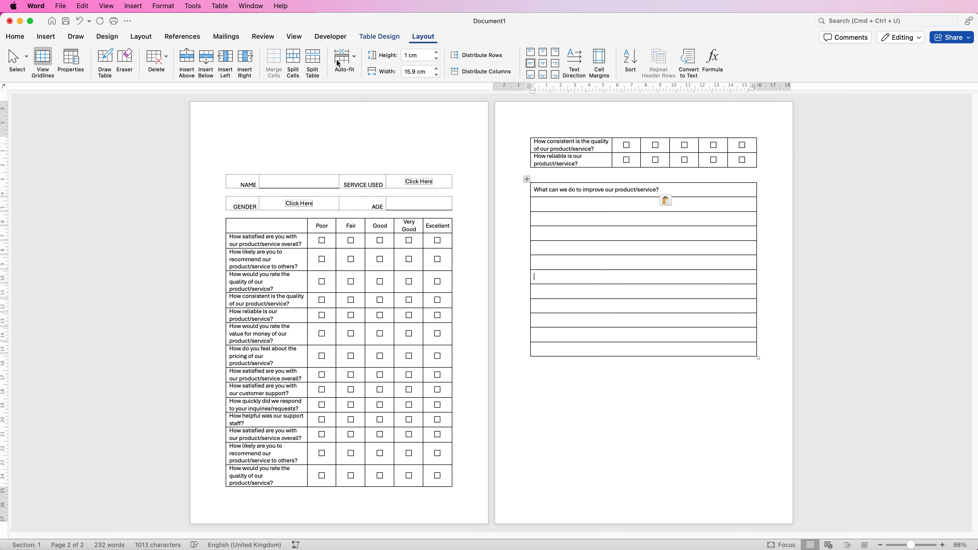
left_click(312, 62)
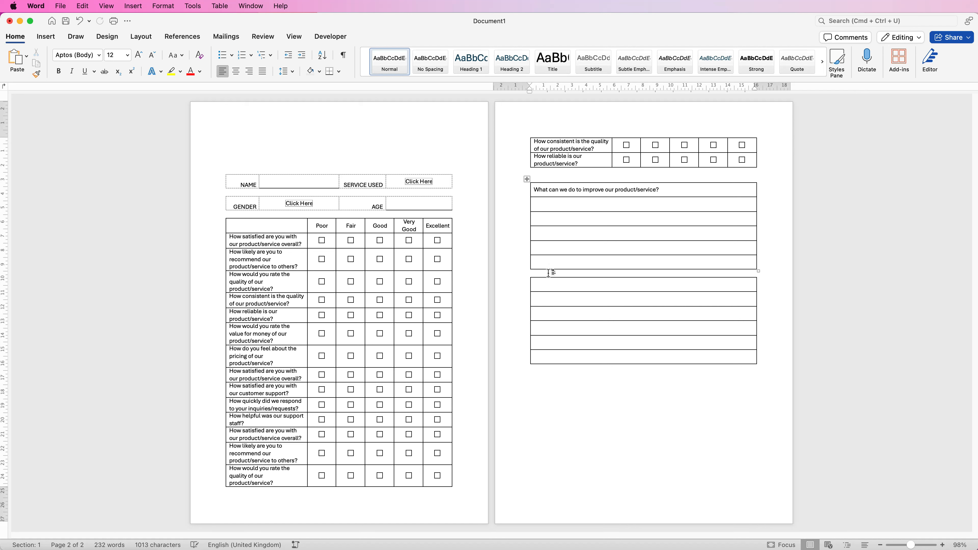
key("Return")
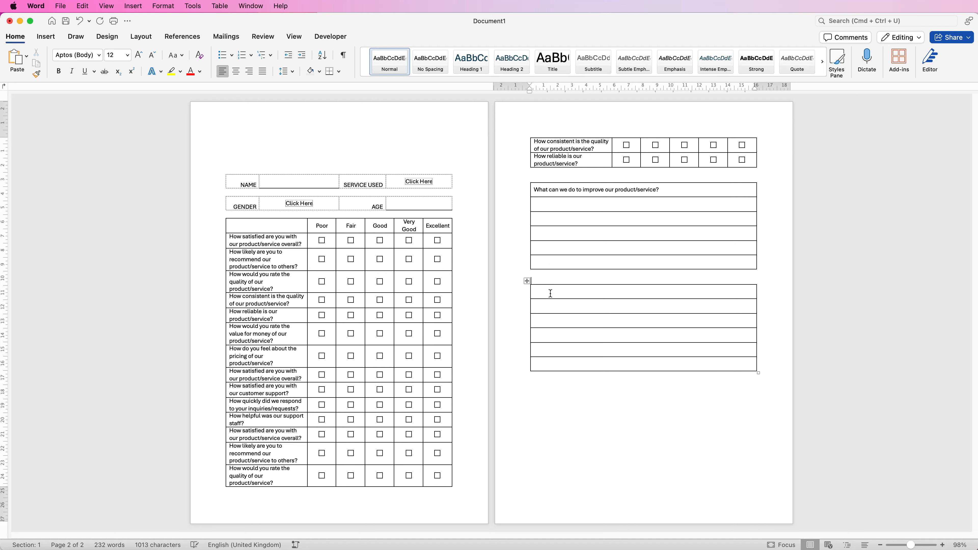
left_click(551, 294)
type("What can we do to improve our product/service?")
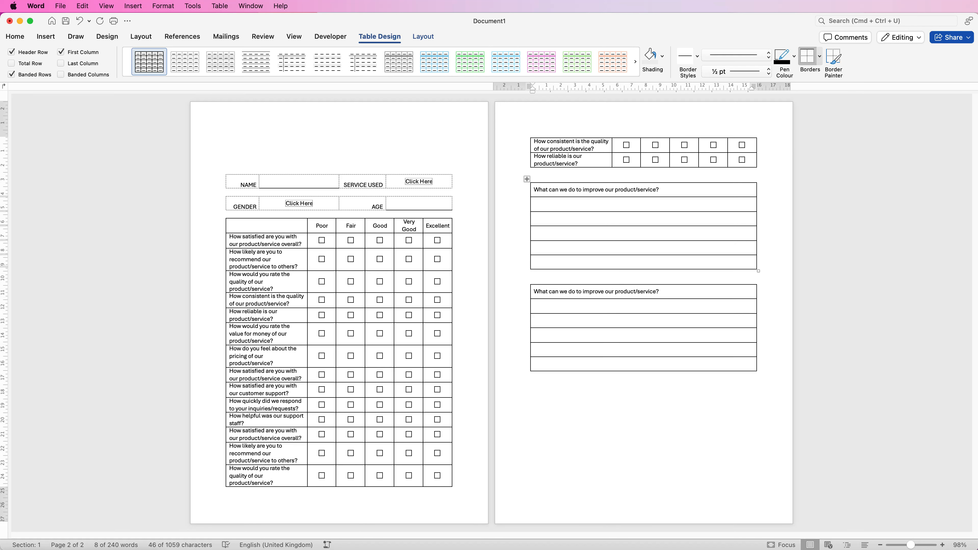
- Remove the top, left and right borders from the question row of the first comments table
left_click_drag(660, 190, 532, 190)
left_click(660, 189)
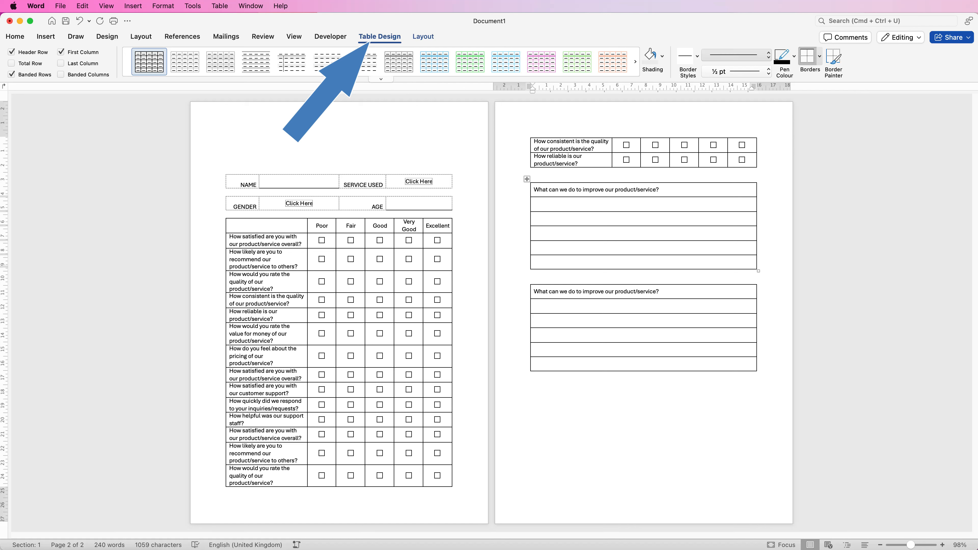
left_click(819, 56)
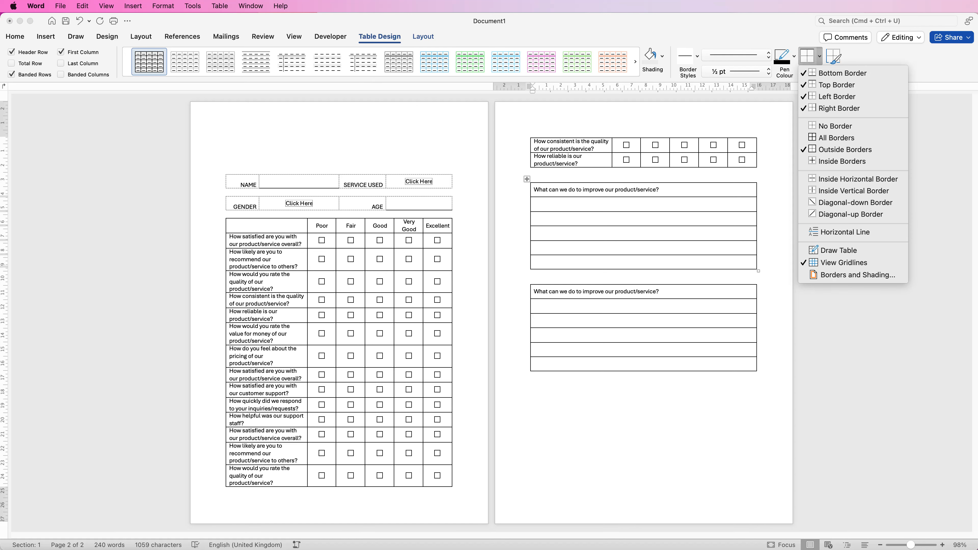
left_click(840, 73)
left_click(820, 56)
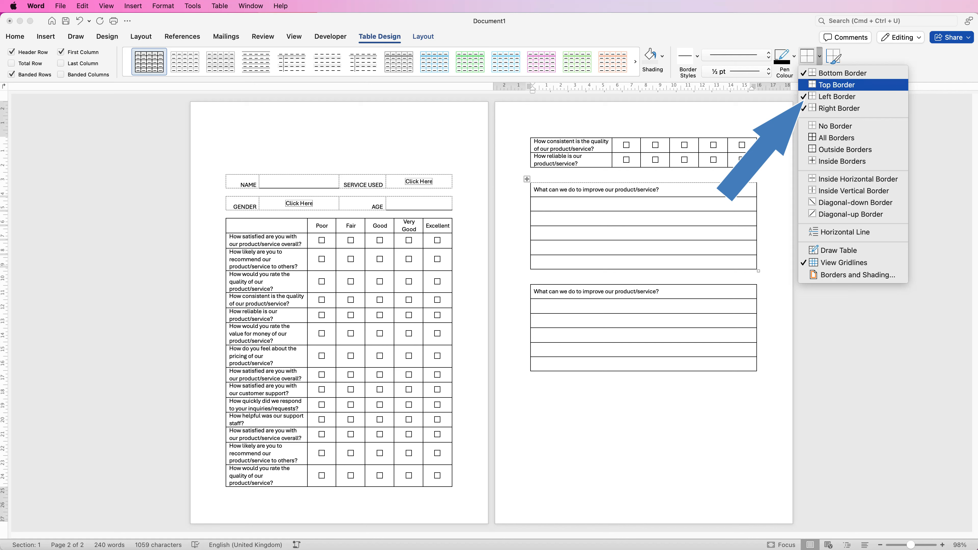
left_click(837, 96)
left_click(820, 56)
left_click(839, 108)
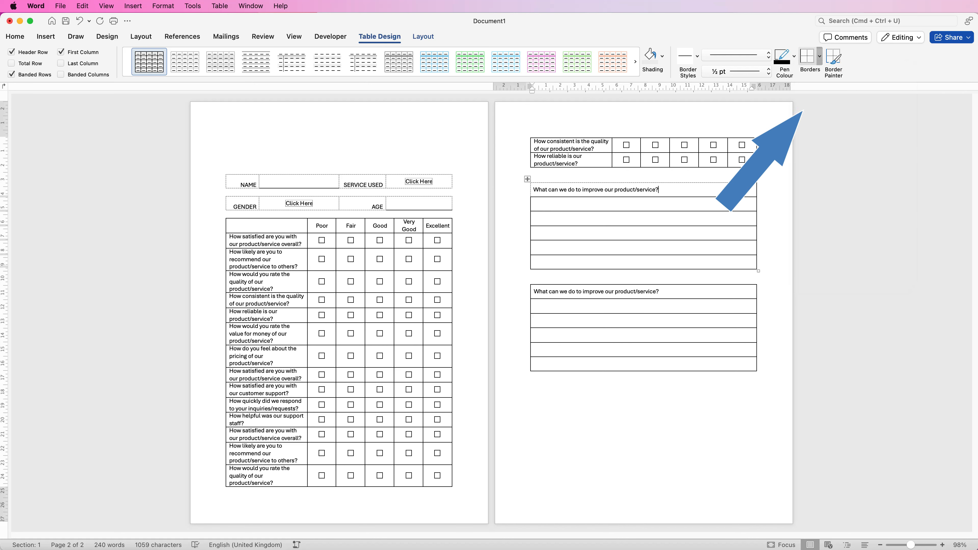
- Remove the top, left and right borders from the question row of the second comments table
left_click(660, 291)
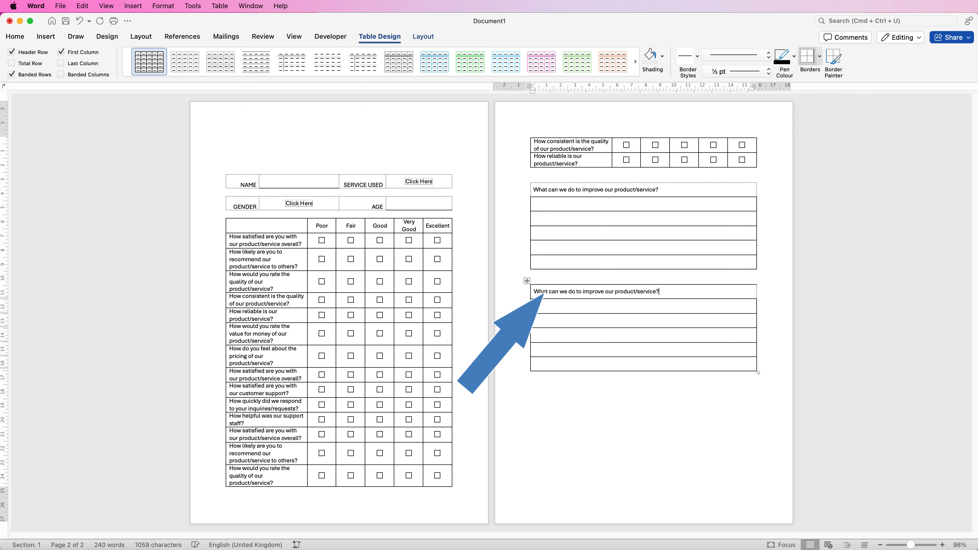
left_click(820, 56)
left_click(844, 96)
left_click(819, 56)
left_click(840, 84)
- Remove the outside borders from the five answer rows of both comments tables
left_click(660, 190)
left_click_drag(655, 204, 655, 262)
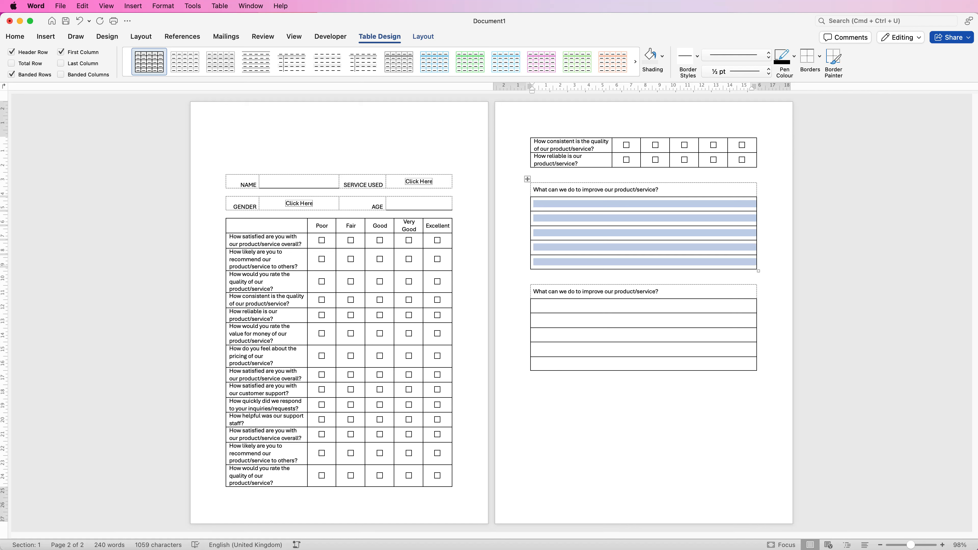
left_click(820, 56)
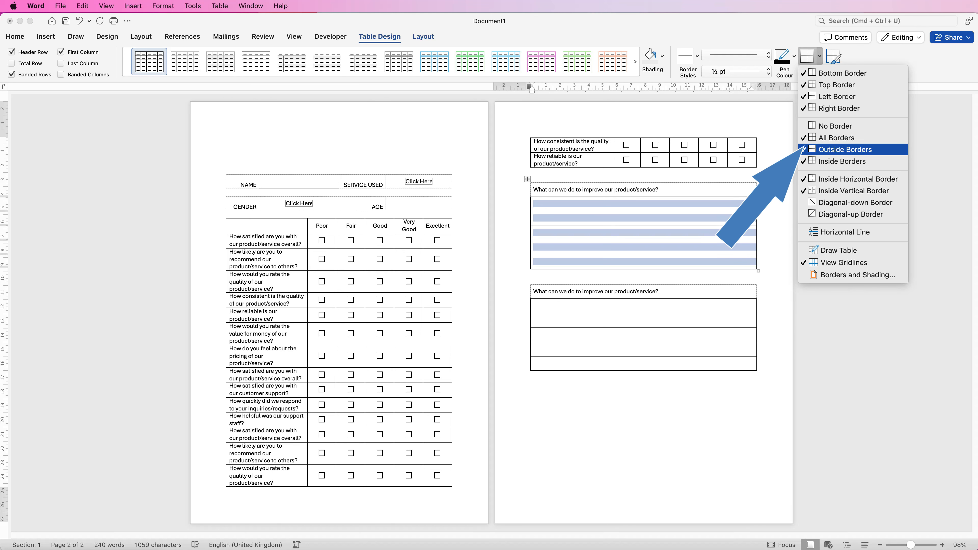
left_click(845, 149)
left_click_drag(654, 306, 654, 364)
left_click(808, 56)
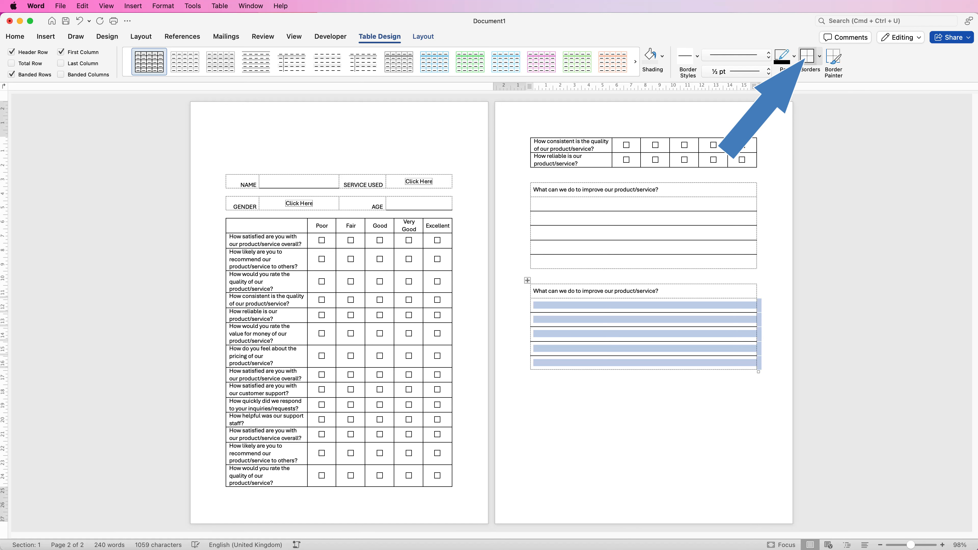
- Add a bottom border to the last row of both comments tables and hide the table gridlines
left_click(647, 334)
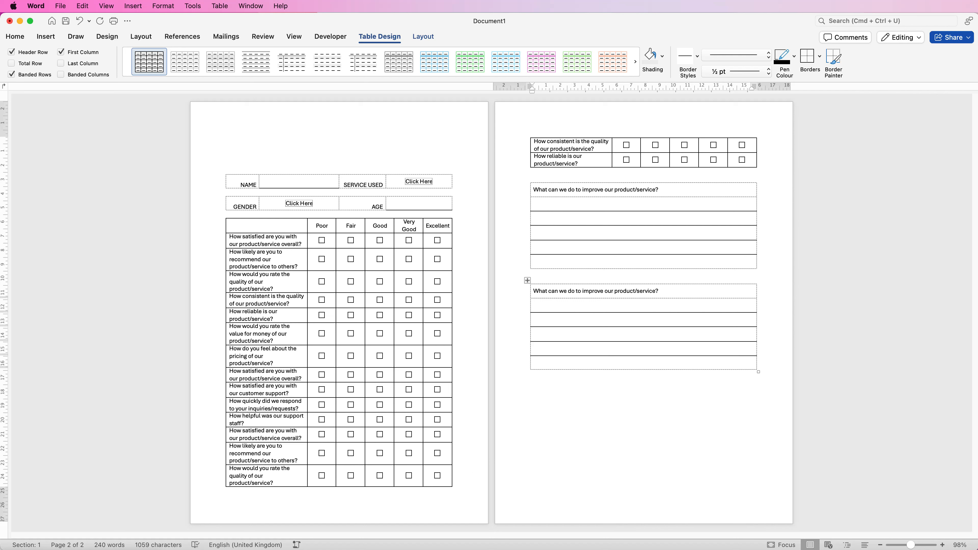
left_click(819, 55)
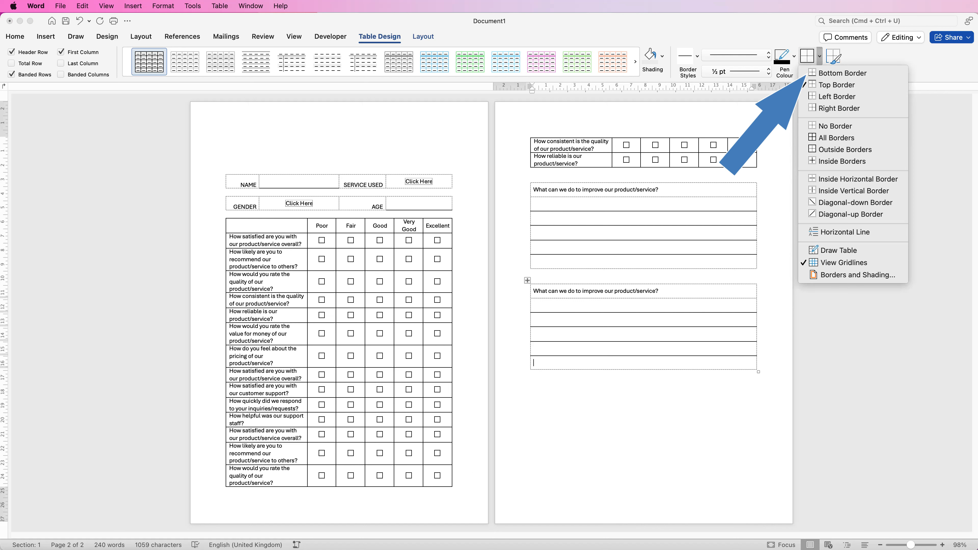
left_click(843, 73)
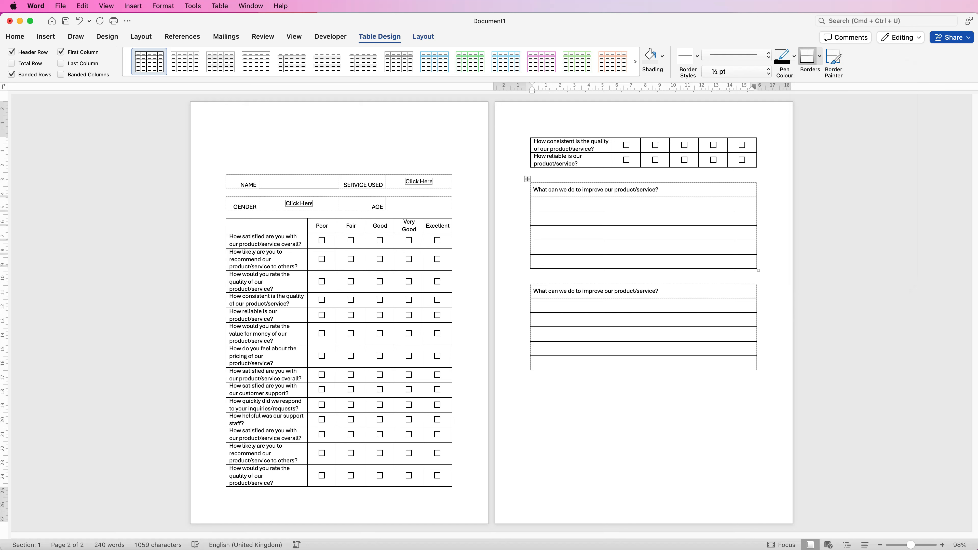
left_click(819, 56)
left_click(843, 263)
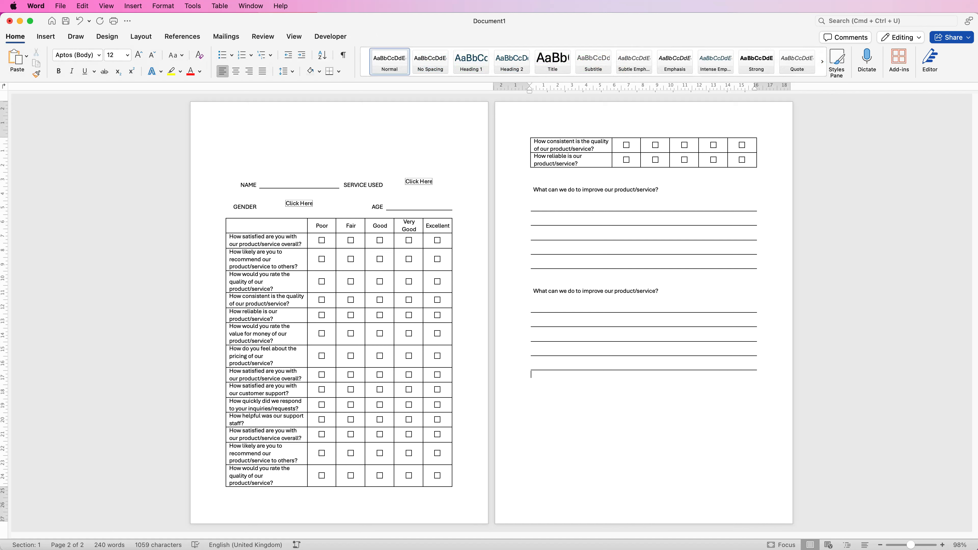
- Draw a text box about 3.5 cm high and 16.1 cm wide below the comments tables and fill it with the "Video provides a powerful way" paragraph
left_click(46, 37)
left_click(581, 62)
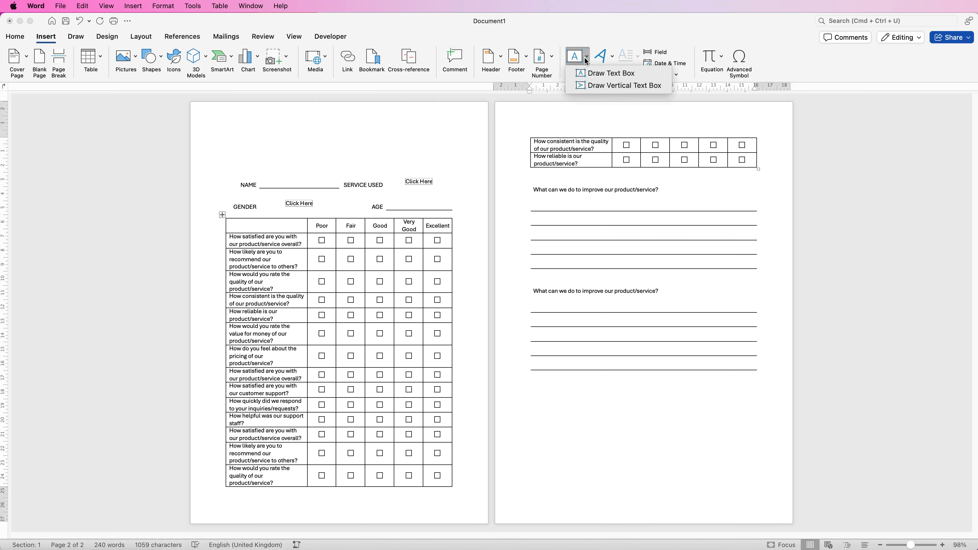
left_click(585, 70)
mouse_move(531, 404)
left_mouse_down()
mouse_move(727, 460)
mouse_move(761, 455)
left_mouse_up()
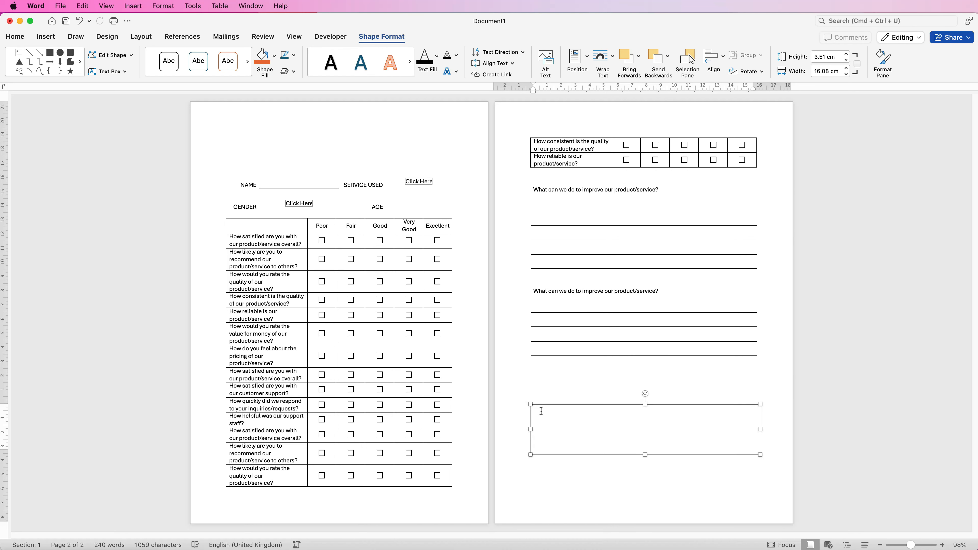
type("Video provides a powerful way to help you prove your point. When you click Online Video, you can paste in the embed code for the video you want to add. You can also type a keyword to search online for the video that best fits your document. To make your document look professionally produced, Word provides header, footer, cover page and text box designs that complement each other.")
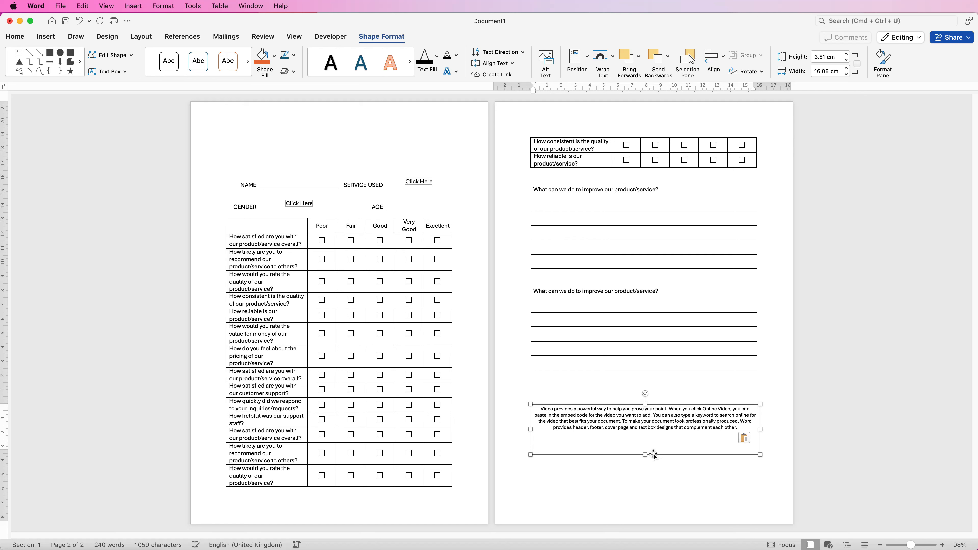
- Reduce the text box's height to about 2.5 cm and move it down to the foot of page 2
left_click_drag(648, 423, 647, 482)
left_click(622, 421)
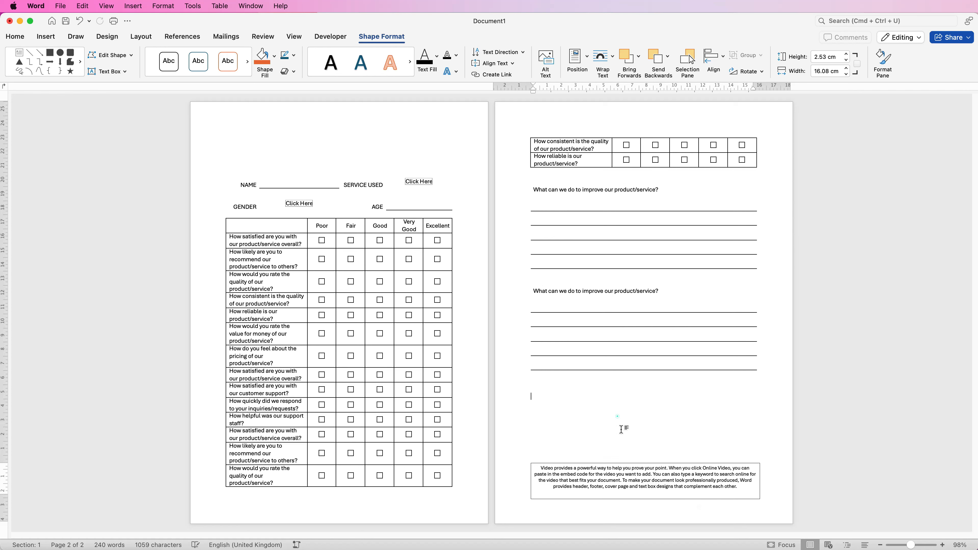
- Remove the fill and outline from the closing text box on page 2 and widen it to about 16.7 cm
left_click(574, 480)
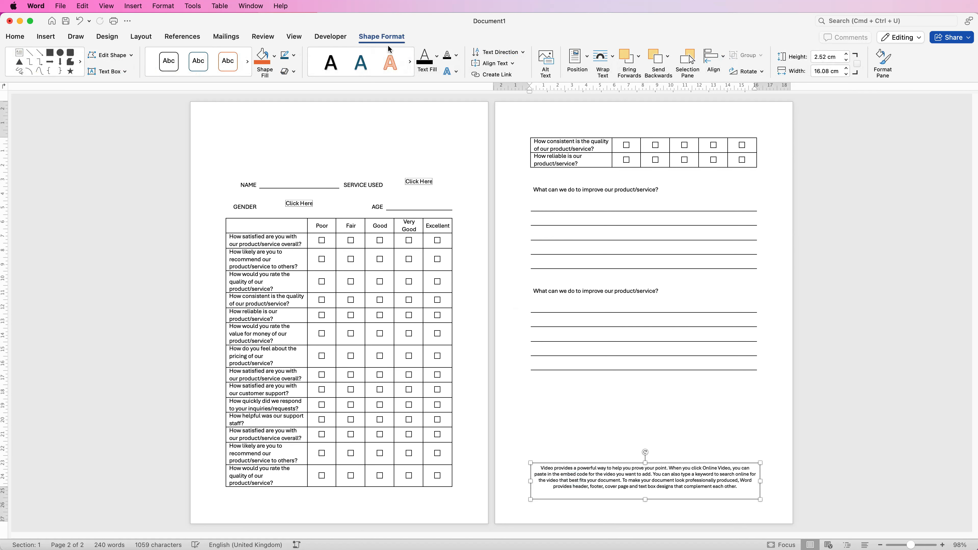
left_click(295, 58)
left_click(289, 71)
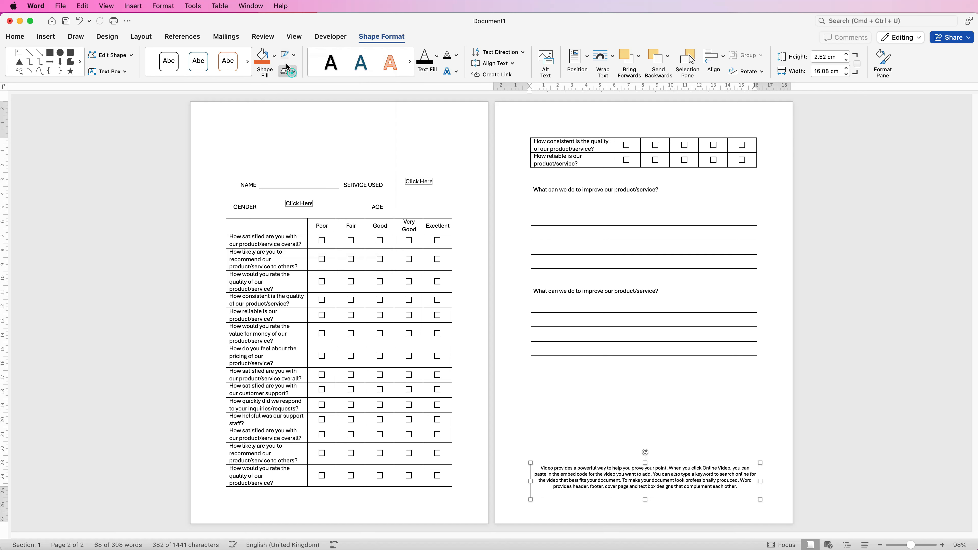
left_click(275, 59)
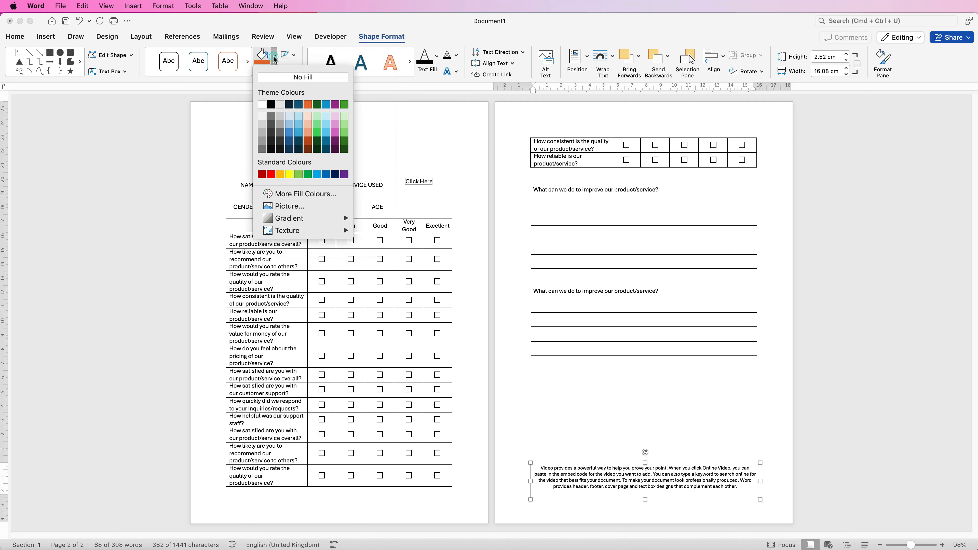
left_click(275, 78)
left_click_drag(589, 479, 526, 482)
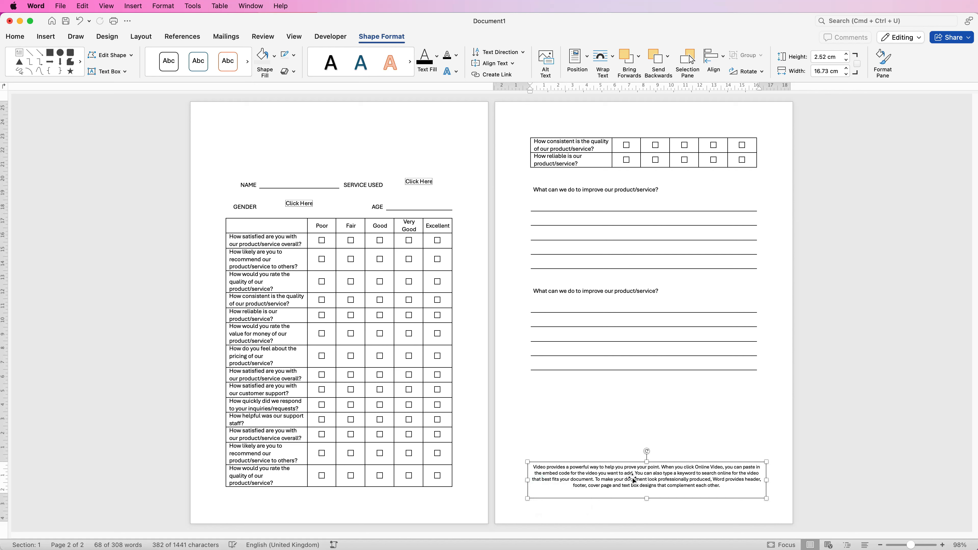
- Insert the Purple Pro logo from a picture file at the head of page 1 and align its artwork with the left margin
left_click(246, 120)
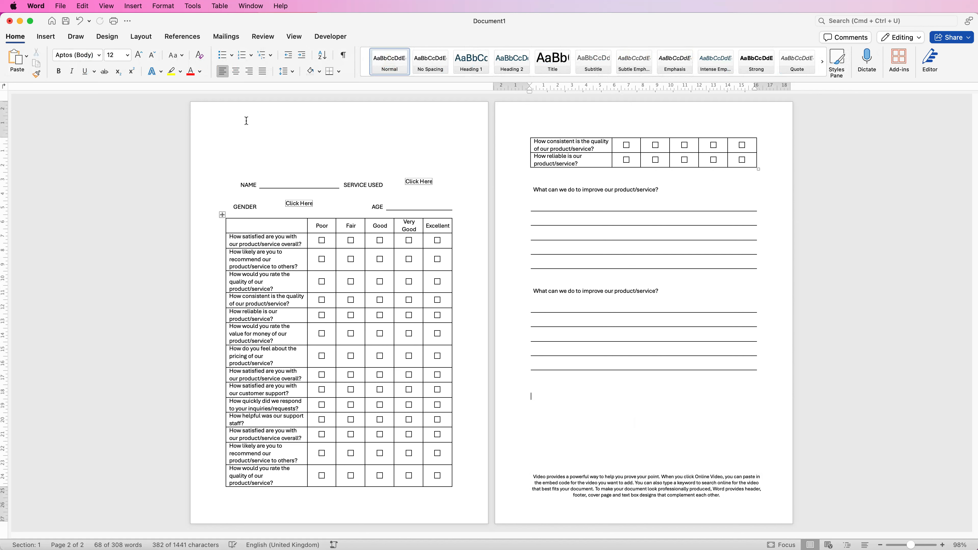
left_click(46, 36)
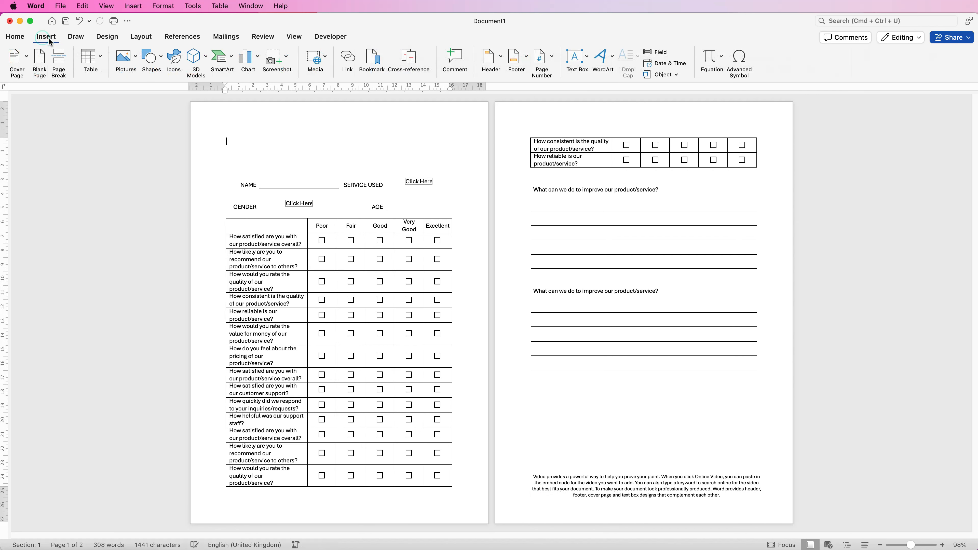
left_click(133, 59)
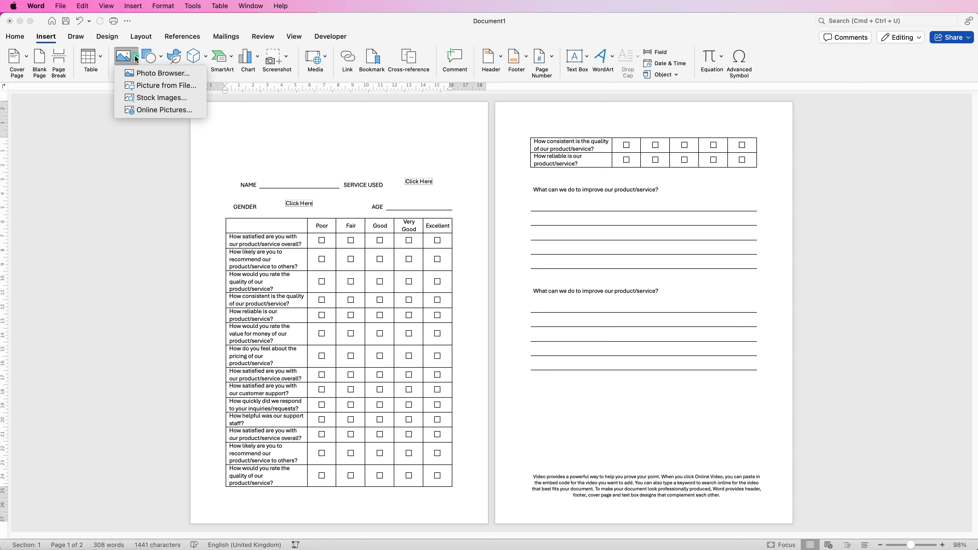
left_click(145, 86)
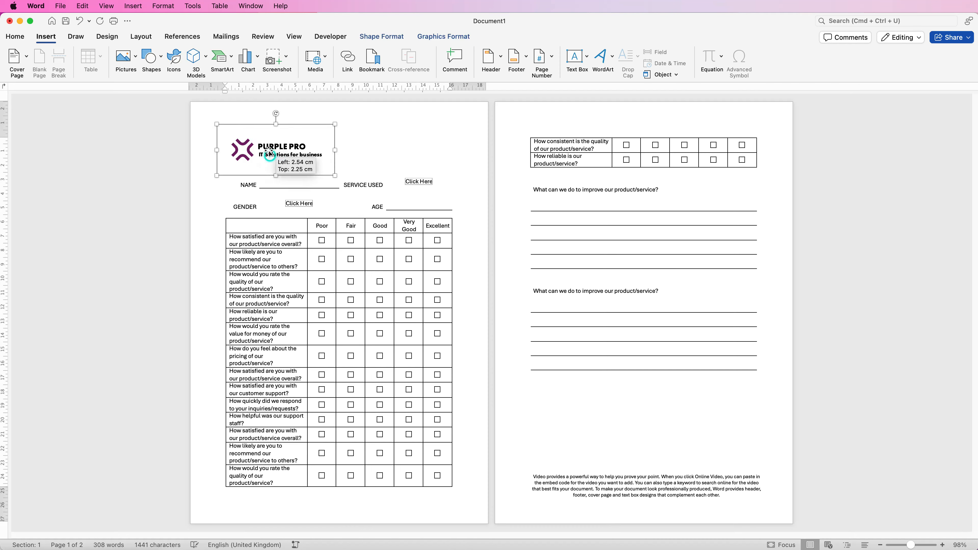
left_click_drag(270, 153, 263, 153)
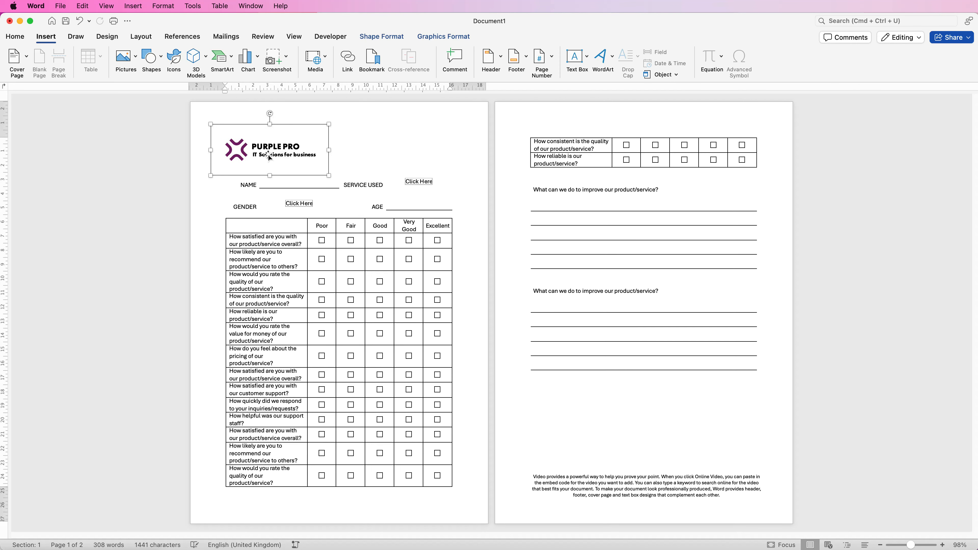
- Set the logo's text wrapping to In Front of Text and move it slightly up, clear of the NAME line
left_click(395, 37)
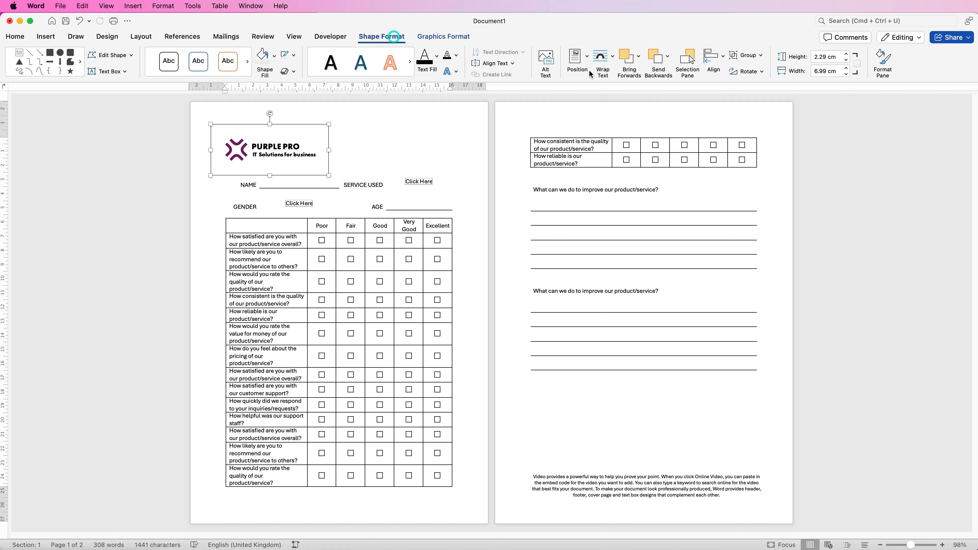
left_click(601, 56)
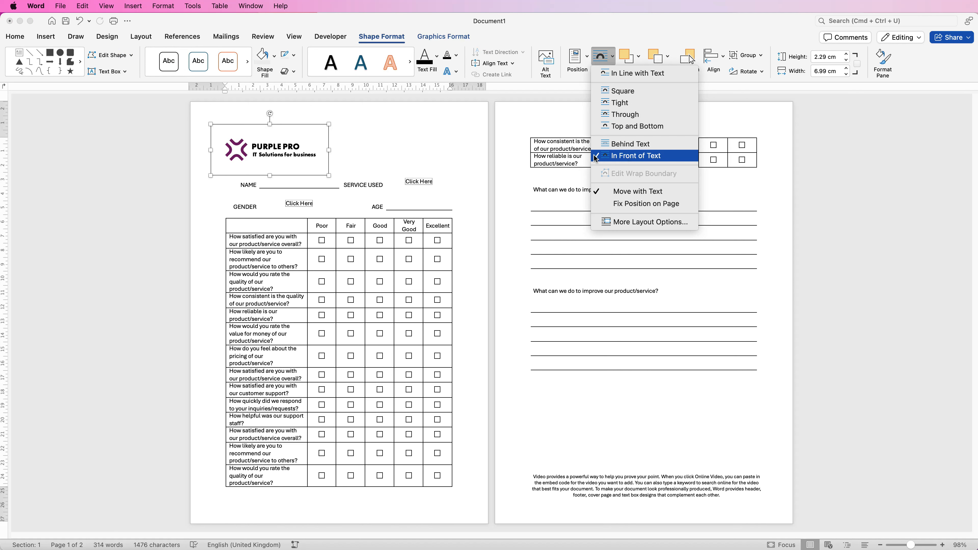
left_click(278, 148)
left_click(264, 147)
left_click(264, 146)
left_click(223, 141)
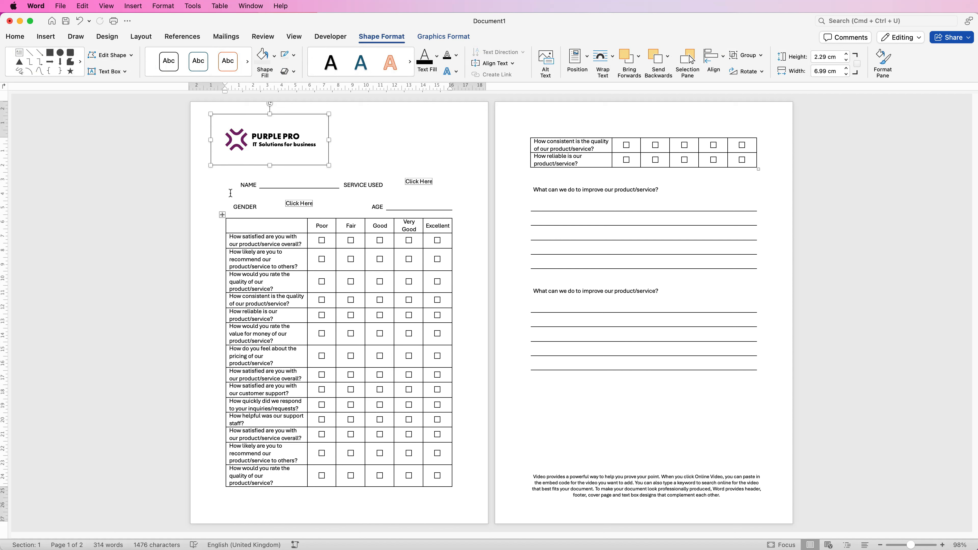
- Copy the closing text box to page 1, opposite the logo, and resize the copy to about 3.85 cm high and 6.33 cm wide
left_click(657, 491)
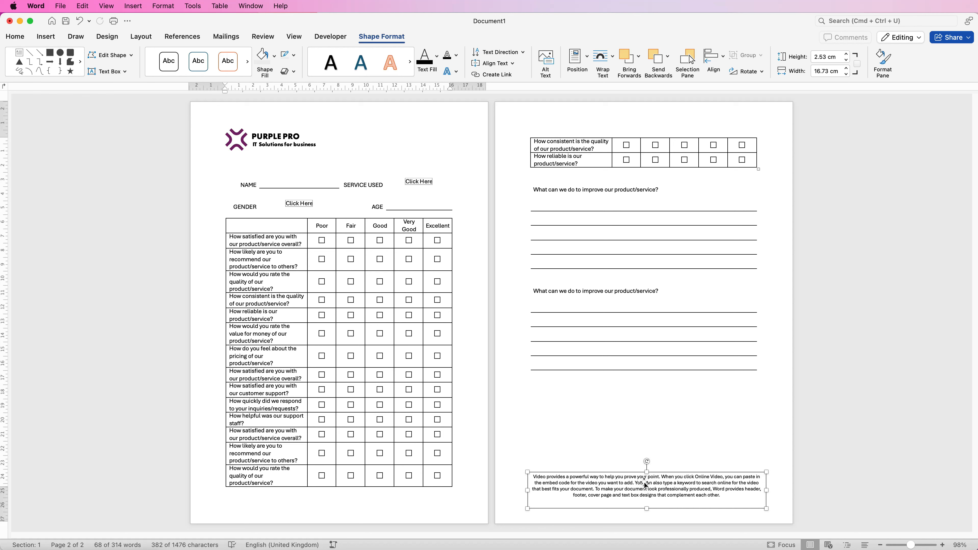
left_click_drag(639, 495, 290, 165)
left_click_drag(205, 160, 418, 148)
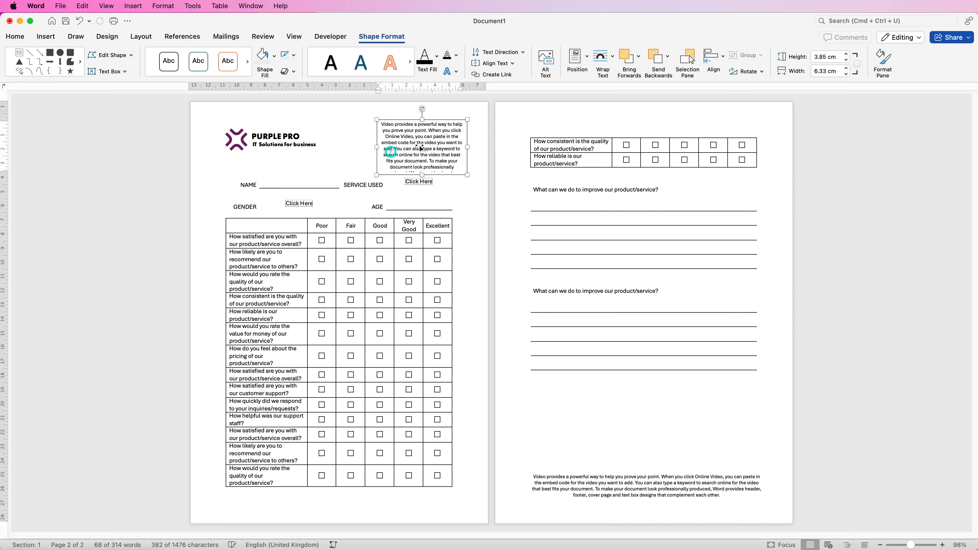
- Replace the copied box's text with "CUSTOMER SATISFACTION SURVEY" in bold purple 16 pt Helvetica, right-aligned, and reduce its height to about 2.54 cm
double_click(418, 148)
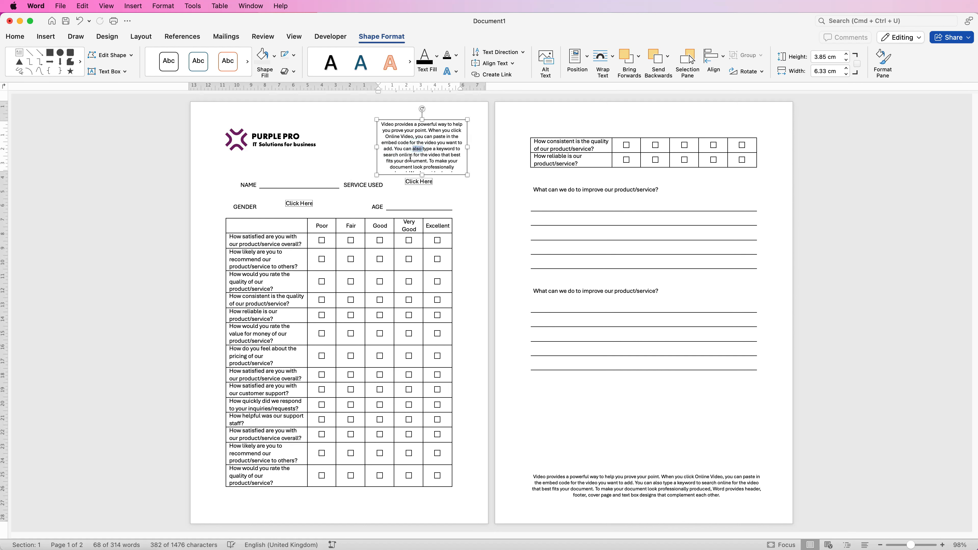
key("super+a")
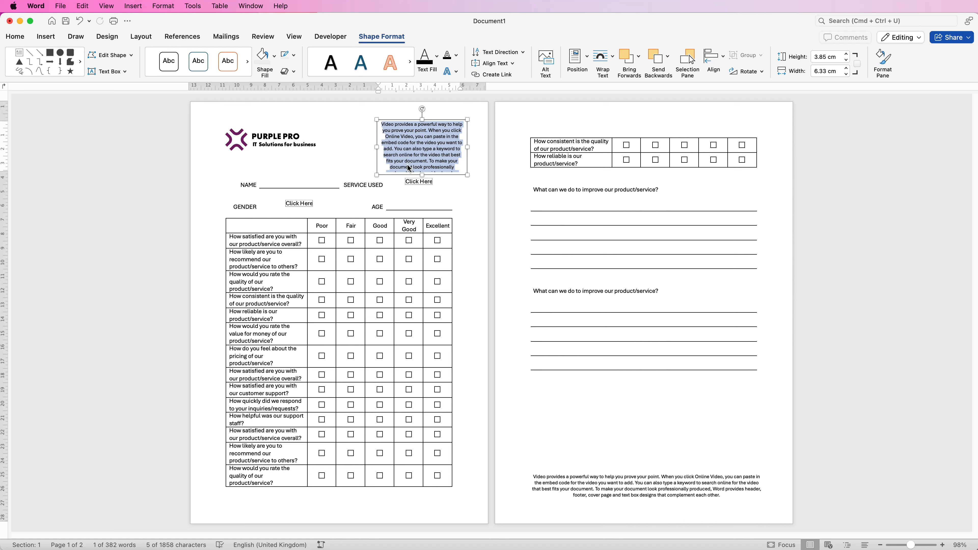
key("BackSpace")
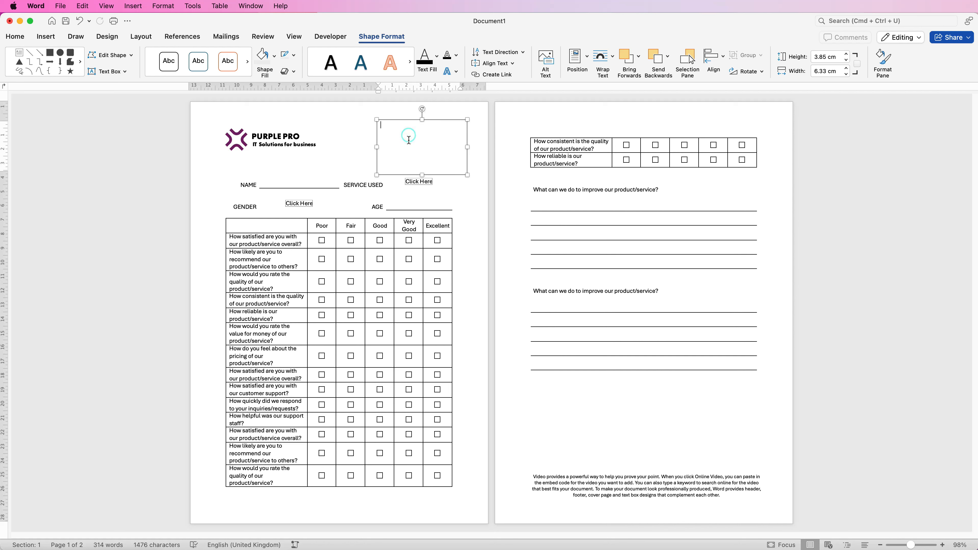
type("CUSTOMER SATISFACTION SURVEY")
left_click_drag(422, 175, 444, 164)
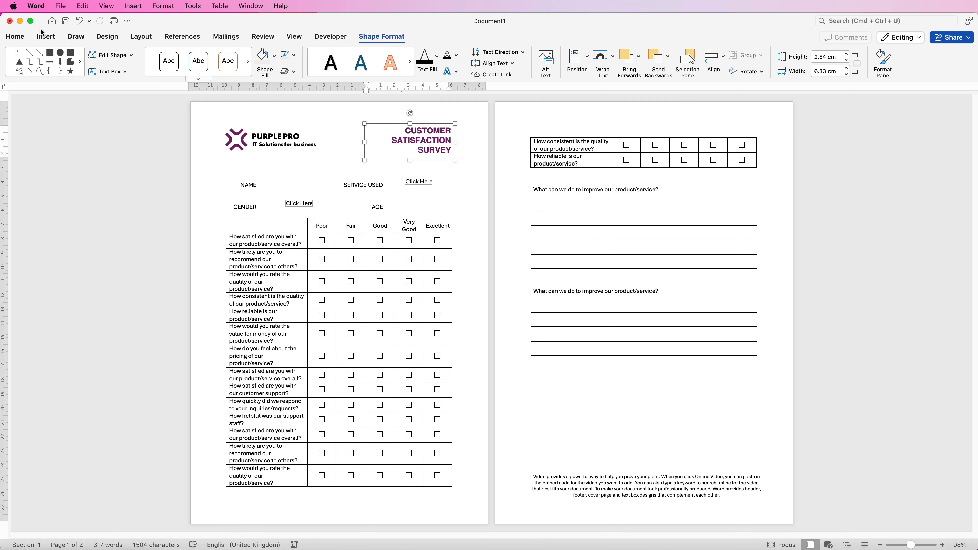
left_click(15, 36)
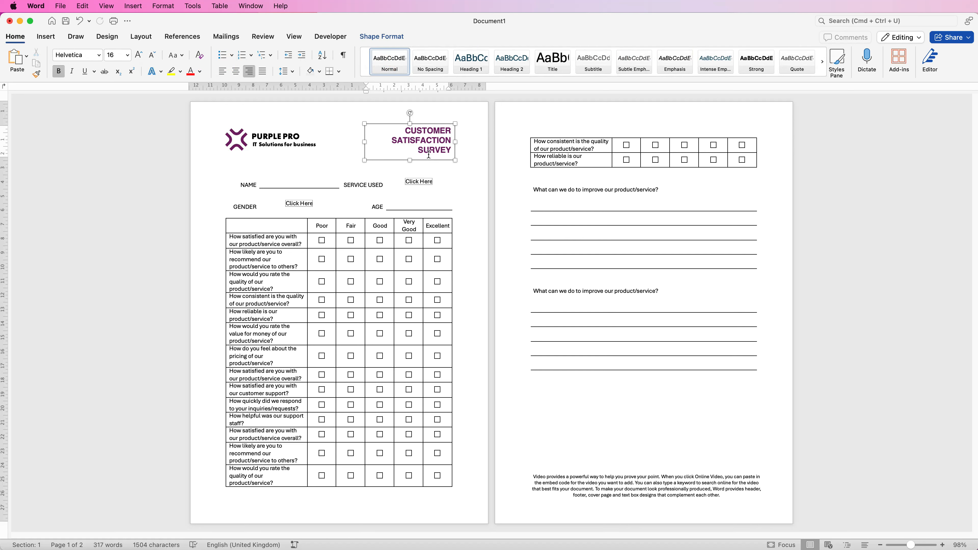
key("Escape")
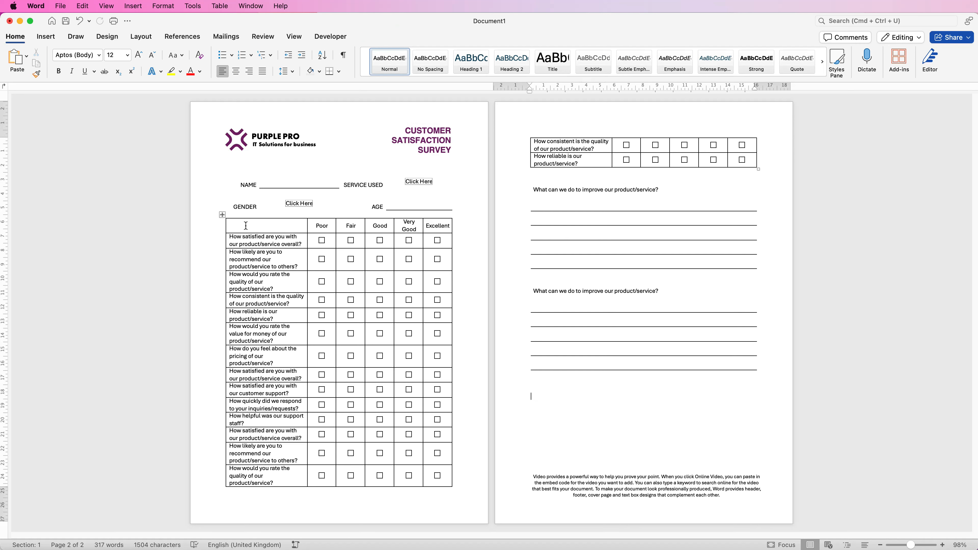
- Remove all borders from the whole rating checkbox table
left_click(222, 216)
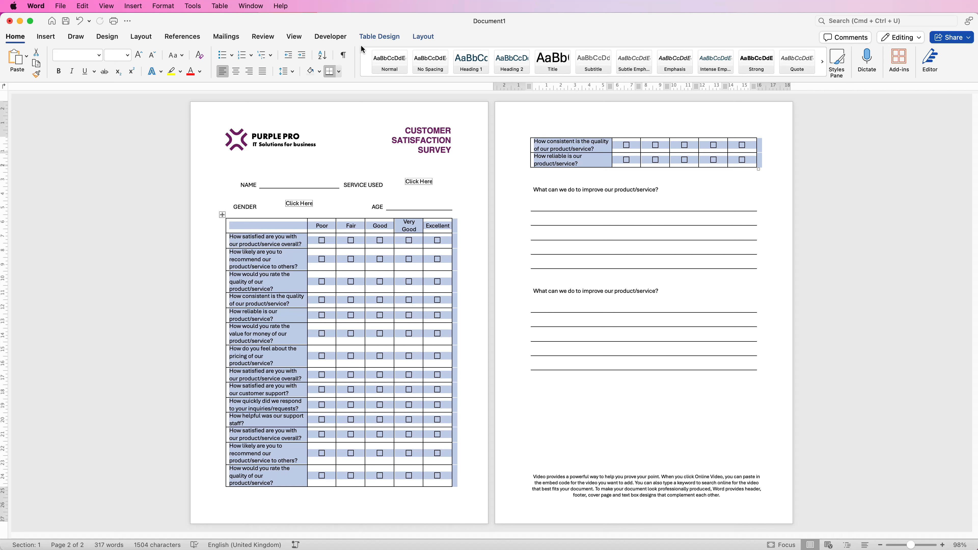
left_click(379, 36)
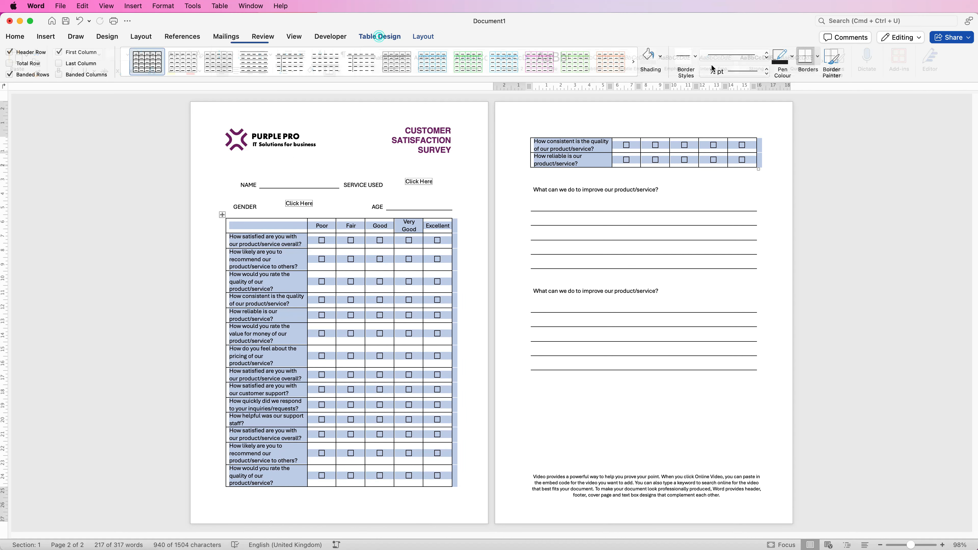
left_click(819, 55)
left_click(828, 126)
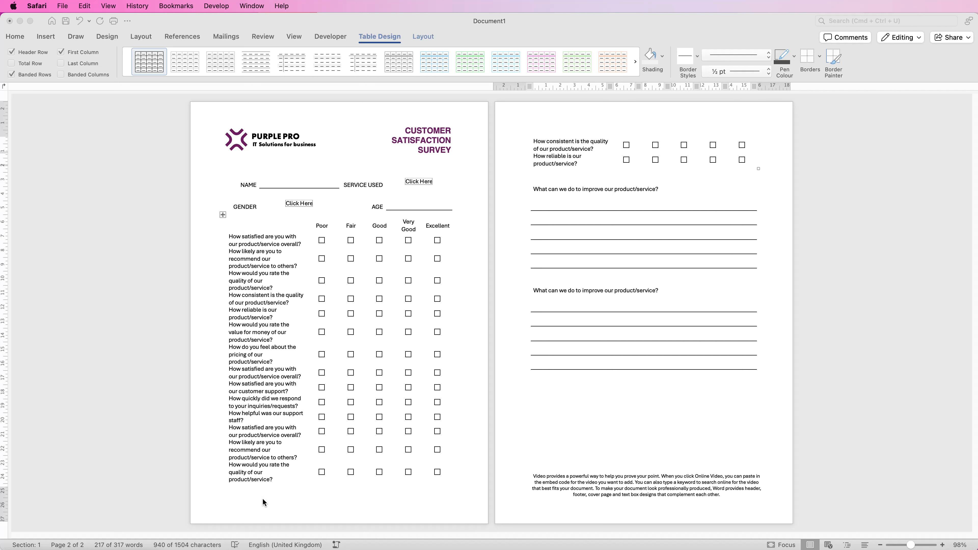
- For all cells of the rating table, turn off margins matching the whole table and set the top cell margin to 0.25 cm
left_click(223, 216)
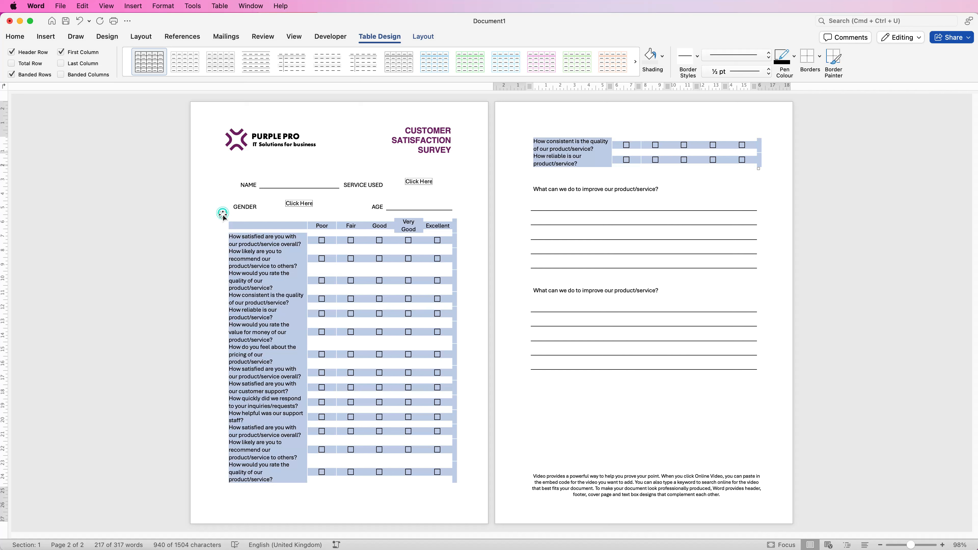
right_click(264, 245)
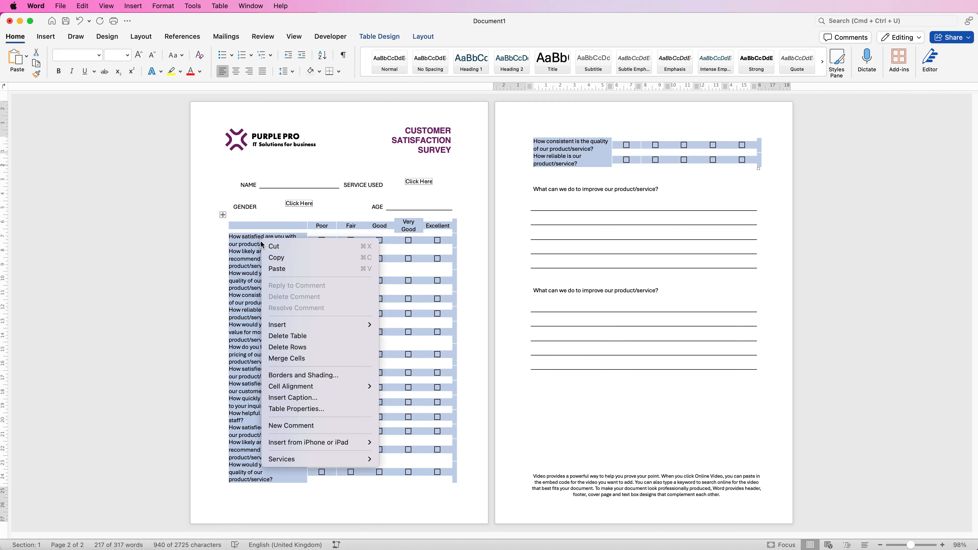
left_click(289, 409)
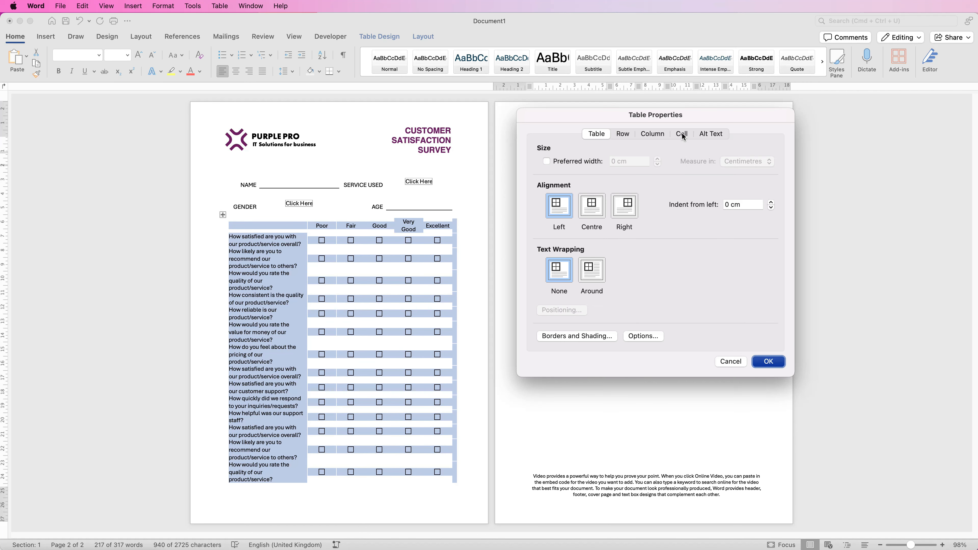
left_click(682, 133)
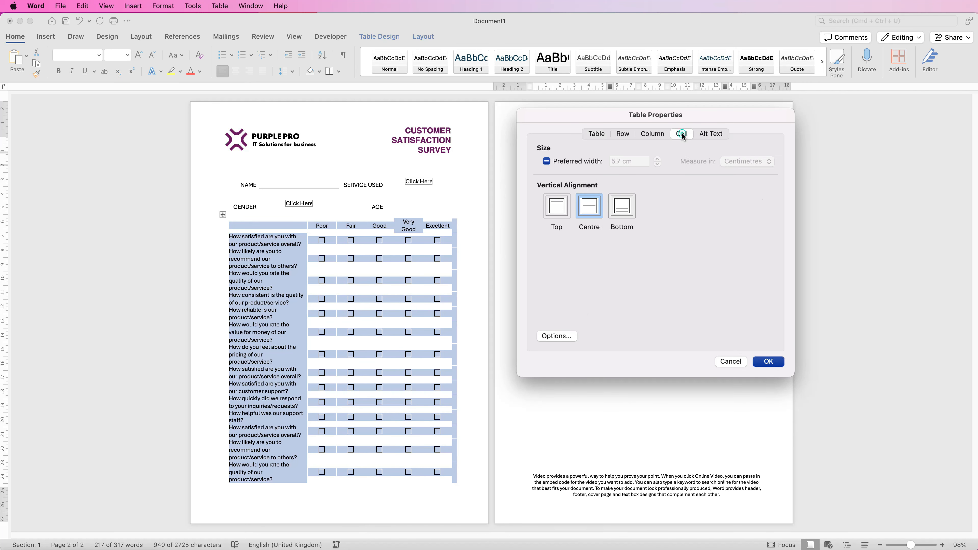
left_click(557, 337)
left_click(577, 189)
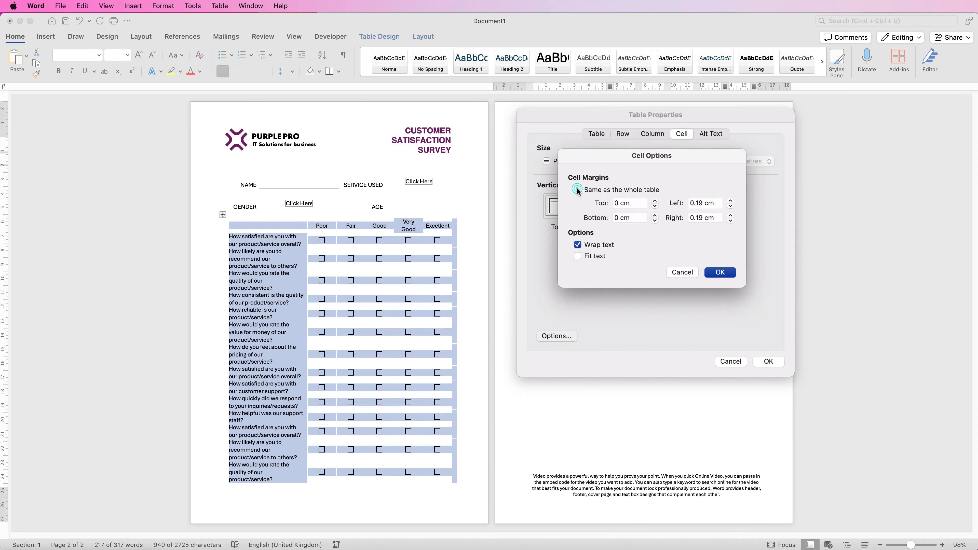
left_click(655, 201)
left_click(656, 201)
left_click(655, 201)
left_click(655, 201)
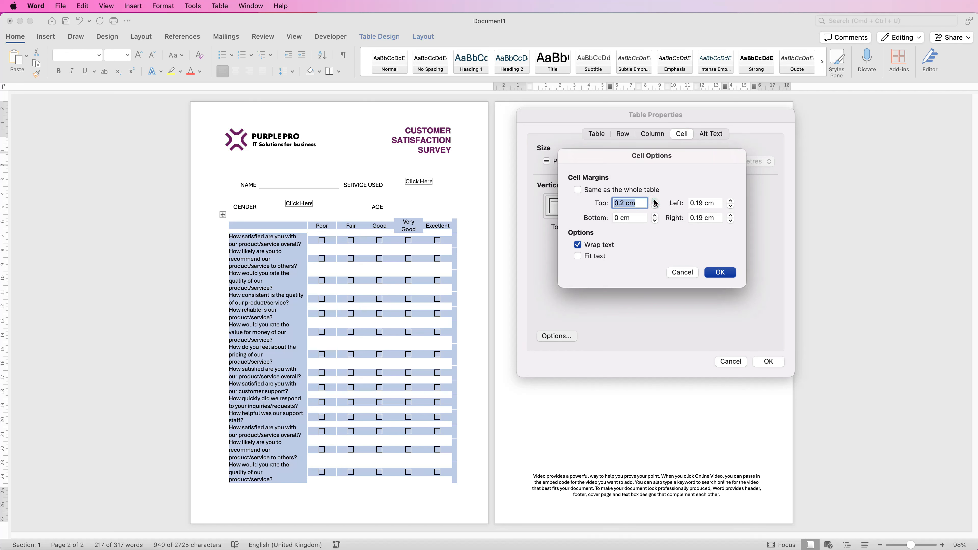
left_click(655, 201)
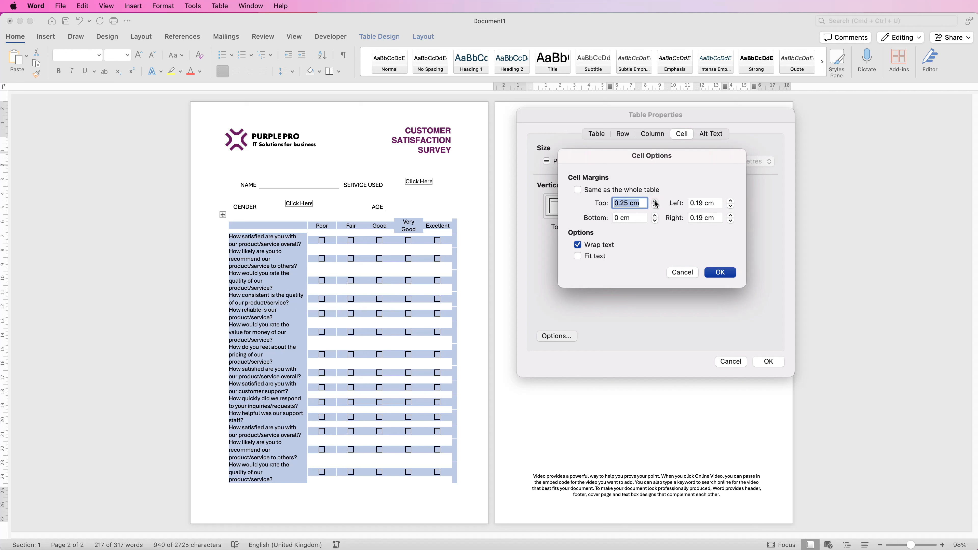
- Set the rating table's bottom cell margin to 0.25 cm and apply the table properties
left_click(655, 215)
left_click(656, 215)
left_click(655, 215)
left_click(656, 216)
left_click(655, 215)
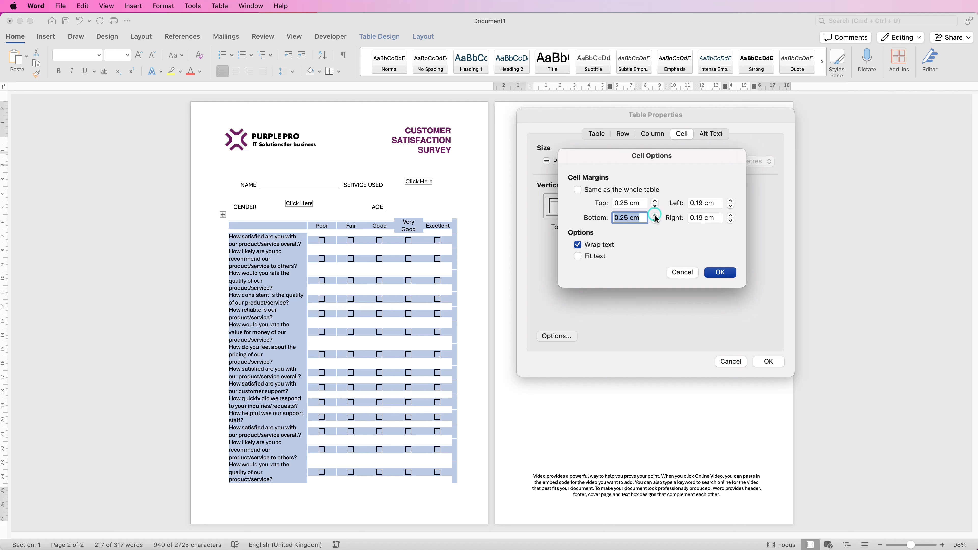
left_click(720, 272)
left_click(766, 361)
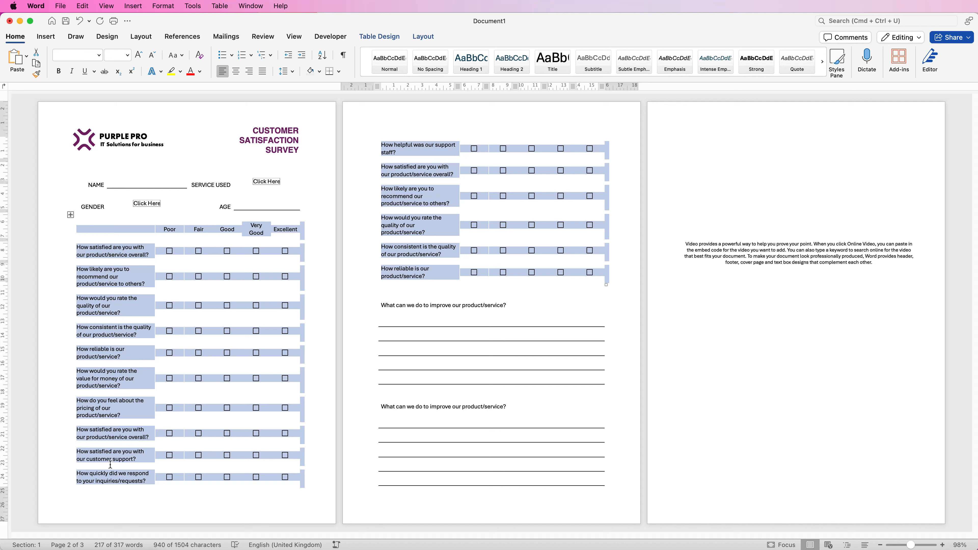
- Delete an empty line between the rating table and the first comments table on page 2
left_click(369, 255)
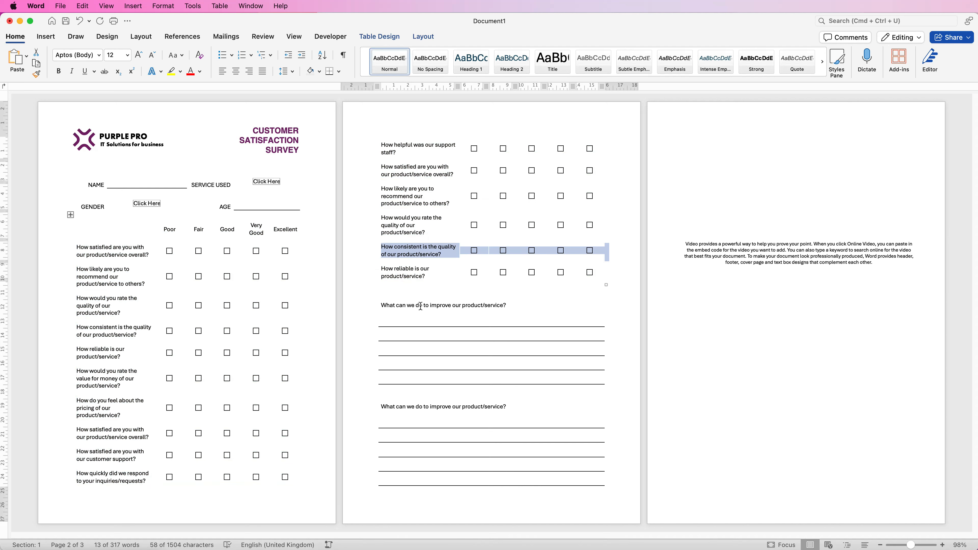
left_click(398, 294)
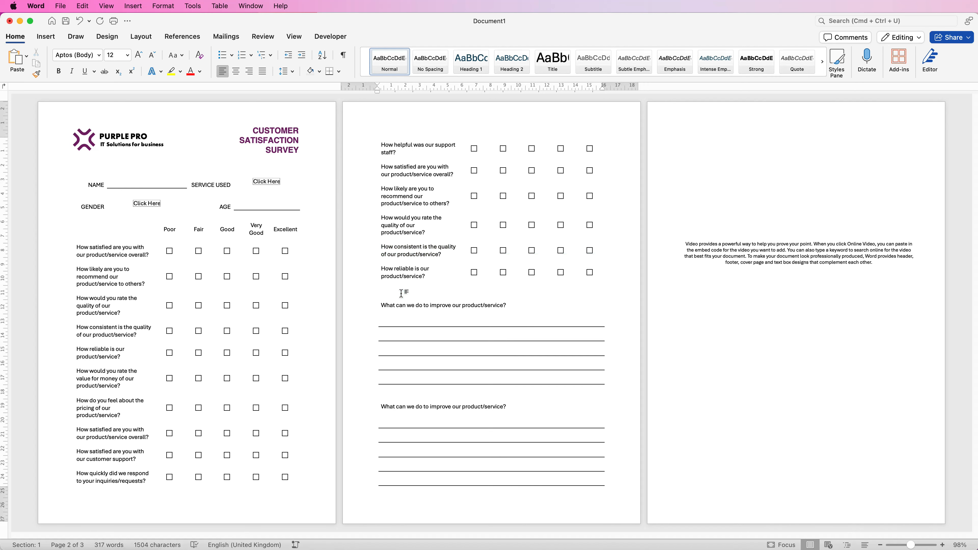
key("BackSpace")
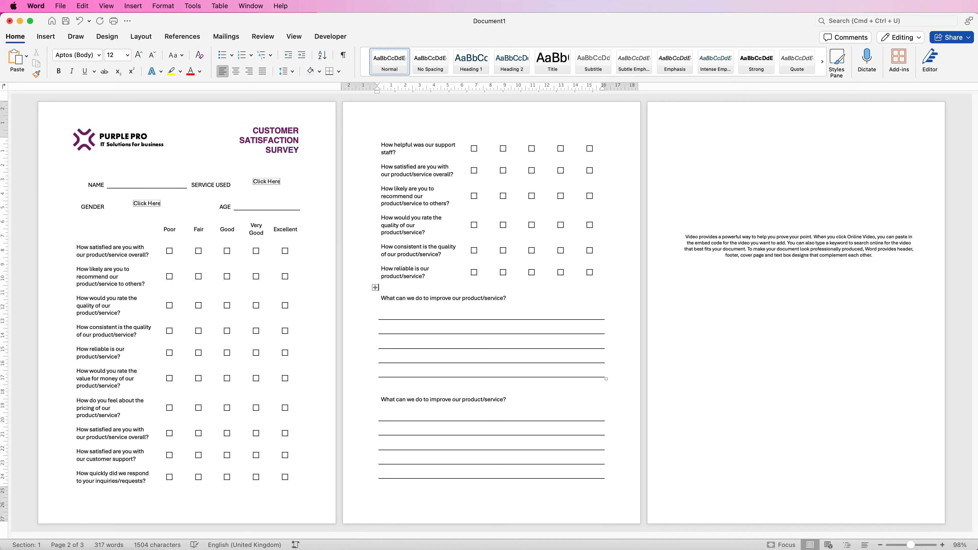
- Delete the empty line between the two comments tables and move the closing text box from page 3 to the bottom of page 2
key("BackSpace")
left_click_drag(805, 245, 496, 502)
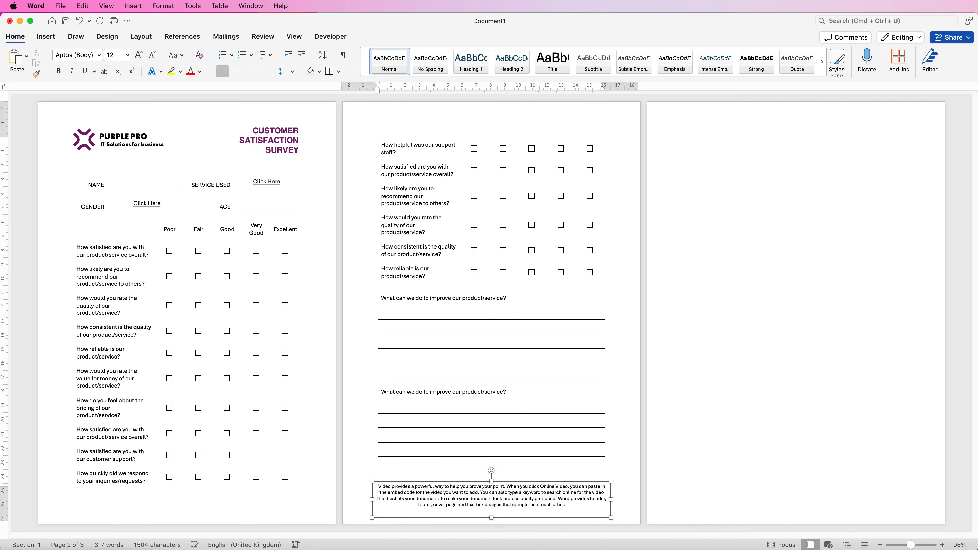
- Slightly reduce the document's bottom and top page margins using the vertical ruler
left_click(230, 433)
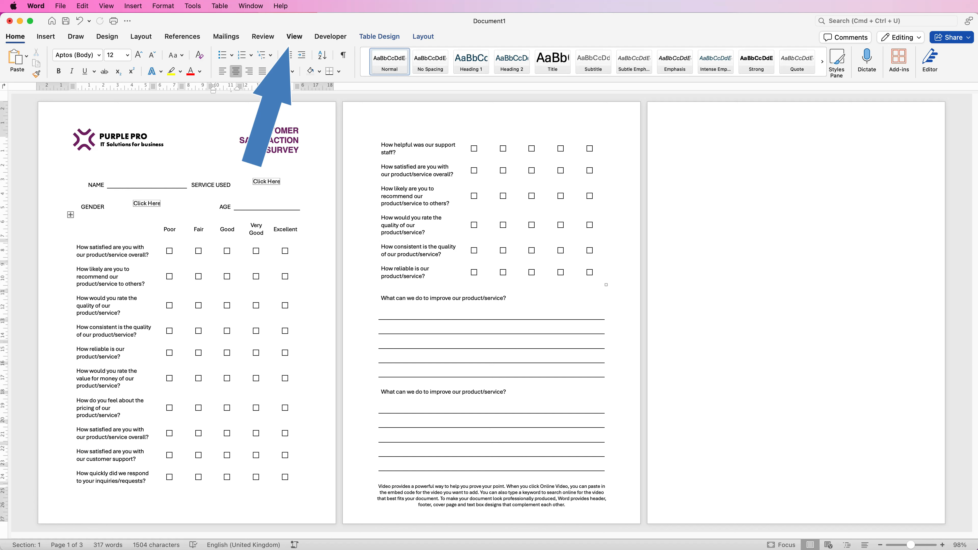
left_click(295, 37)
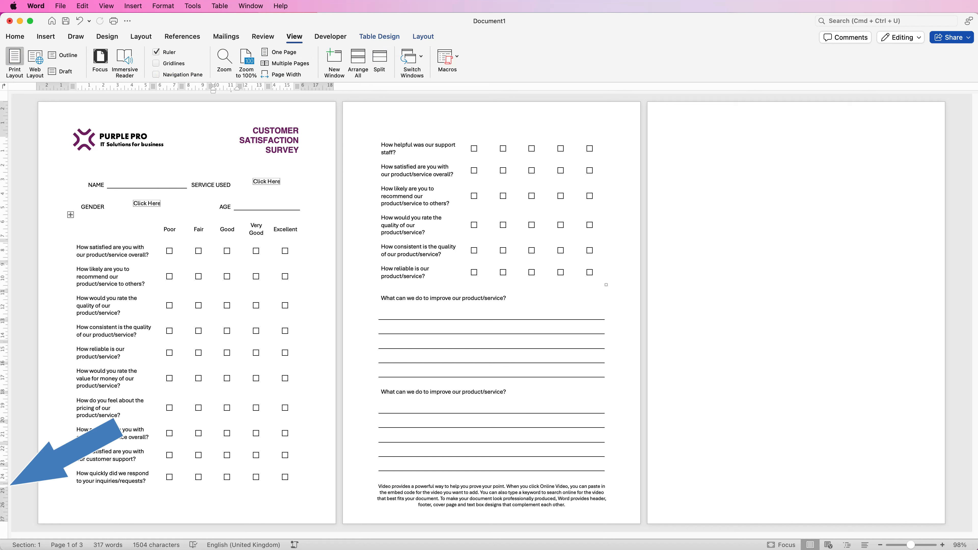
left_click_drag(3, 488, 3, 506)
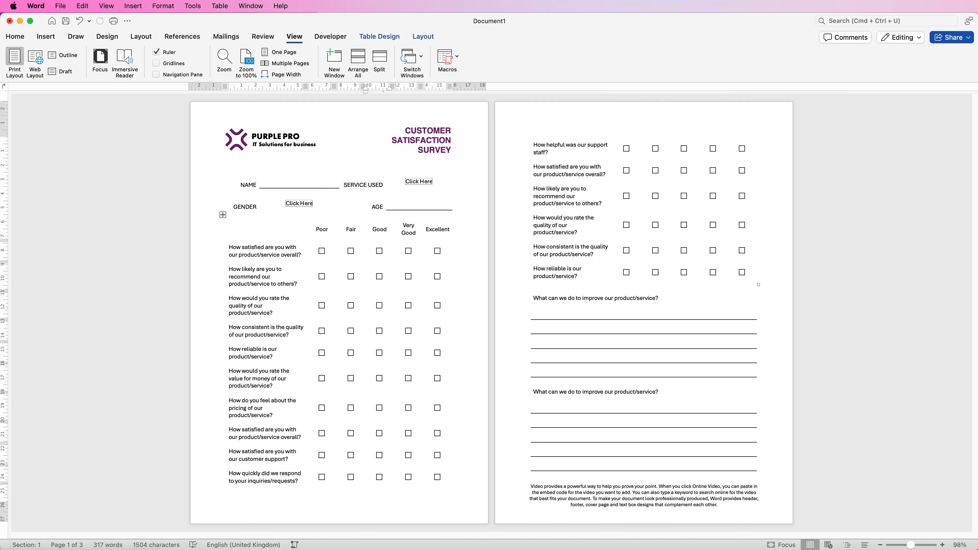
left_click_drag(3, 137, 4, 126)
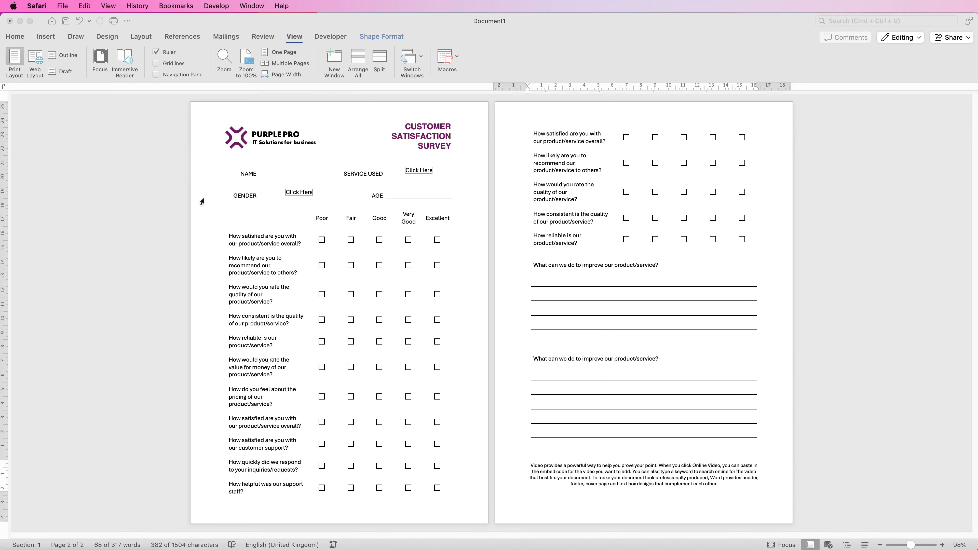
- Draw a page-wide rectangle about 21.4 cm by 3.6 cm over the respondent fields on page 1 and place it behind the text
left_click(203, 199)
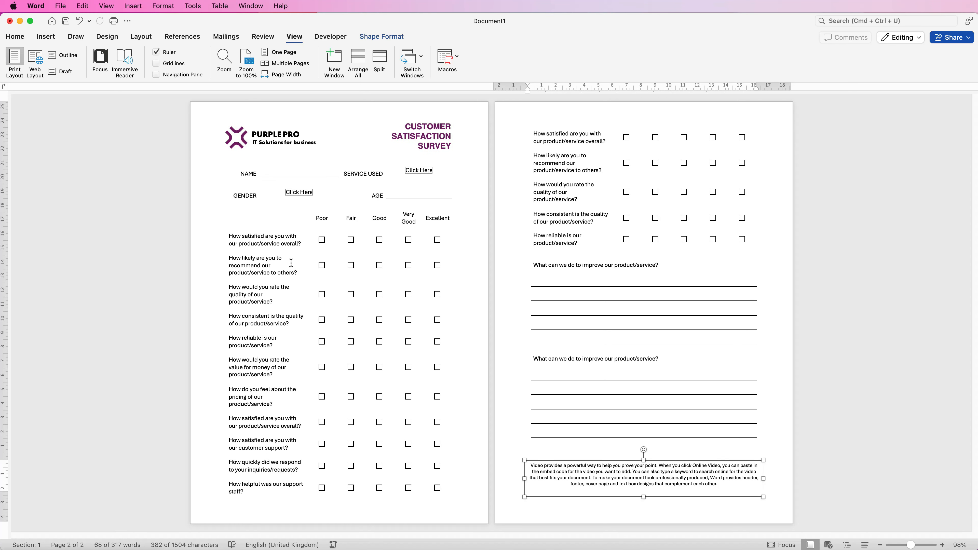
left_click(45, 37)
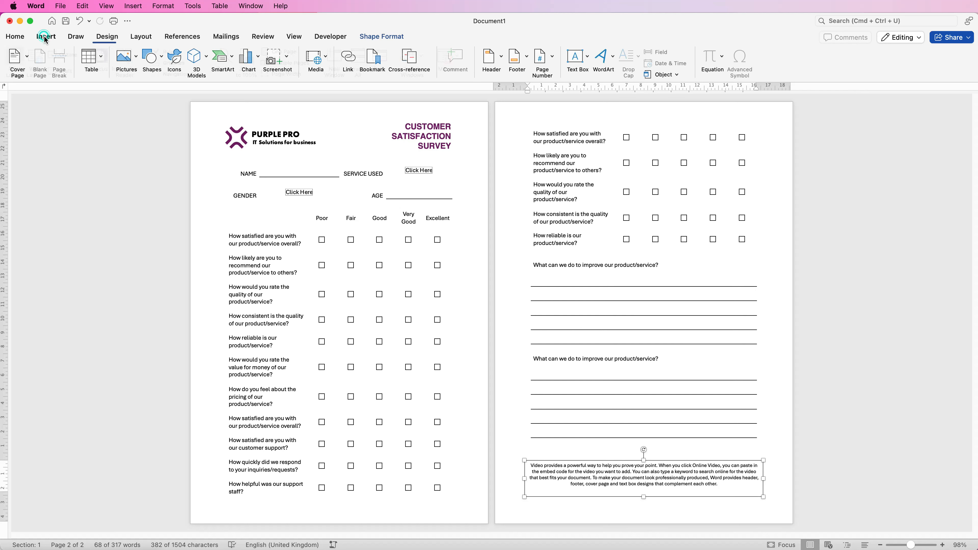
left_click(162, 59)
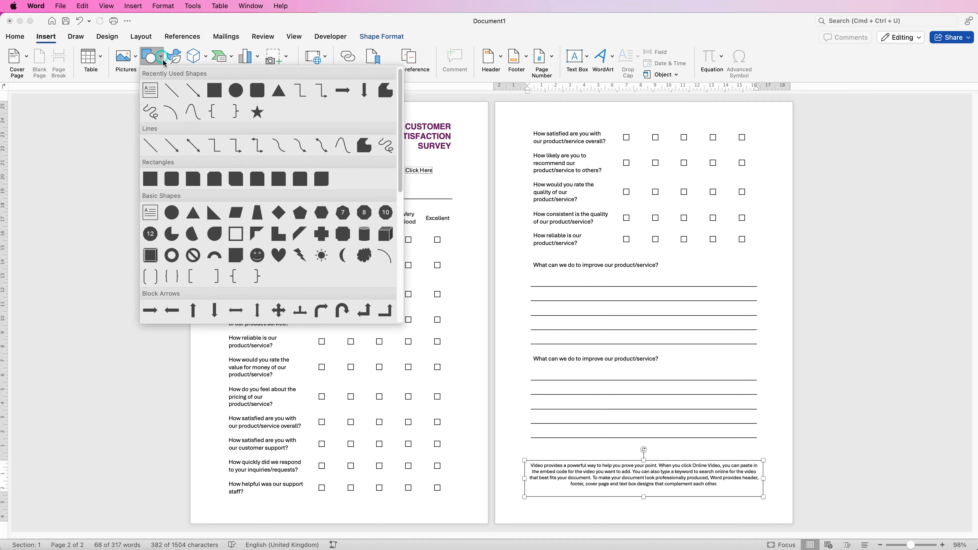
left_click(153, 184)
left_click_drag(195, 155, 487, 209)
left_click(603, 57)
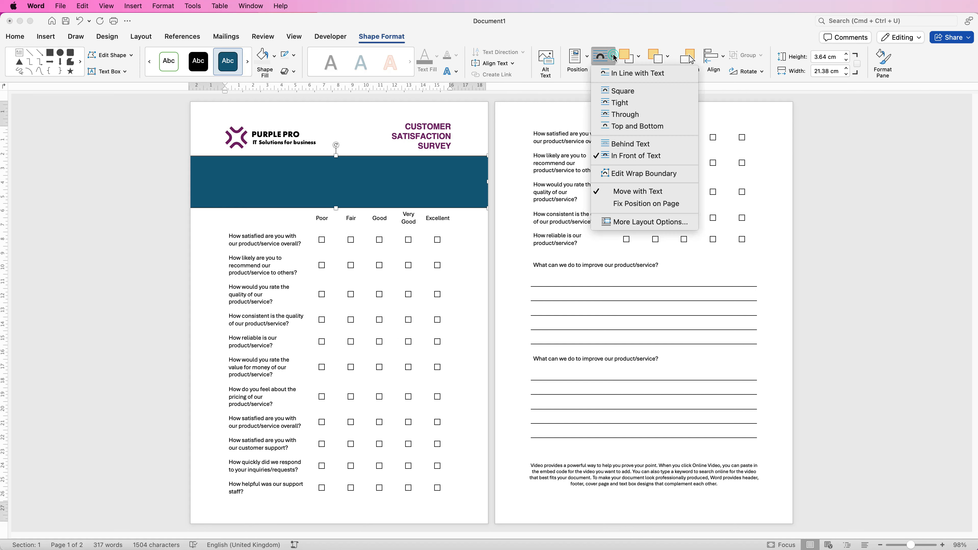
left_click(626, 144)
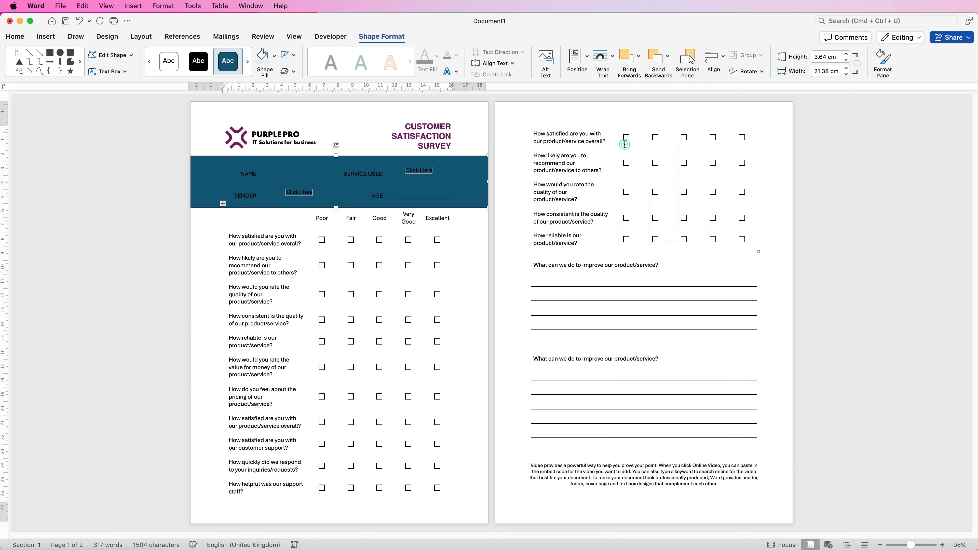
- Fill the rectangle behind the respondent fields with light grey and remove its outline
left_click(276, 62)
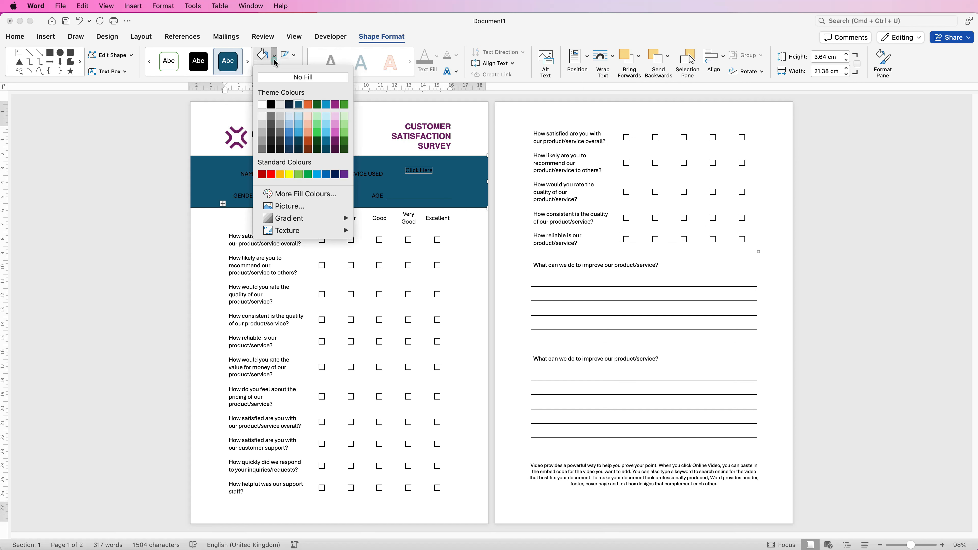
left_click(262, 125)
left_click(293, 56)
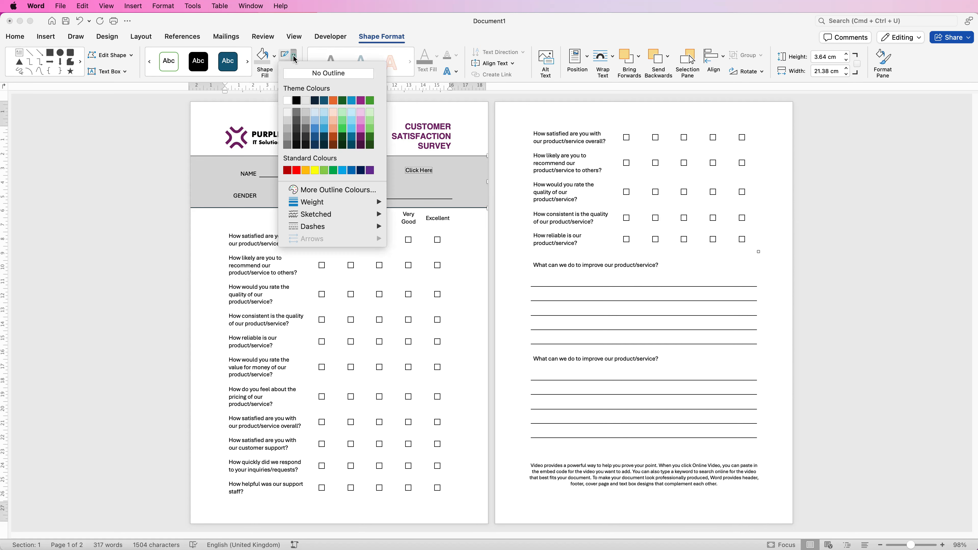
left_click(293, 74)
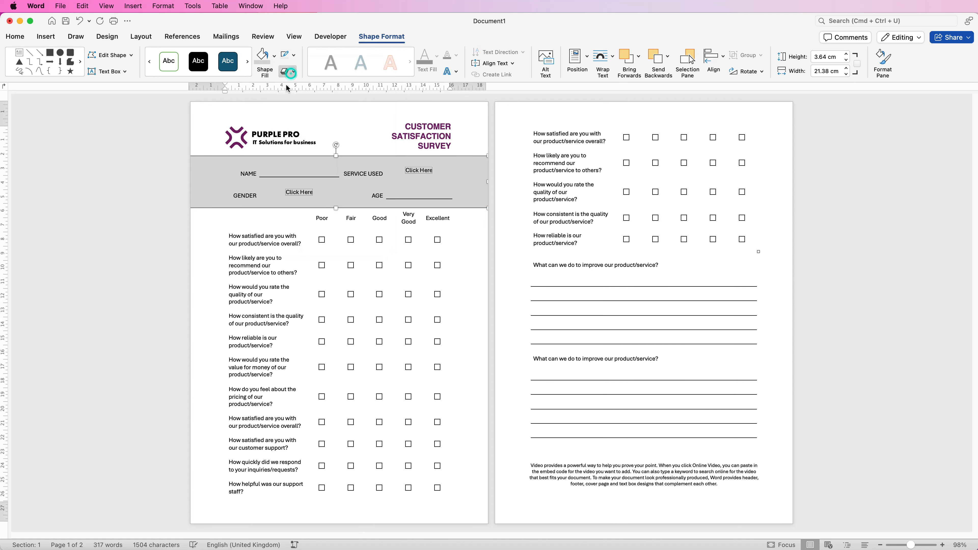
- Lower the top edge of the grey band slightly, away from the logo and title, keeping its bottom edge in place
left_click(207, 125)
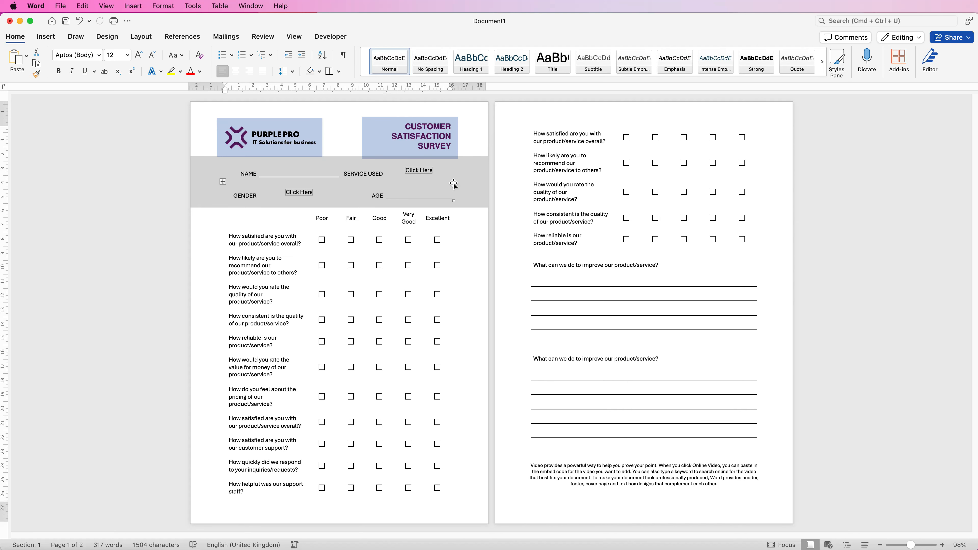
left_click(475, 185)
left_click_drag(201, 196, 201, 198)
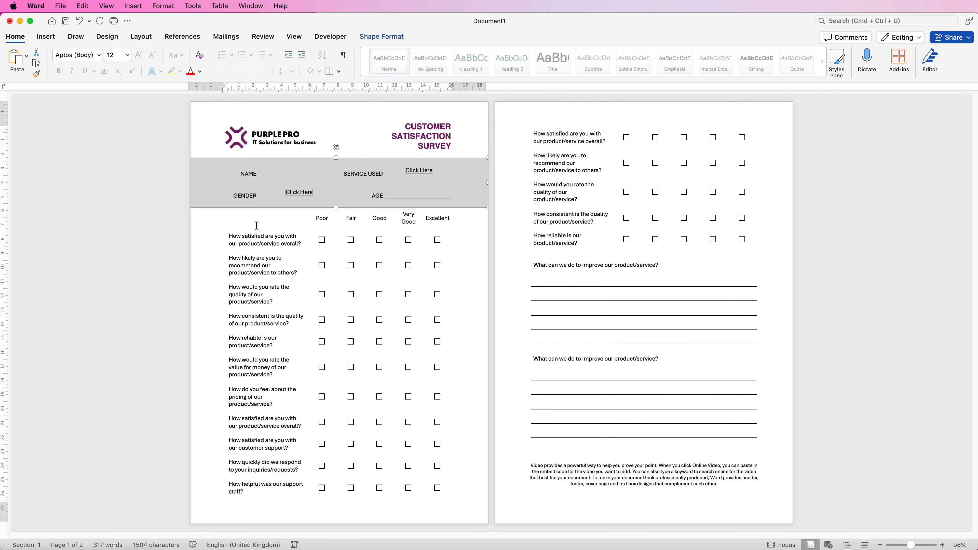
- Add a slightly taller copy of the grey band at the foot of page 2 and move the closing text box down onto it
left_click(574, 502)
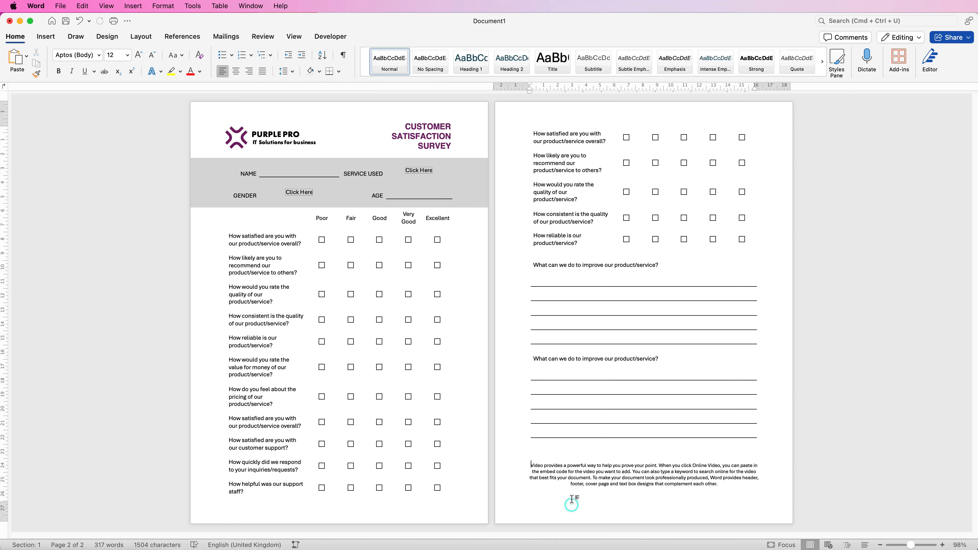
left_click_drag(640, 499, 601, 506)
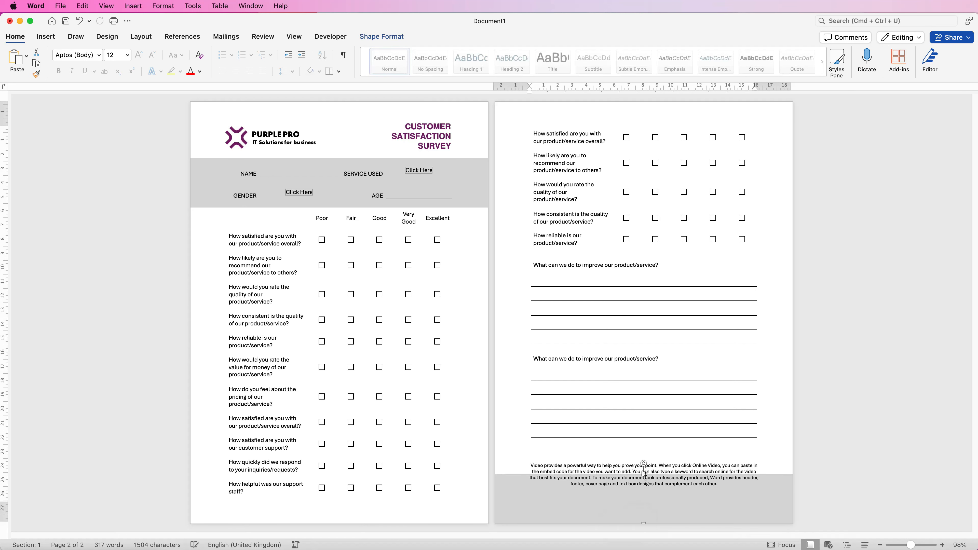
left_click(644, 475)
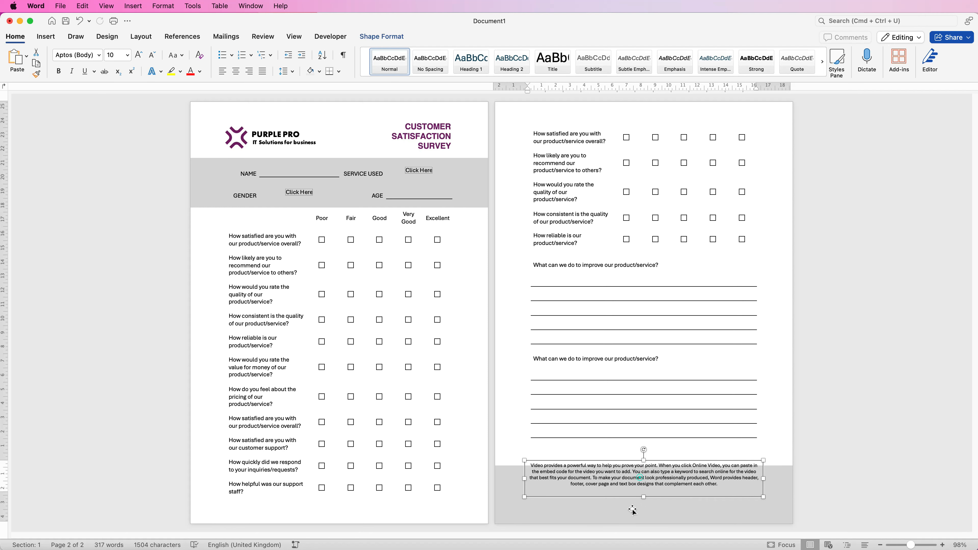
double_click(664, 479)
left_click_drag(634, 482, 651, 499)
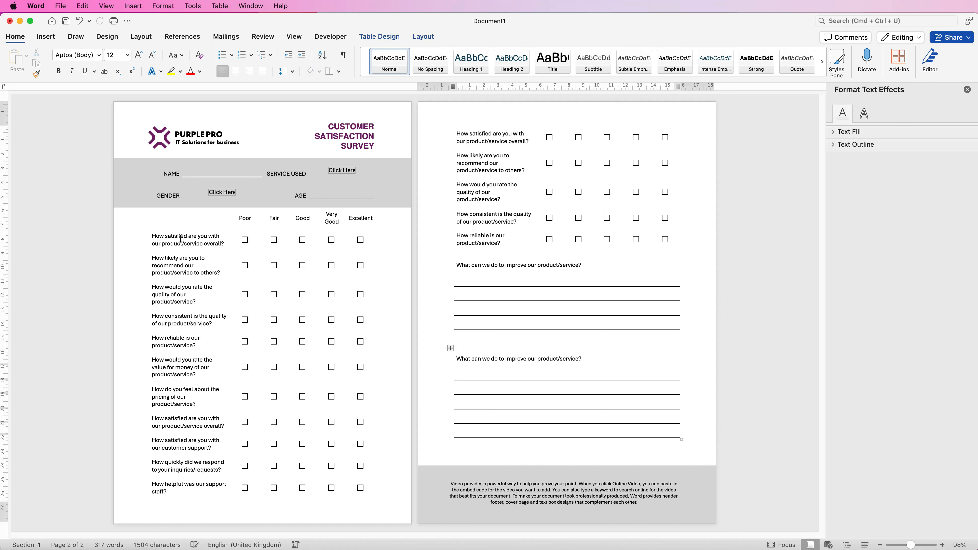
- Shade all question cells in the first column of the rating table light grey across both pages
left_click_drag(181, 239, 483, 233)
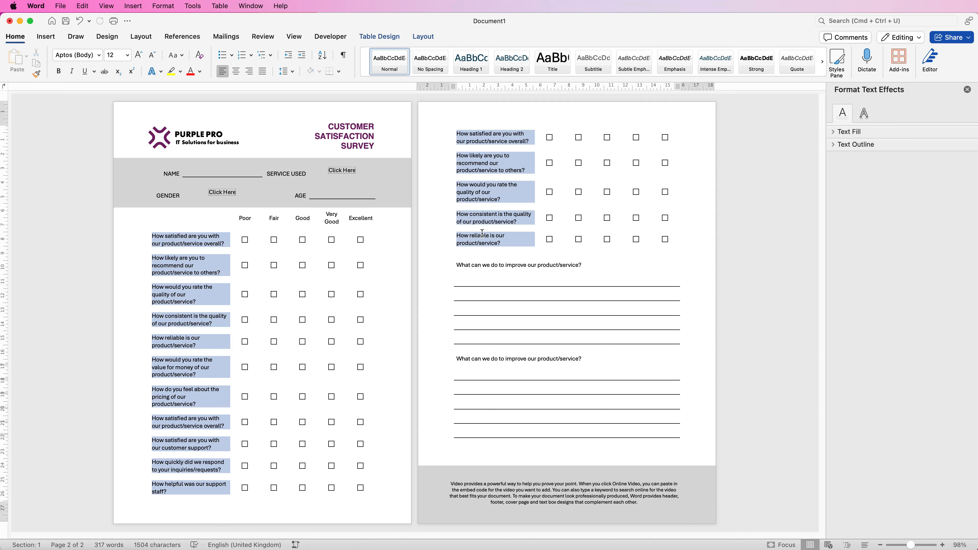
left_click(379, 36)
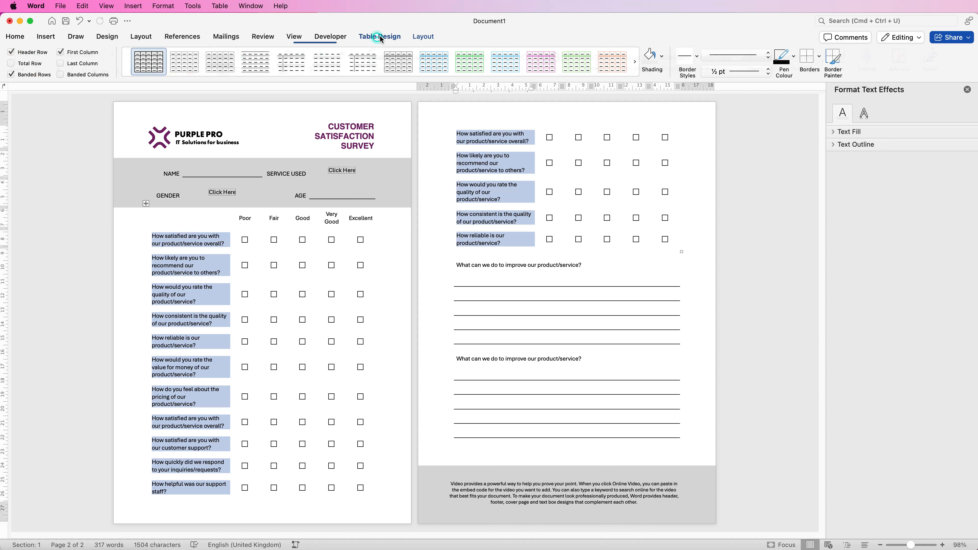
left_click(662, 56)
left_click(650, 124)
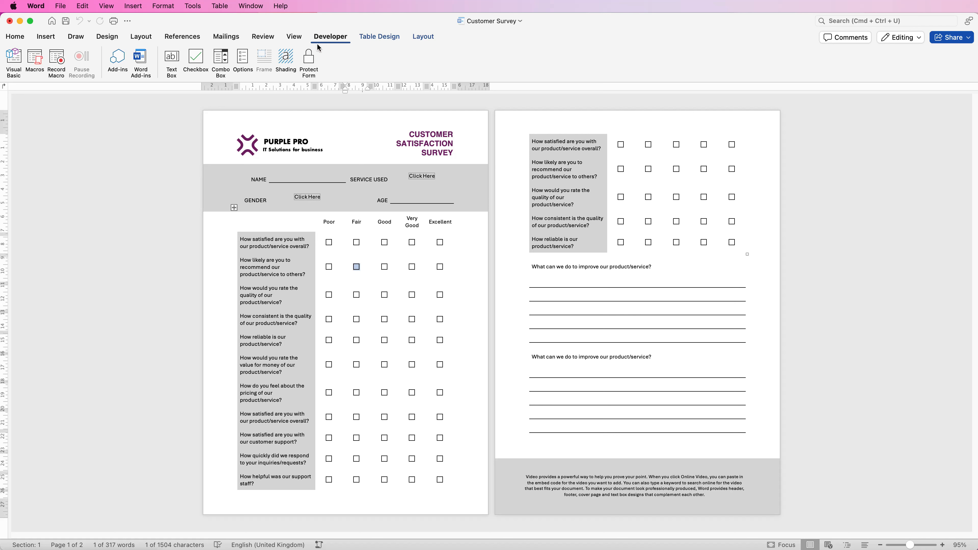
- Protect the form, test the gender drop-down and some rating checkboxes, and switch the form protection off again
left_click(309, 60)
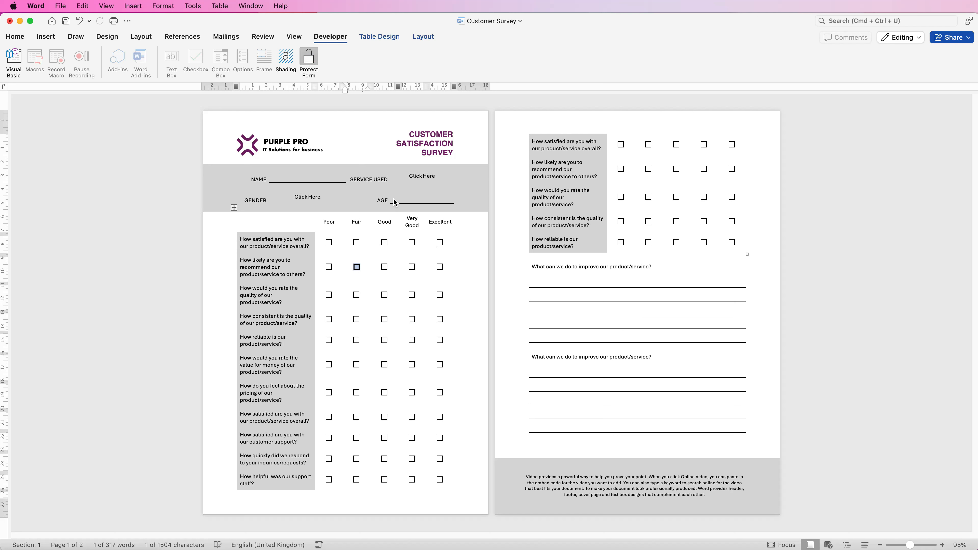
left_click(357, 267)
left_click(317, 198)
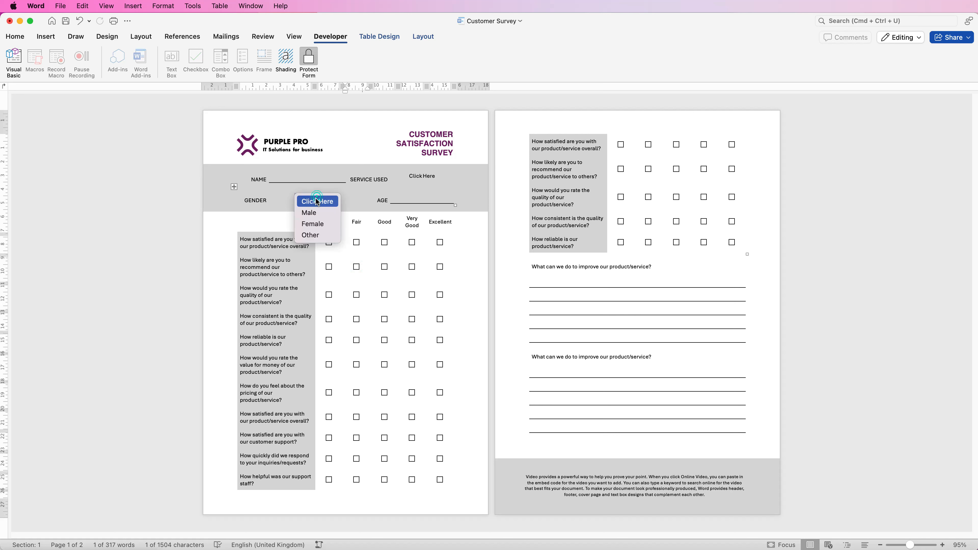
left_click(356, 267)
left_click(356, 267)
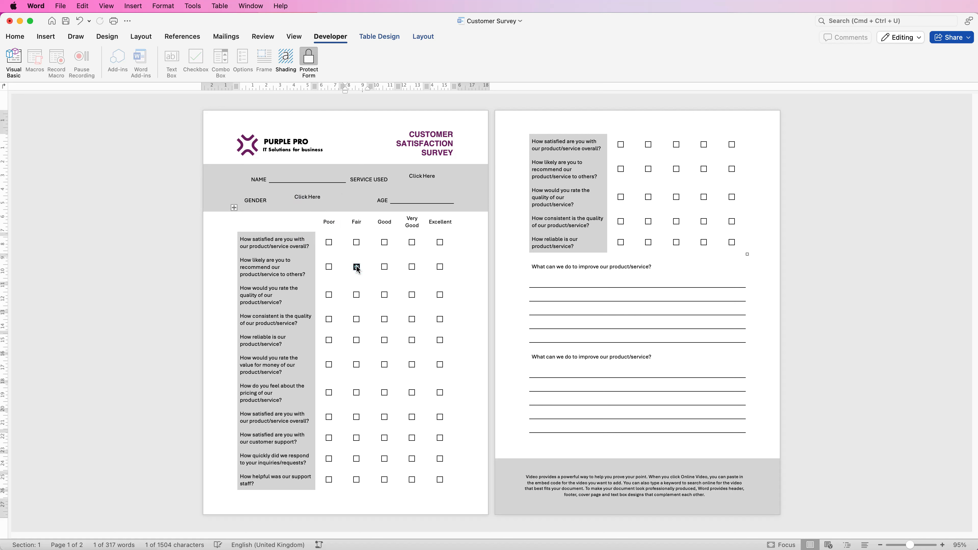
left_click(384, 295)
left_click(384, 296)
left_click(357, 267)
left_click(311, 60)
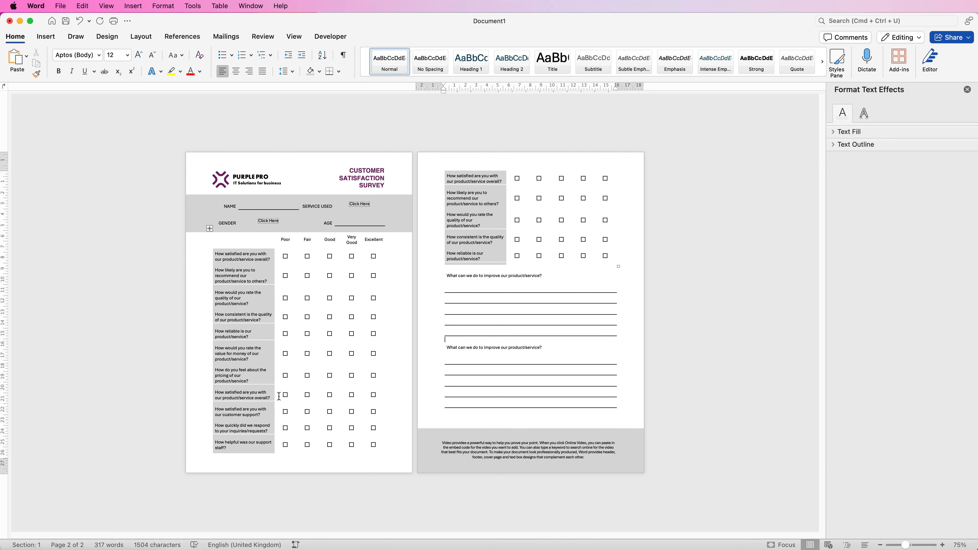
- Save the survey as a Microsoft Word template (.dotx) named Customer Survey in the Templates folder
left_click(61, 6)
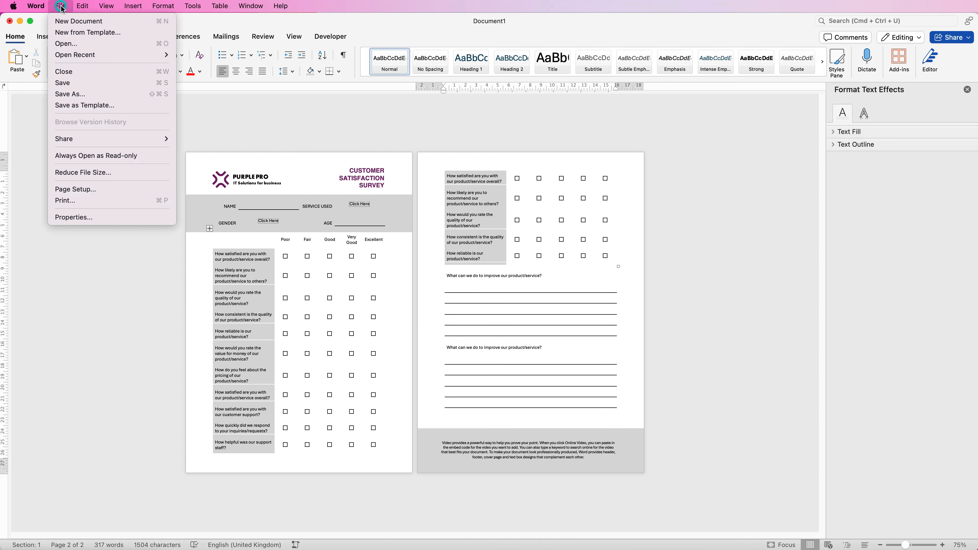
left_click(88, 106)
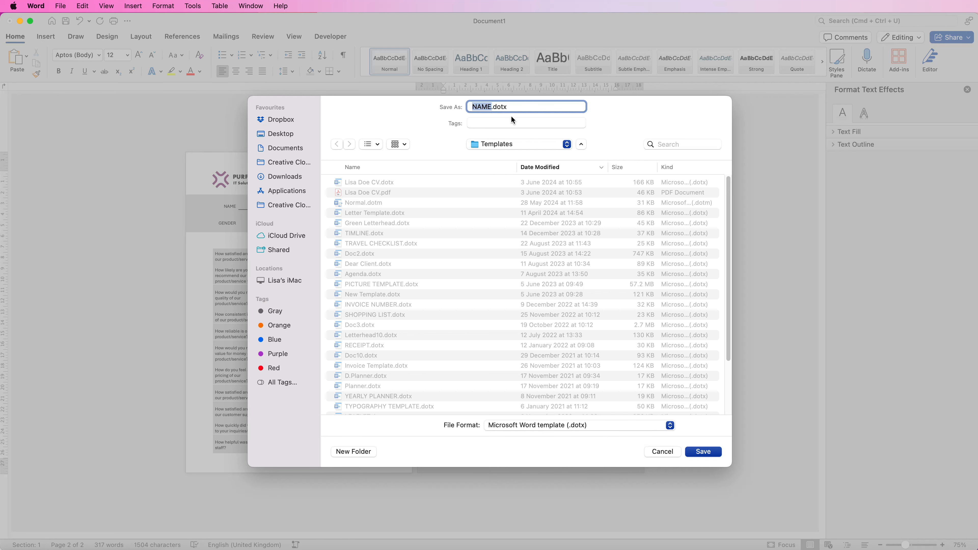
type("Customer Survey")
left_click(703, 451)
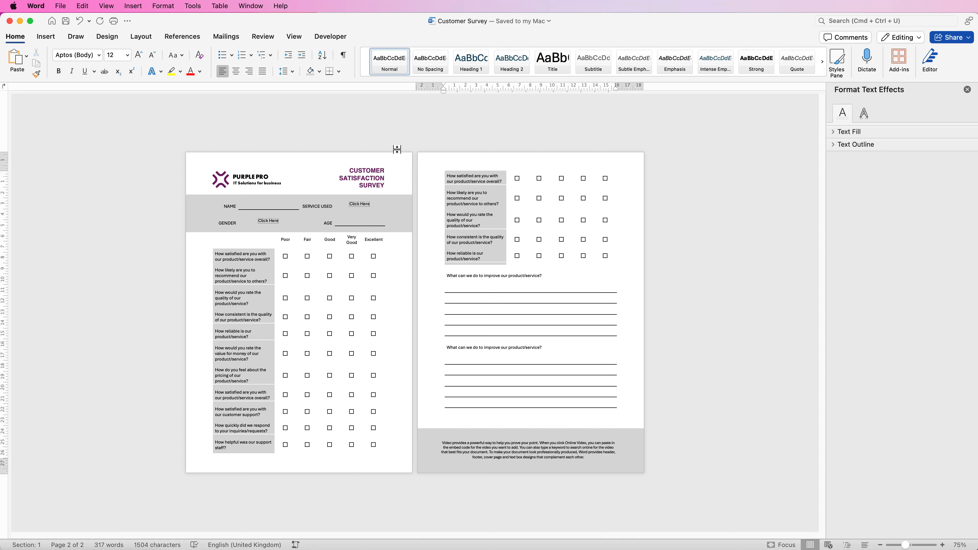
- Save a copy of Customer Survey to the Desktop, keeping the Word Template (.dotx) format
left_click(61, 7)
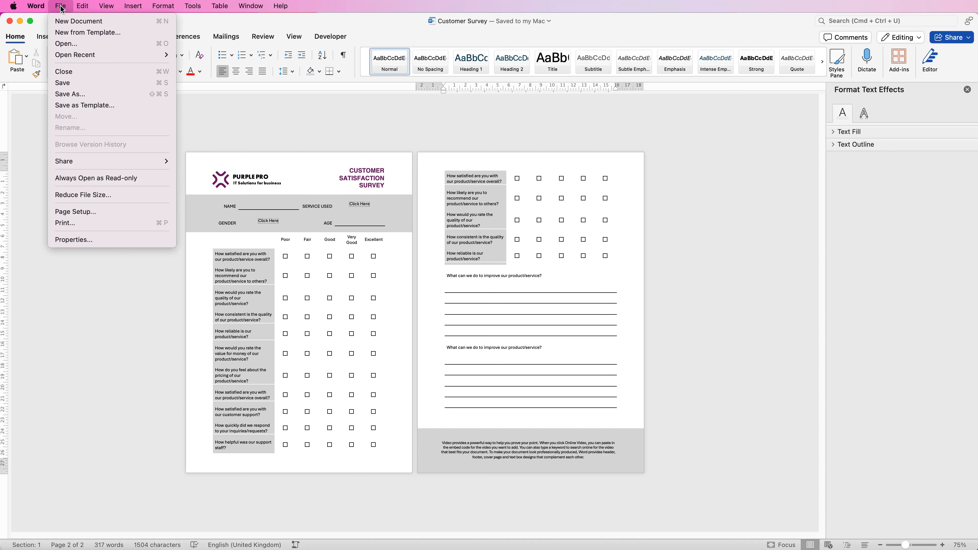
left_click(69, 96)
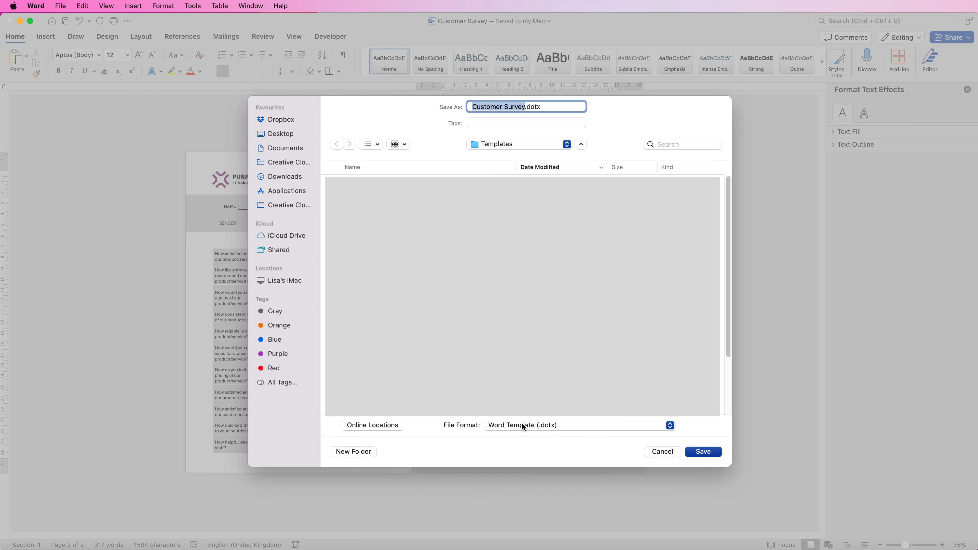
left_click(523, 426)
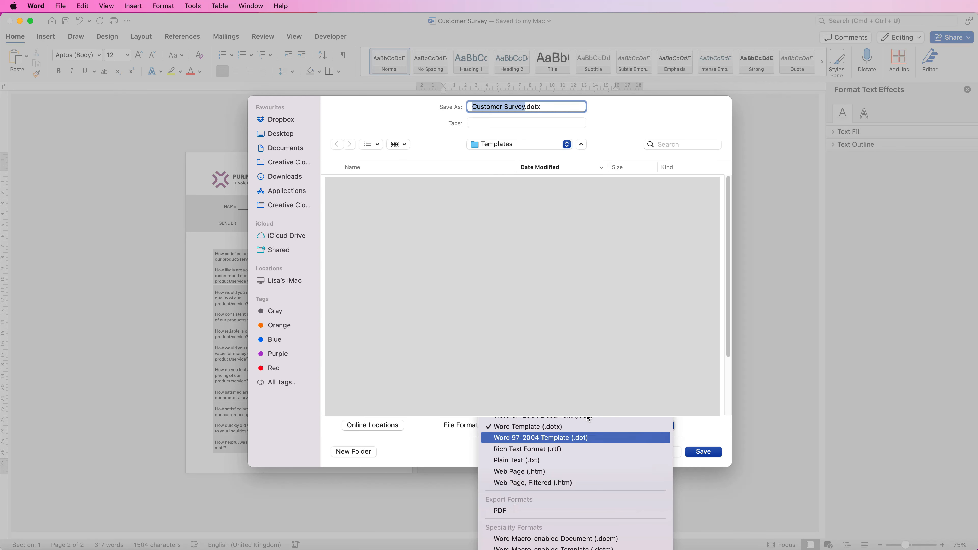
left_click(427, 444)
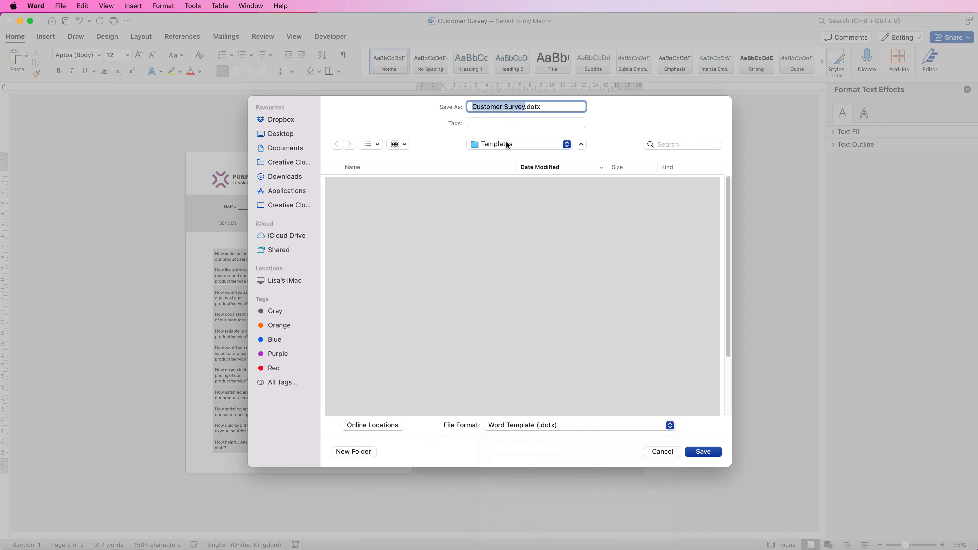
left_click(281, 133)
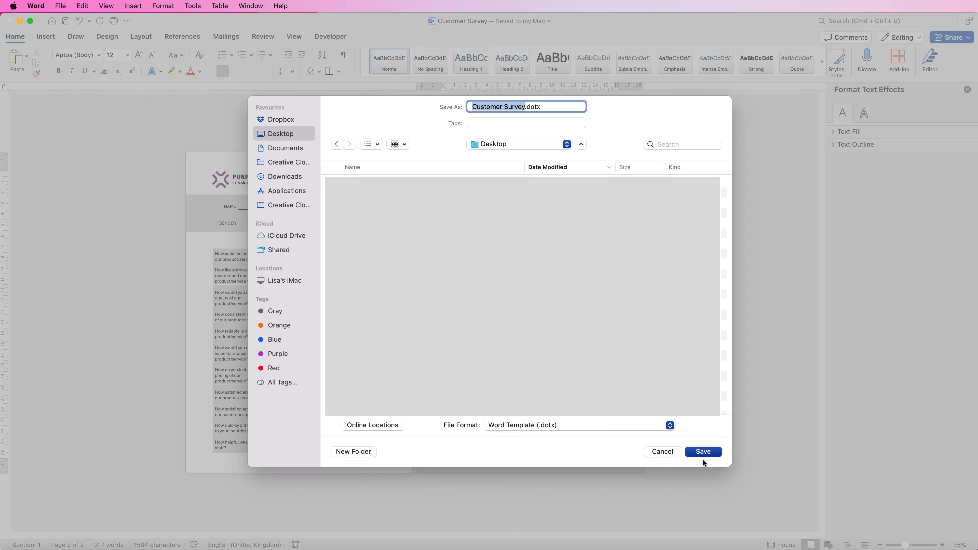
left_click(704, 452)
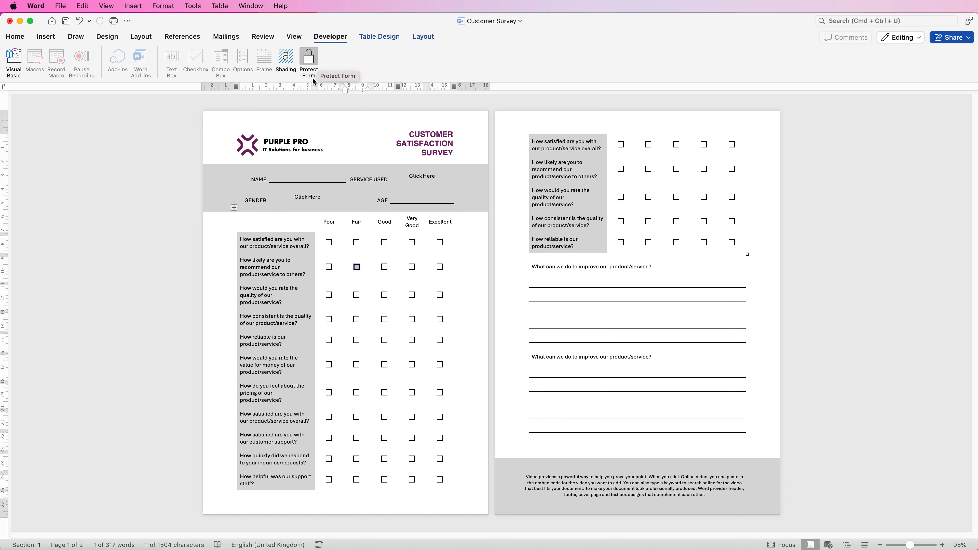